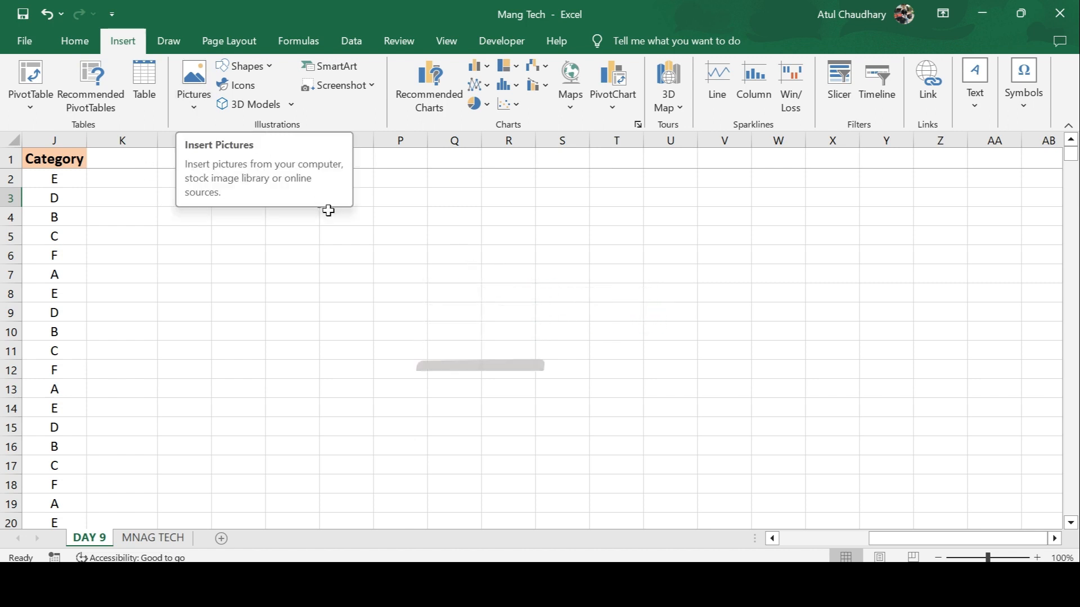
Insert the WhatsApp banner image saved on the Desktop into the DAY 9 sheet at cell N4.
{"action": "left_click", "coordinate": [281, 223]}
{"action": "left_click", "coordinate": [198, 92]}
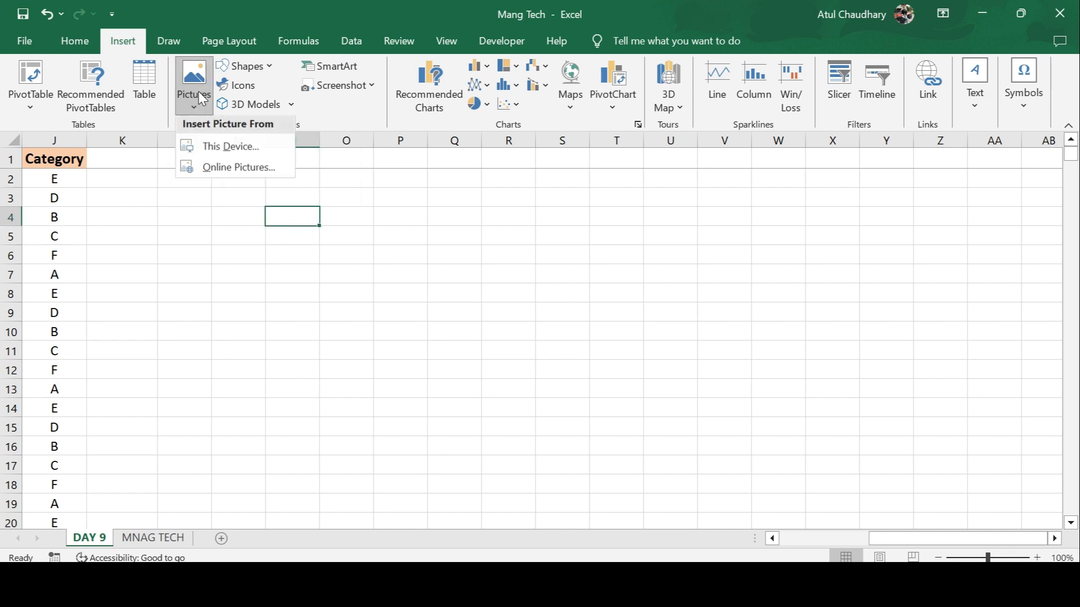
{"action": "left_click", "coordinate": [235, 163]}
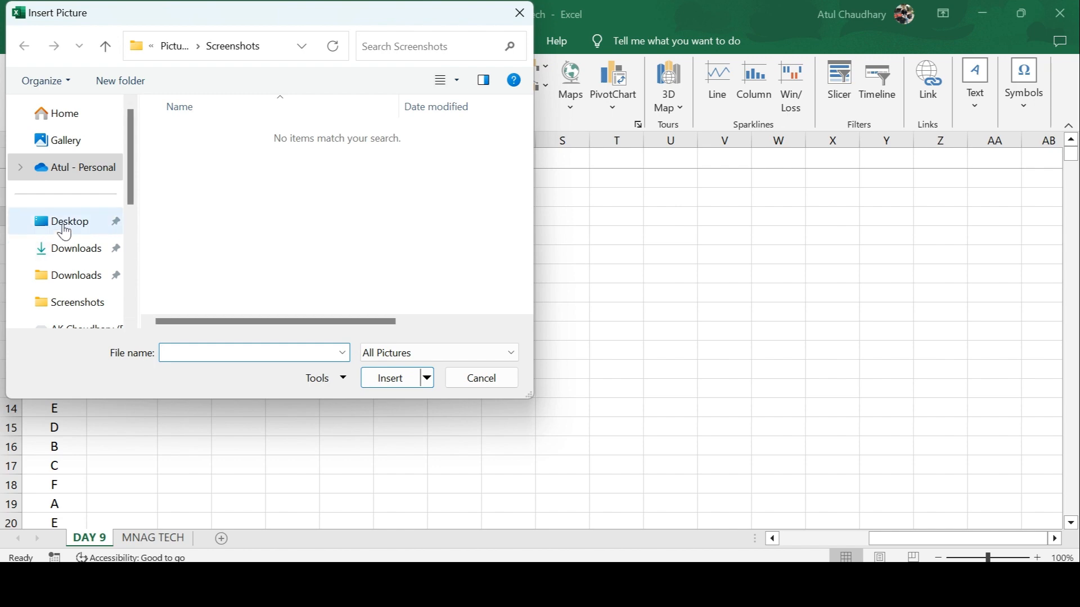
{"action": "left_click", "coordinate": [65, 228]}
{"action": "left_click", "coordinate": [197, 236]}
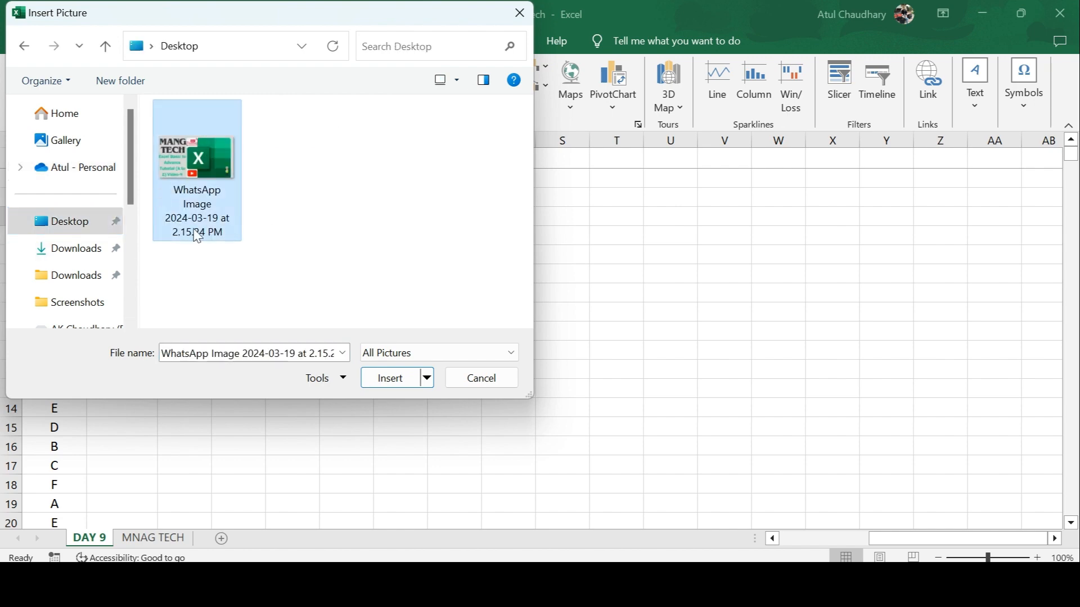
{"action": "left_click", "coordinate": [392, 379]}
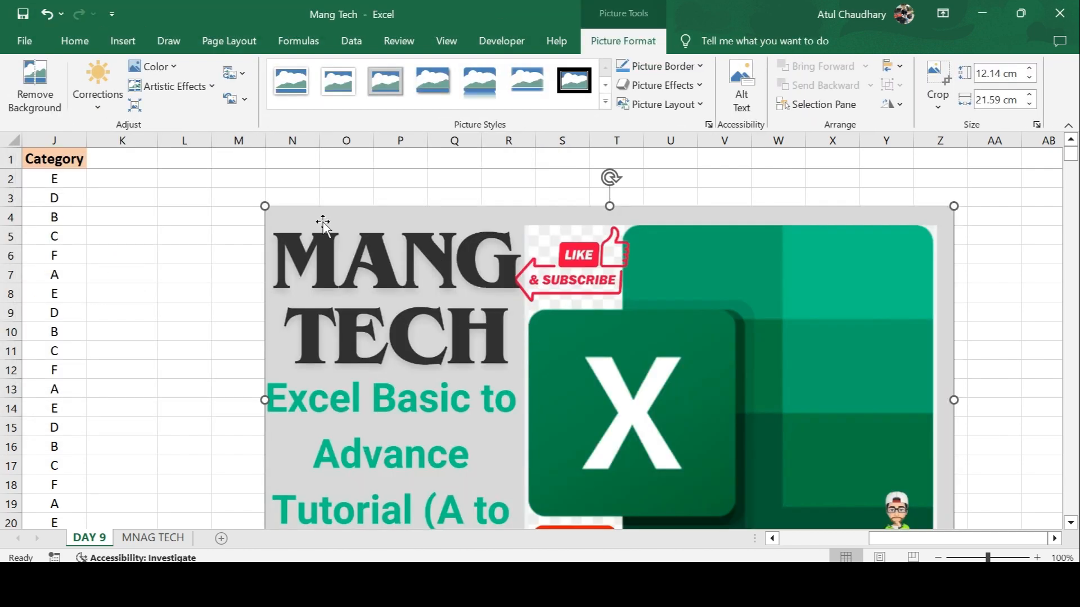
Shrink the banner picture to about 4.99 cm by 8.87 cm and place it over columns N to S, starting at row 4.
{"action": "left_click_drag", "start_coordinate": [286, 220], "coordinate": [419, 304]}
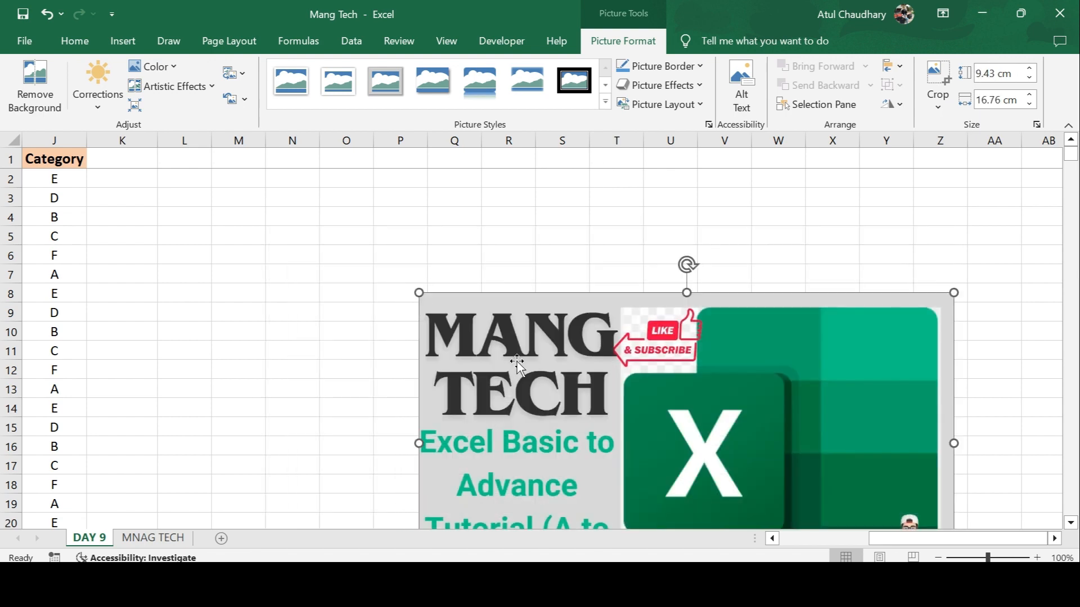
{"action": "left_click_drag", "start_coordinate": [508, 357], "coordinate": [283, 220]}
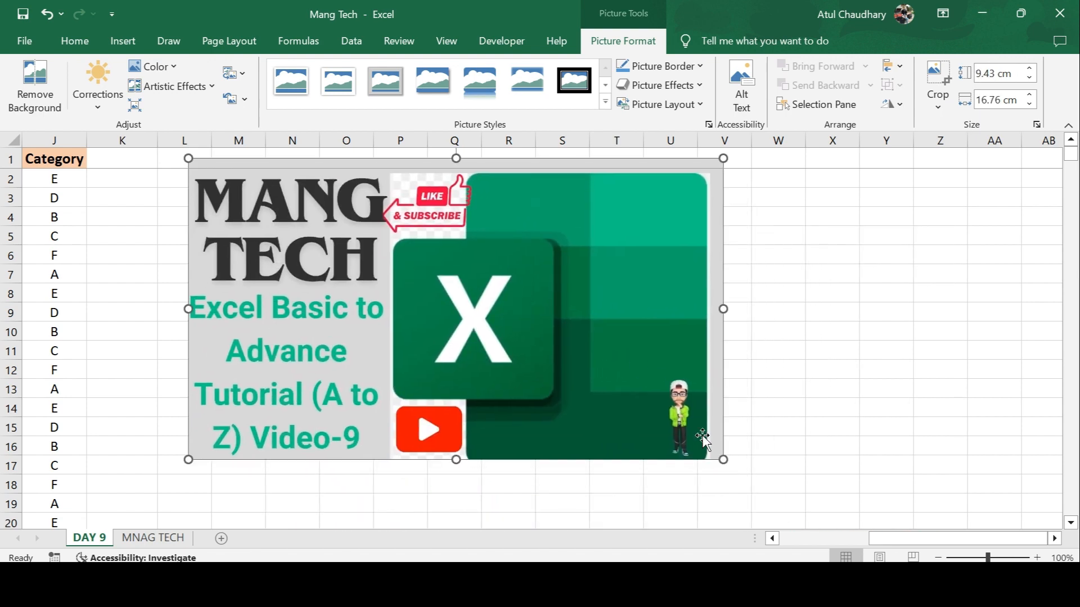
{"action": "left_click_drag", "start_coordinate": [723, 460], "coordinate": [436, 320]}
{"action": "left_click_drag", "start_coordinate": [333, 242], "coordinate": [445, 289]}
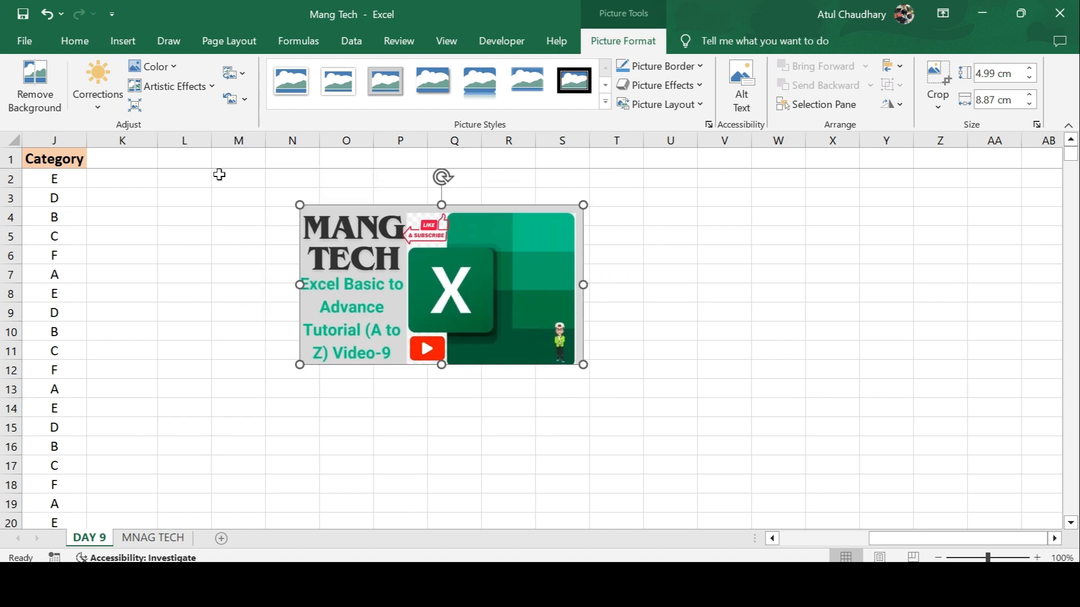
Insert the first portrait from the Man category of the online pictures.
{"action": "left_click", "coordinate": [123, 41]}
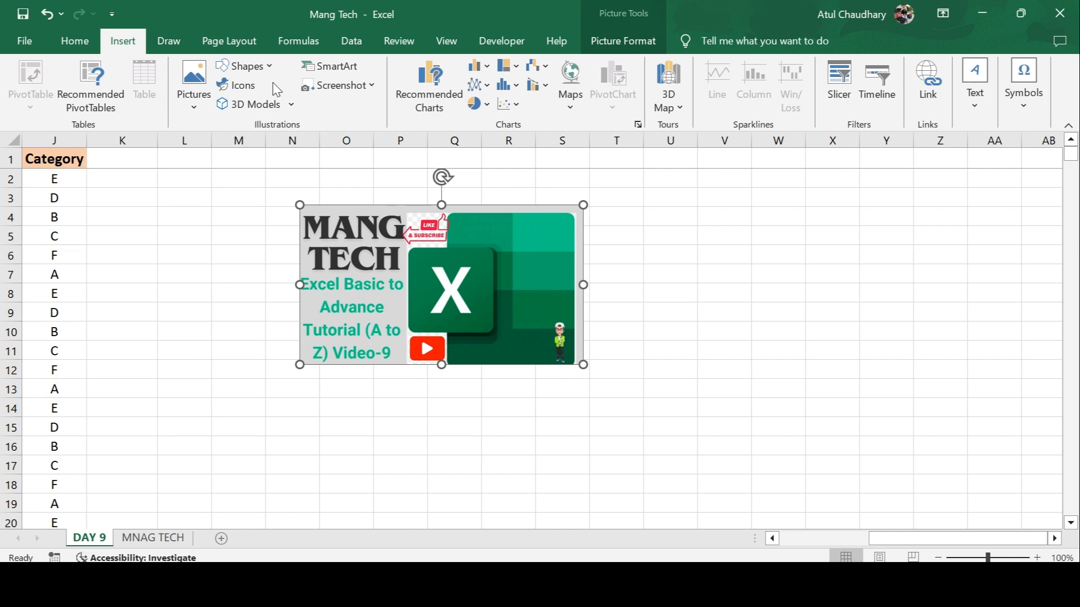
{"action": "left_click", "coordinate": [194, 112]}
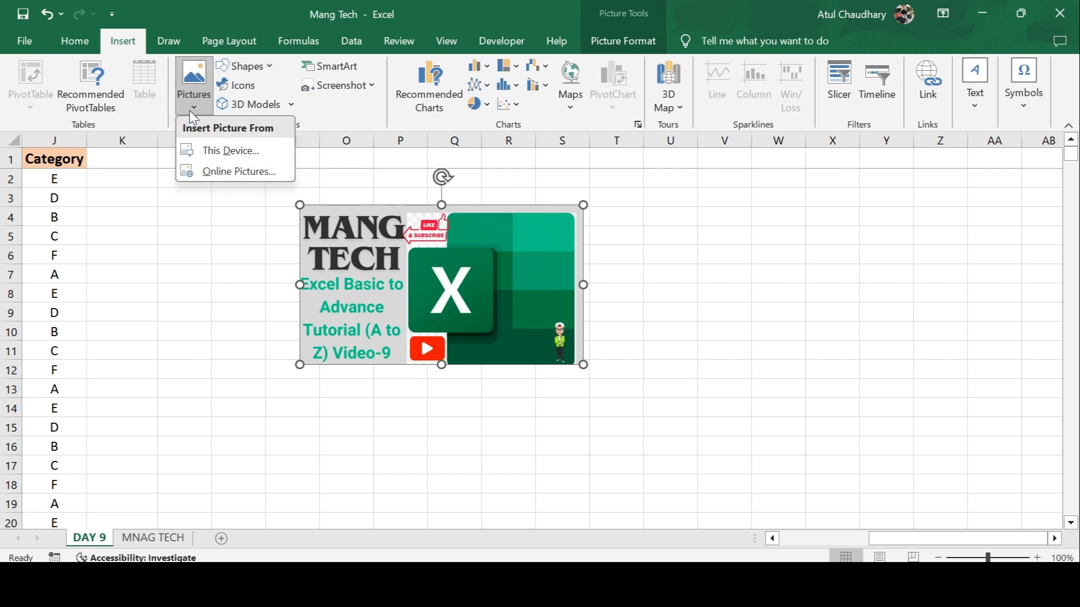
{"action": "left_click", "coordinate": [260, 172]}
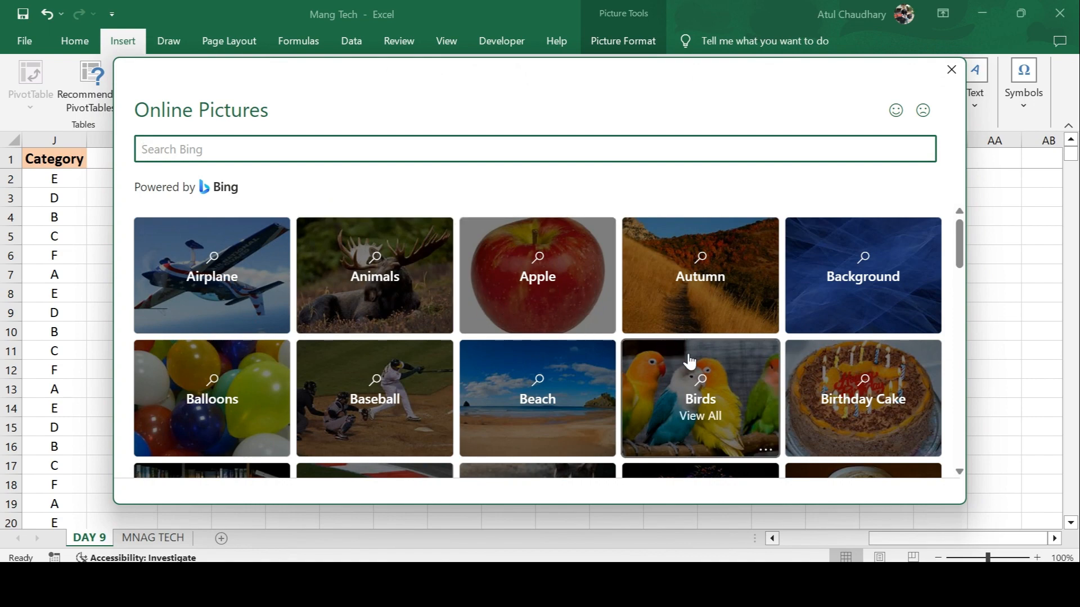
{"action": "left_click_drag", "start_coordinate": [959, 256], "coordinate": [963, 344]}
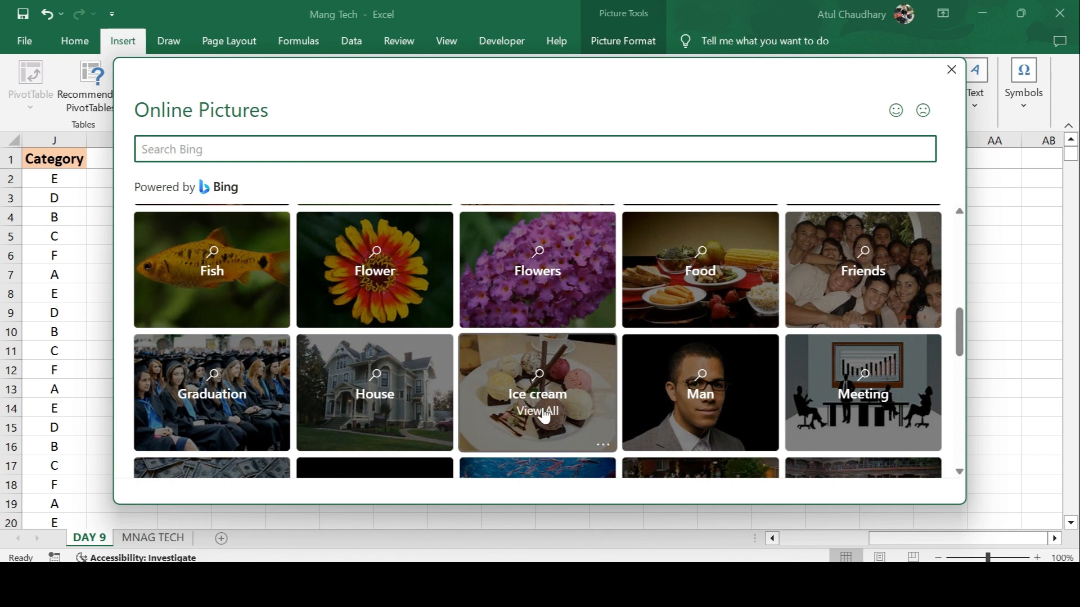
{"action": "left_click", "coordinate": [699, 414]}
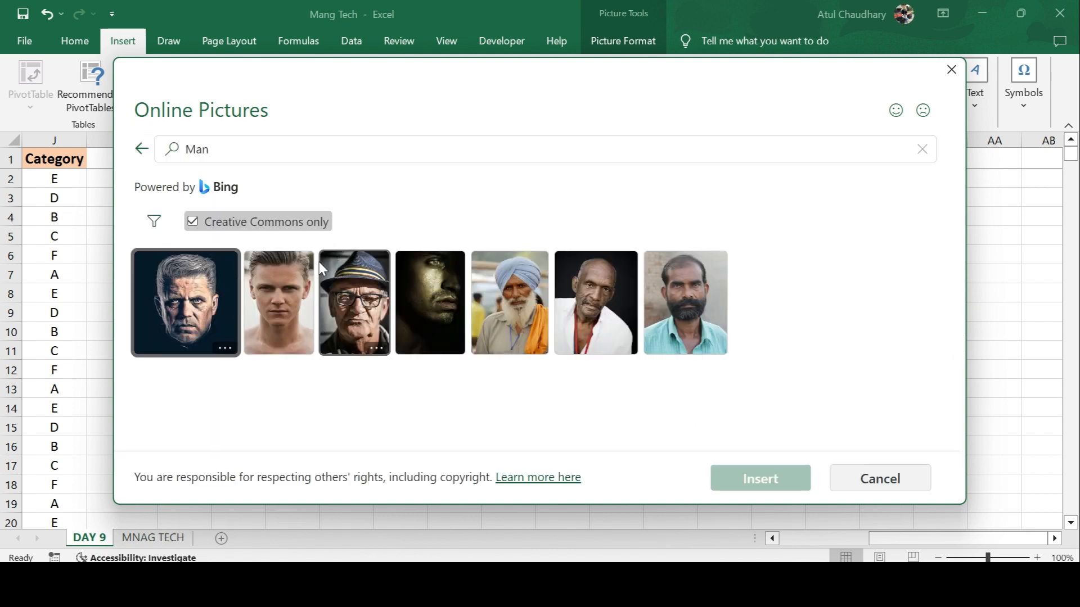
{"action": "left_click", "coordinate": [196, 321]}
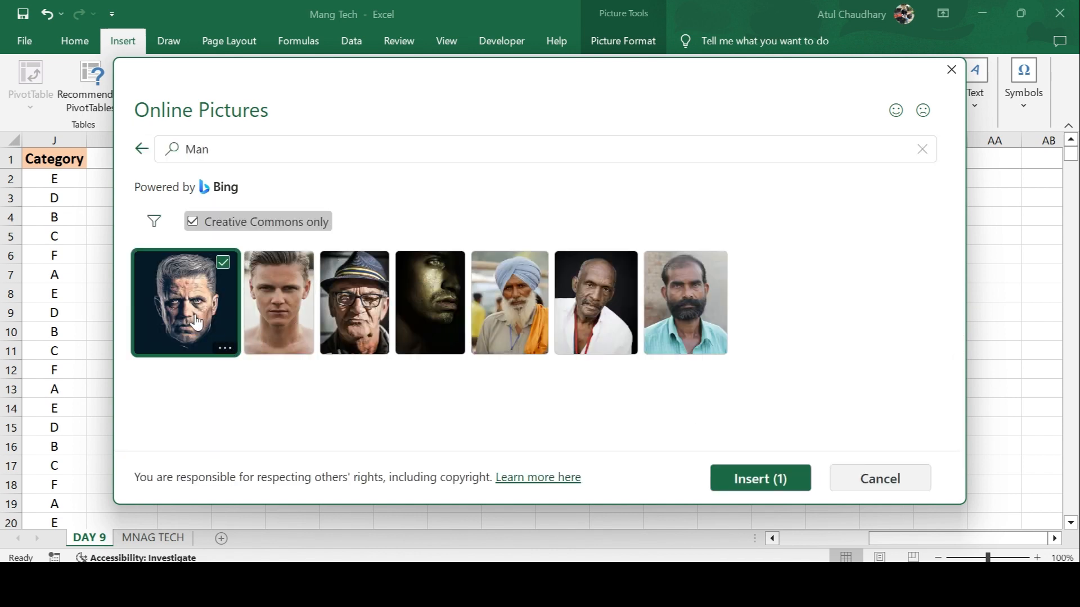
{"action": "left_click", "coordinate": [747, 483]}
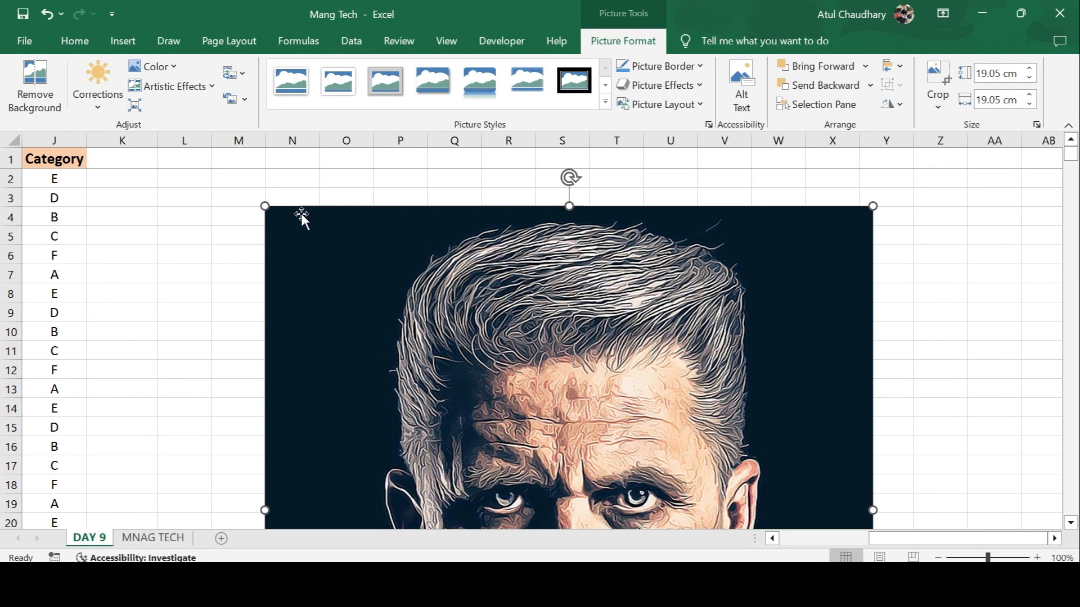
Shrink the portrait to about 15.06 cm square and move it to start at column S.
{"action": "left_click_drag", "start_coordinate": [265, 206], "coordinate": [392, 332]}
{"action": "left_click_drag", "start_coordinate": [513, 354], "coordinate": [746, 194]}
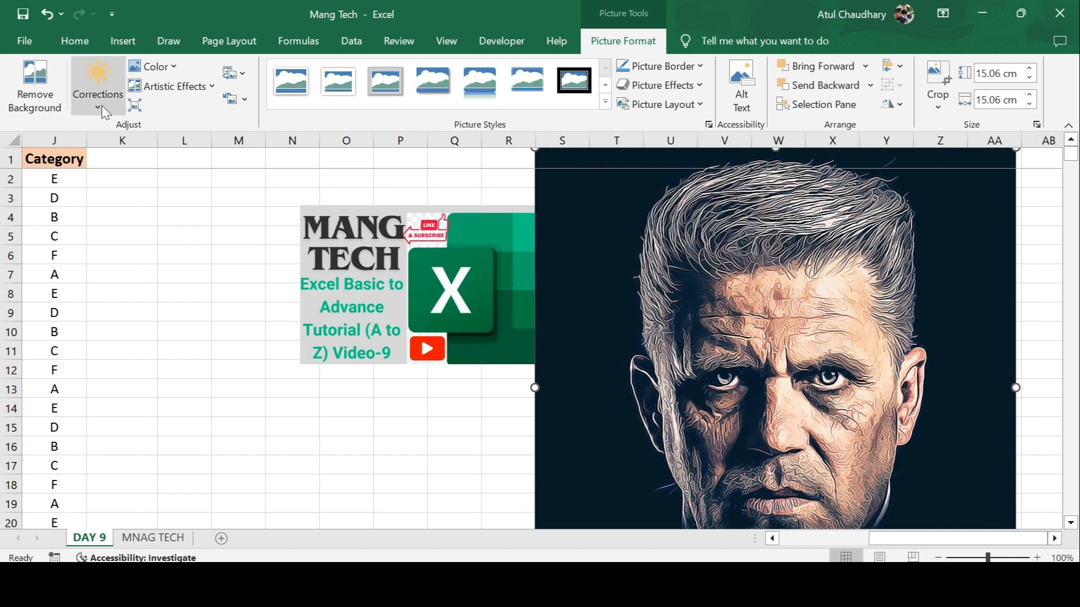
Remove the portrait's background and give it the black double-frame picture style with a light gray border.
{"action": "left_click", "coordinate": [45, 107]}
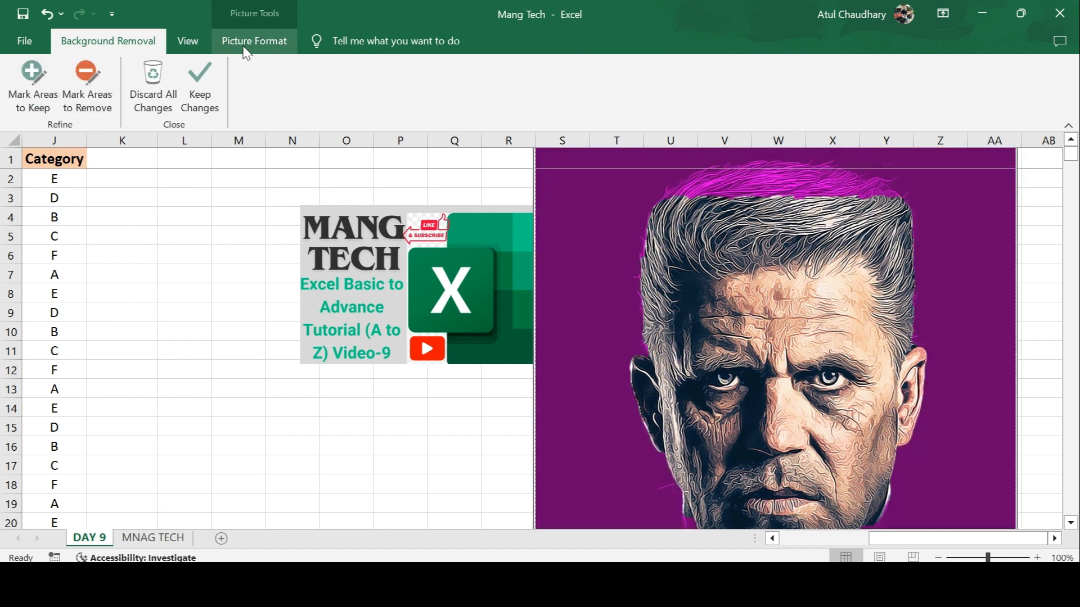
{"action": "left_click", "coordinate": [198, 44]}
{"action": "left_click", "coordinate": [247, 40]}
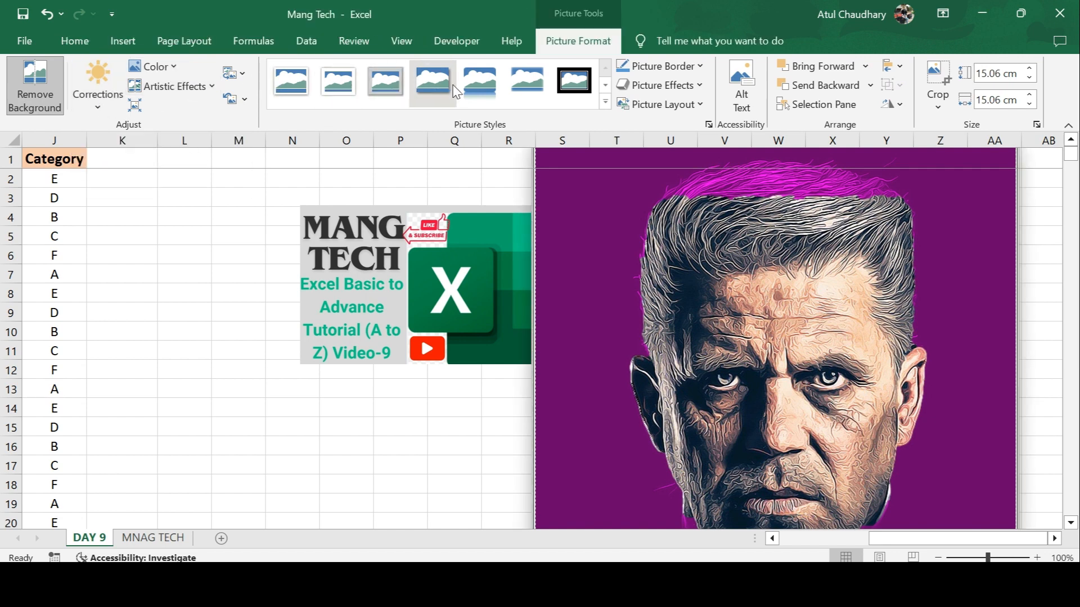
{"action": "left_click", "coordinate": [574, 81]}
{"action": "left_click", "coordinate": [697, 66]}
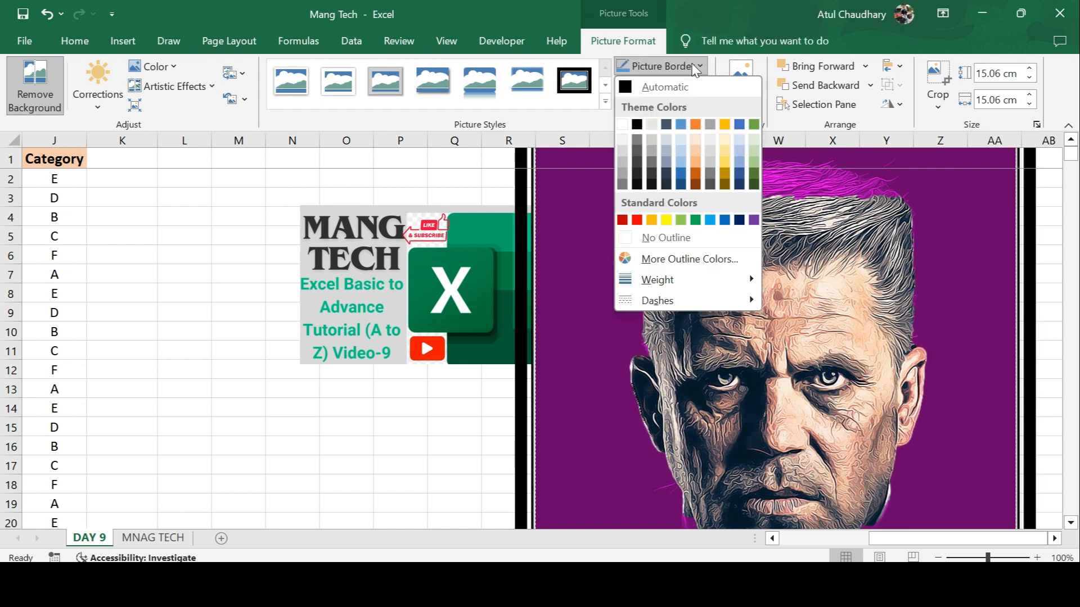
{"action": "left_click", "coordinate": [652, 142]}
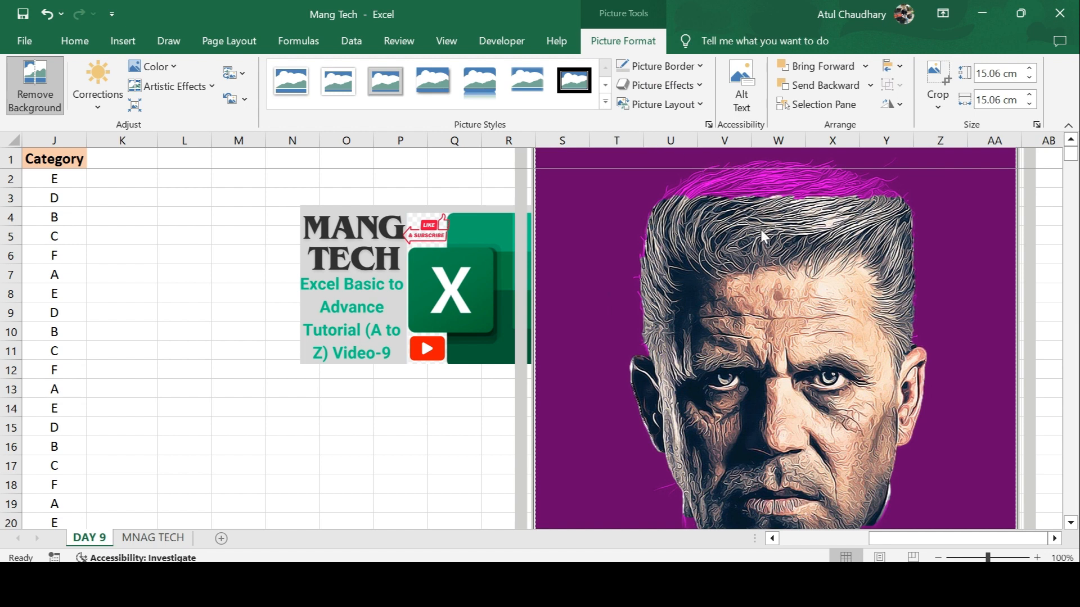
{"action": "left_click", "coordinate": [471, 187]}
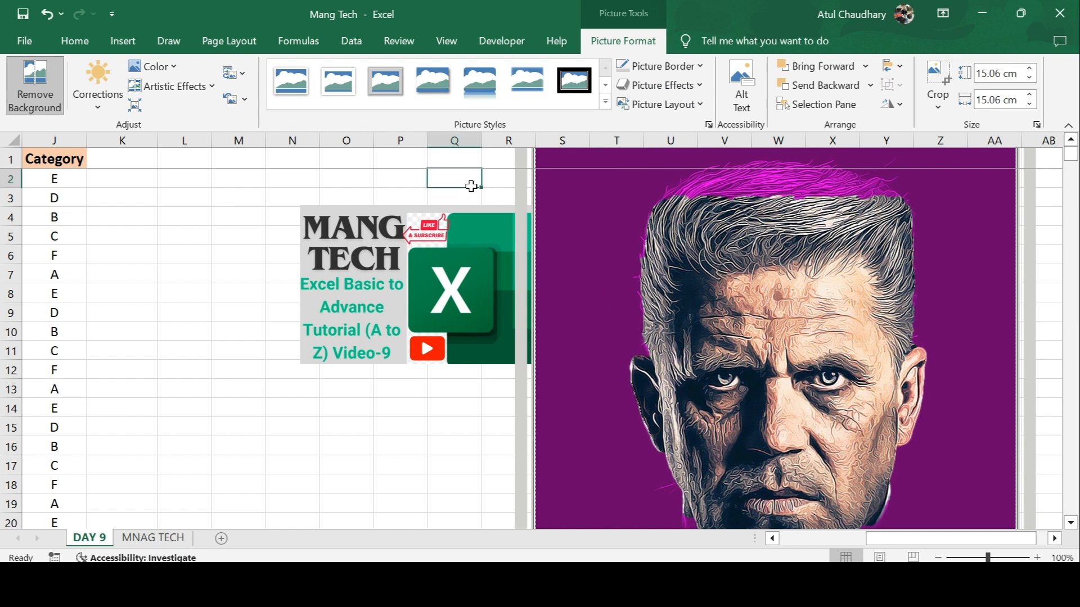
{"action": "left_click", "coordinate": [692, 284]}
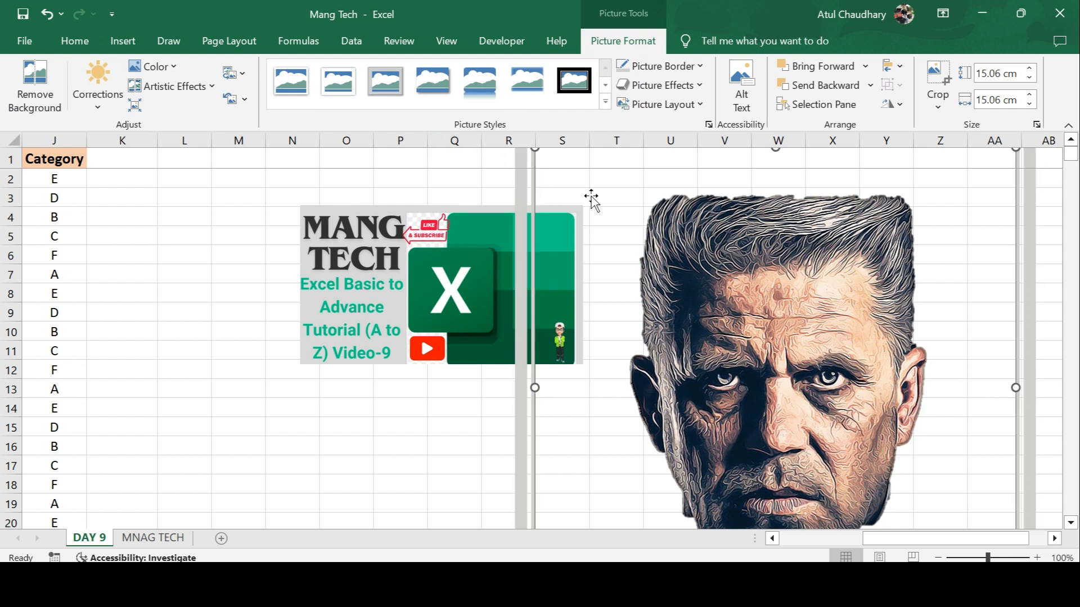
Resize the portrait to about 14.13 cm high and 11.52 cm wide, clear of the banner picture.
{"action": "left_click_drag", "start_coordinate": [535, 389], "coordinate": [623, 387]}
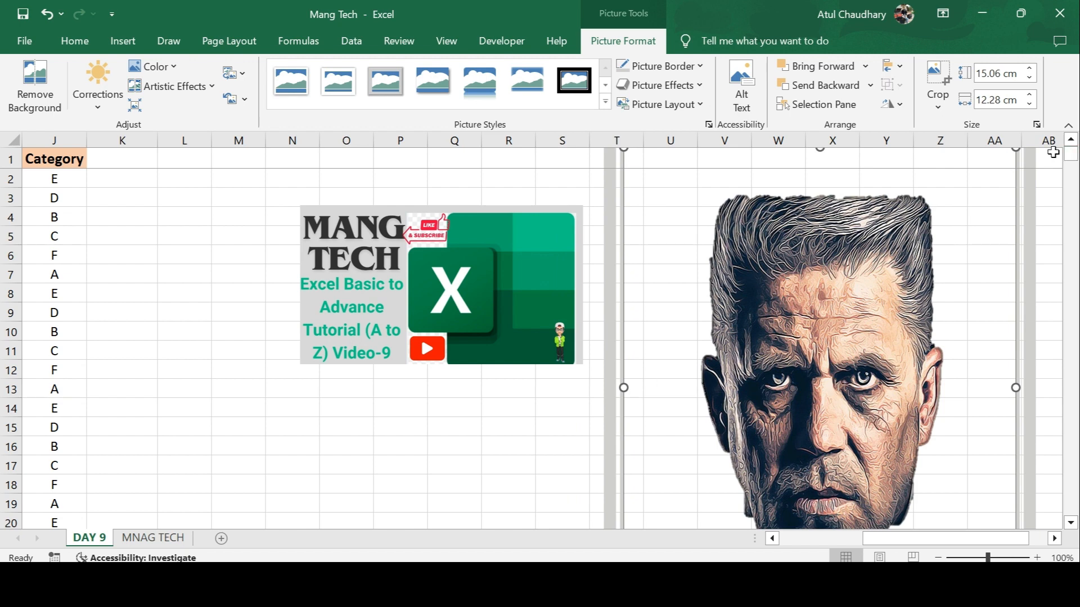
{"action": "left_click_drag", "start_coordinate": [1015, 151], "coordinate": [991, 346]}
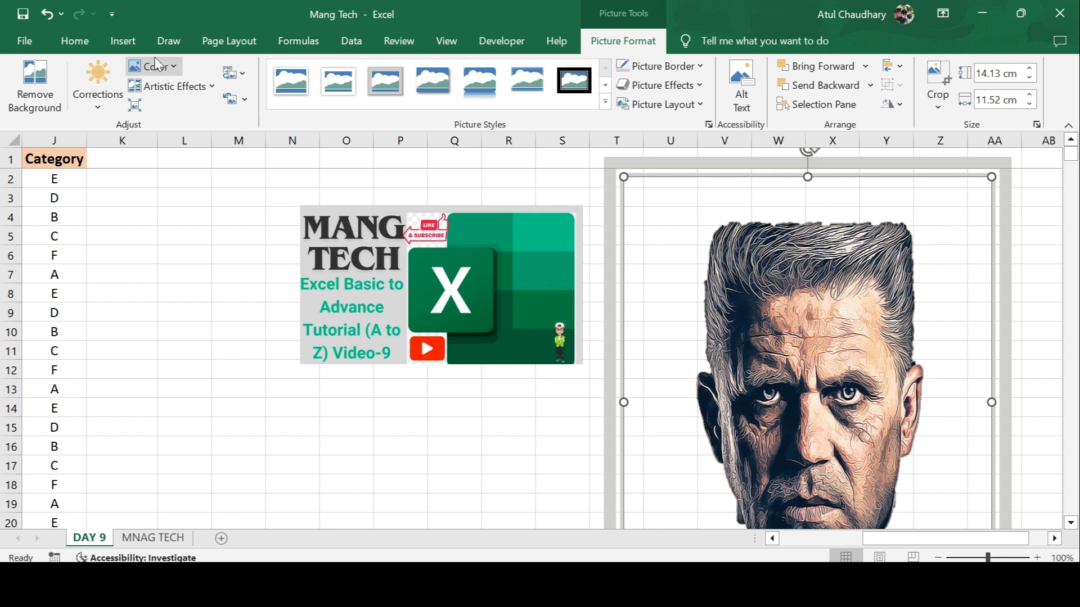
Draw a rectangle shape about 2.1 cm high and 4.04 cm wide over columns K to M, rows 5 to 8.
{"action": "left_click", "coordinate": [123, 43]}
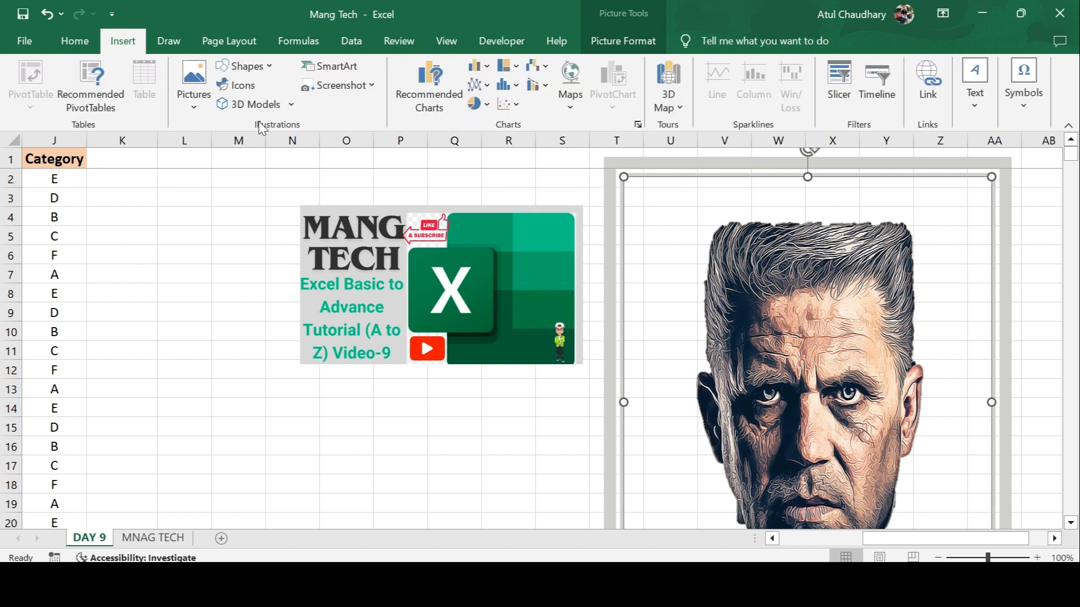
{"action": "left_click", "coordinate": [176, 294]}
{"action": "left_click", "coordinate": [267, 63]}
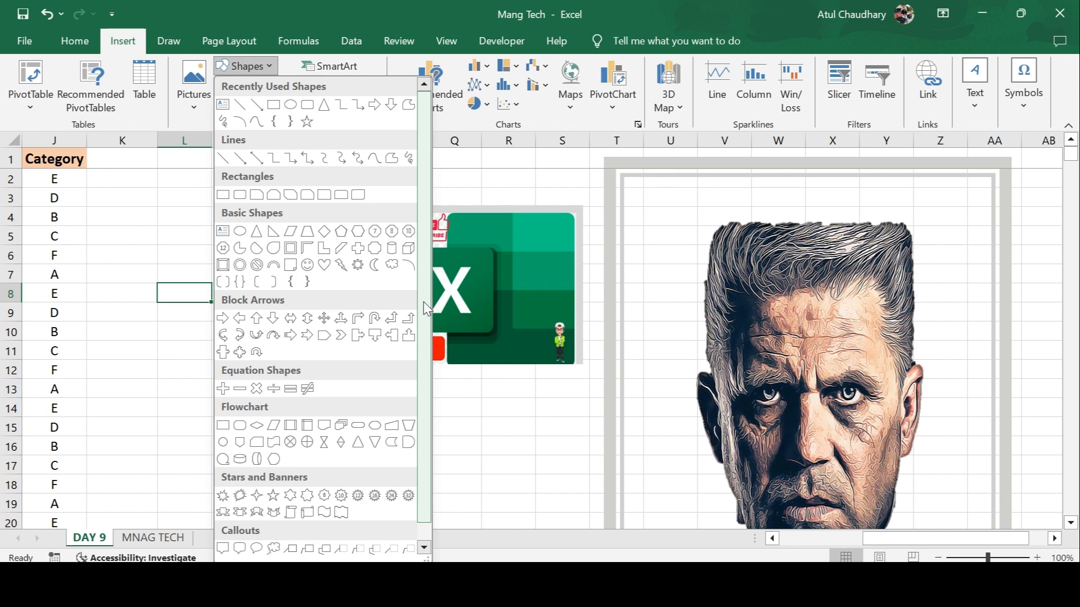
{"action": "left_click_drag", "start_coordinate": [425, 308], "coordinate": [416, 252]}
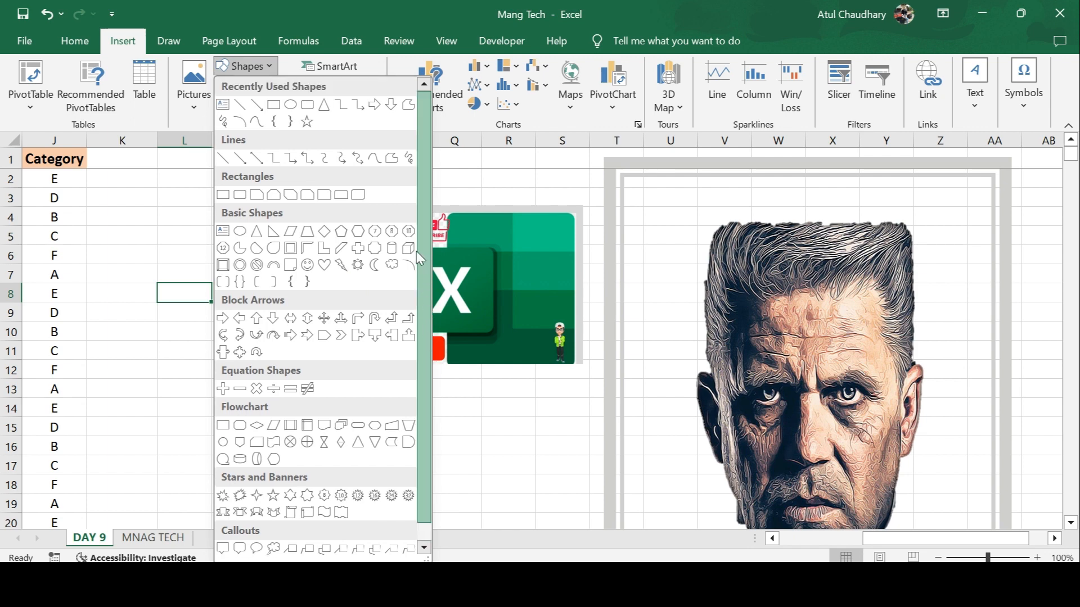
{"action": "left_click", "coordinate": [274, 105]}
{"action": "left_click_drag", "start_coordinate": [131, 232], "coordinate": [261, 299]}
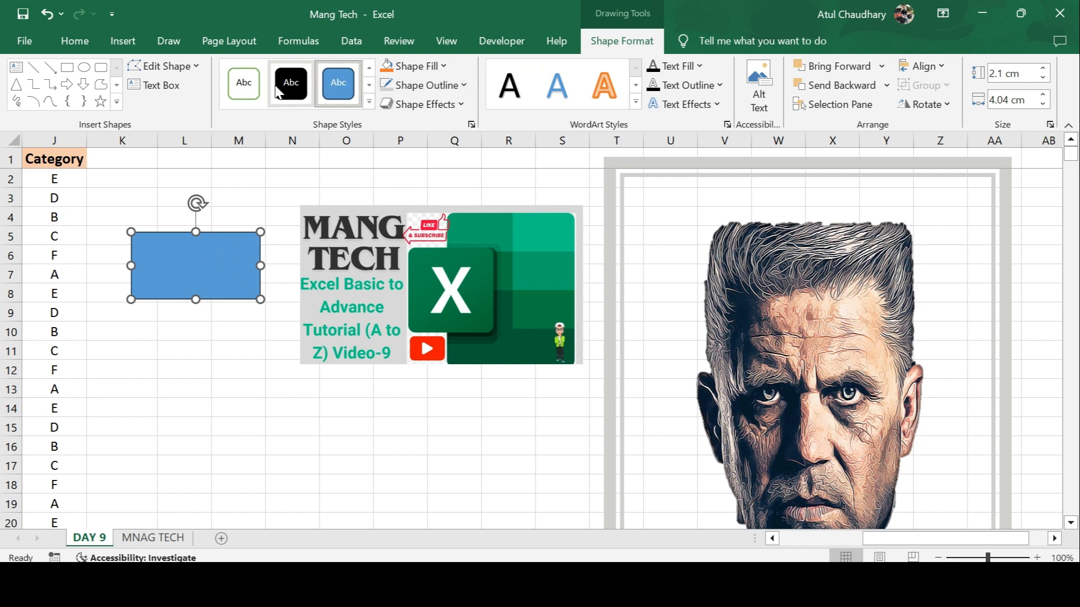
Style the rectangle with the green-outlined preset and Automatic fill, and recolour its outline light blue.
{"action": "left_click", "coordinate": [244, 84]}
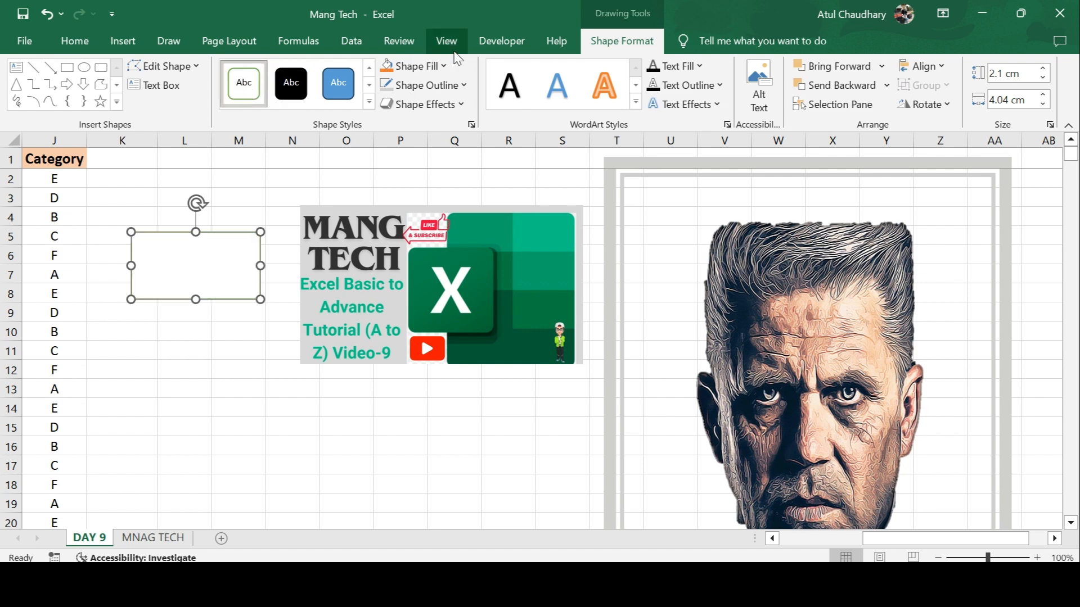
{"action": "left_click", "coordinate": [444, 65]}
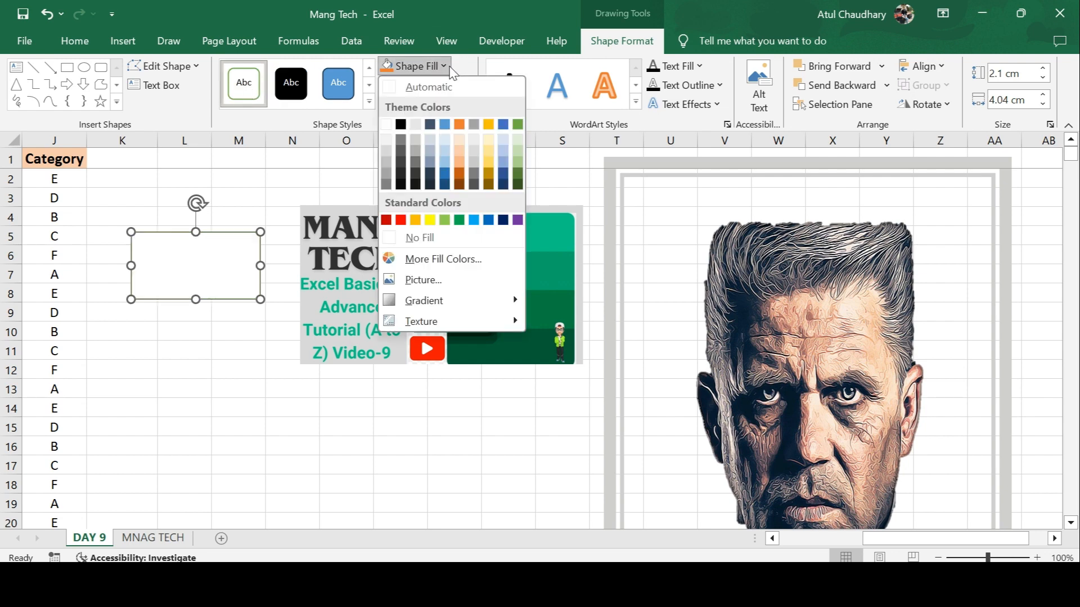
{"action": "left_click", "coordinate": [420, 89]}
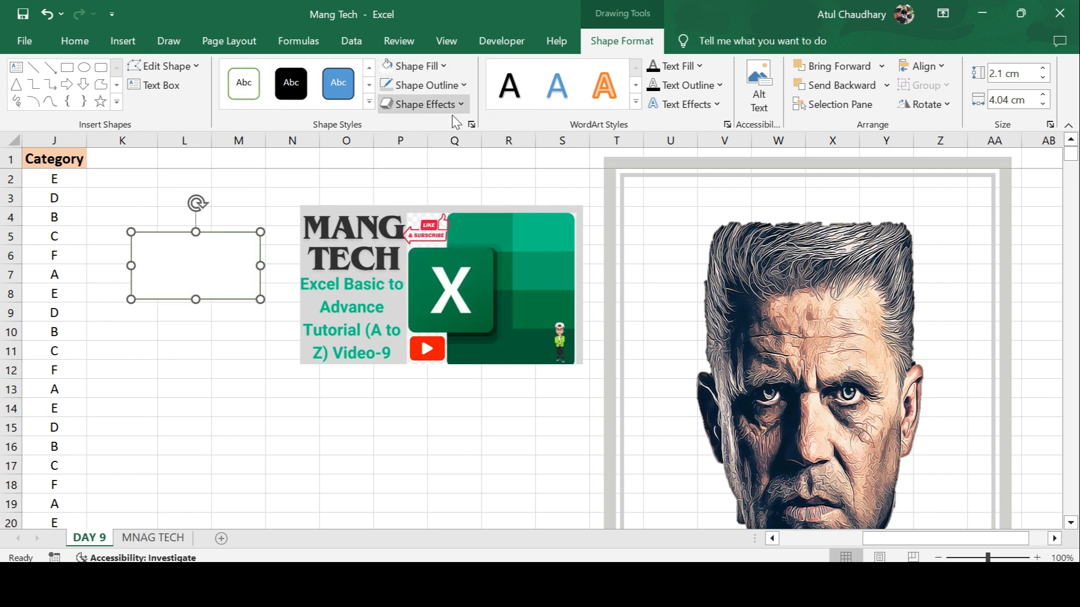
{"action": "left_click", "coordinate": [459, 85]}
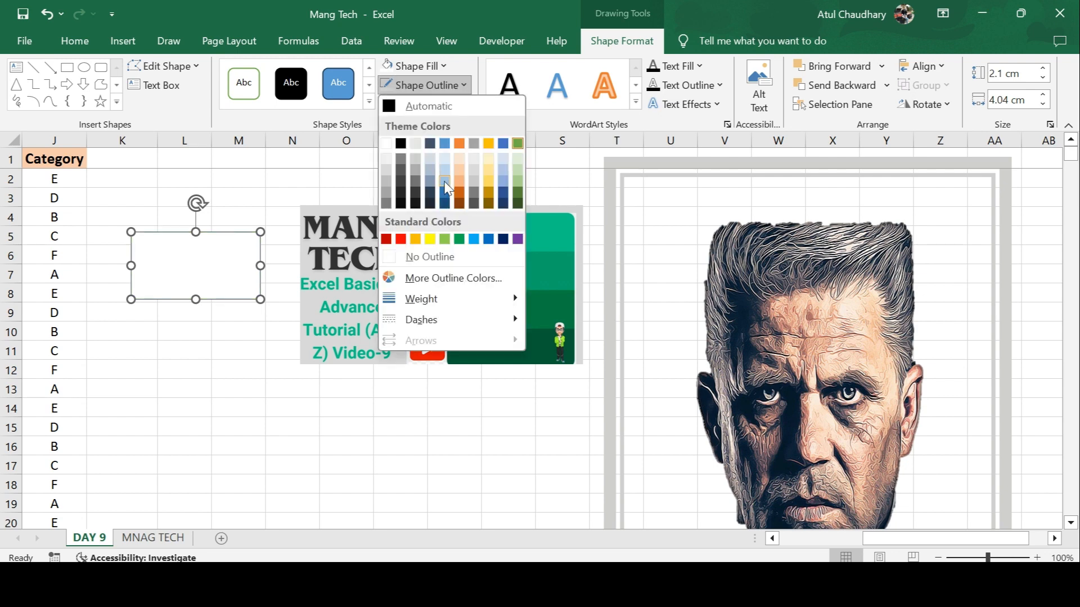
{"action": "left_click", "coordinate": [444, 178]}
Apply the second Parallel 3-D Rotation effect to the rectangle.
{"action": "left_click", "coordinate": [462, 106]}
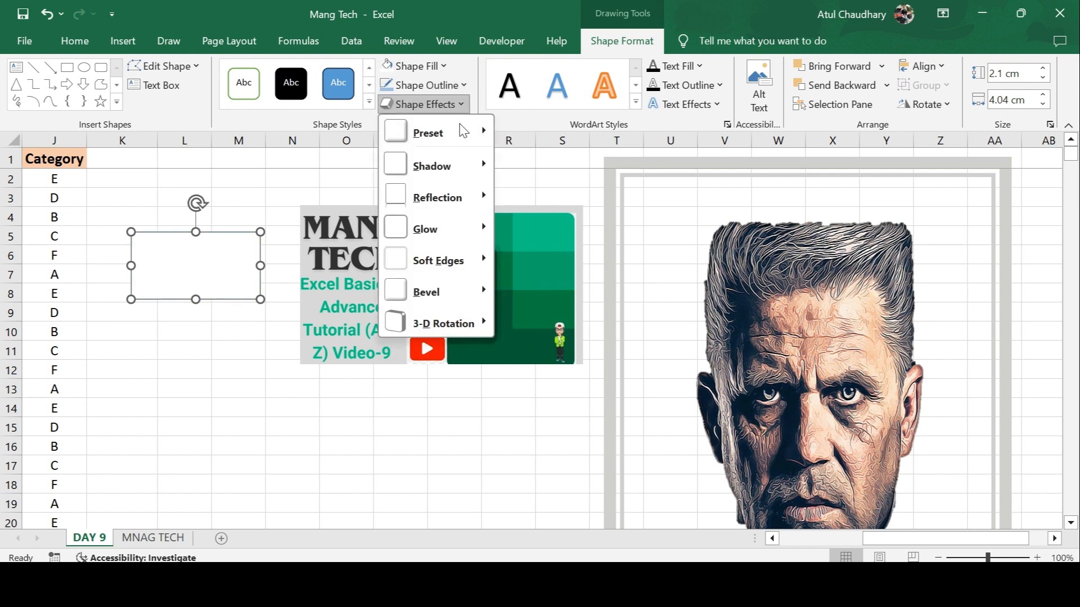
{"action": "mouse_move", "coordinate": [450, 329]}
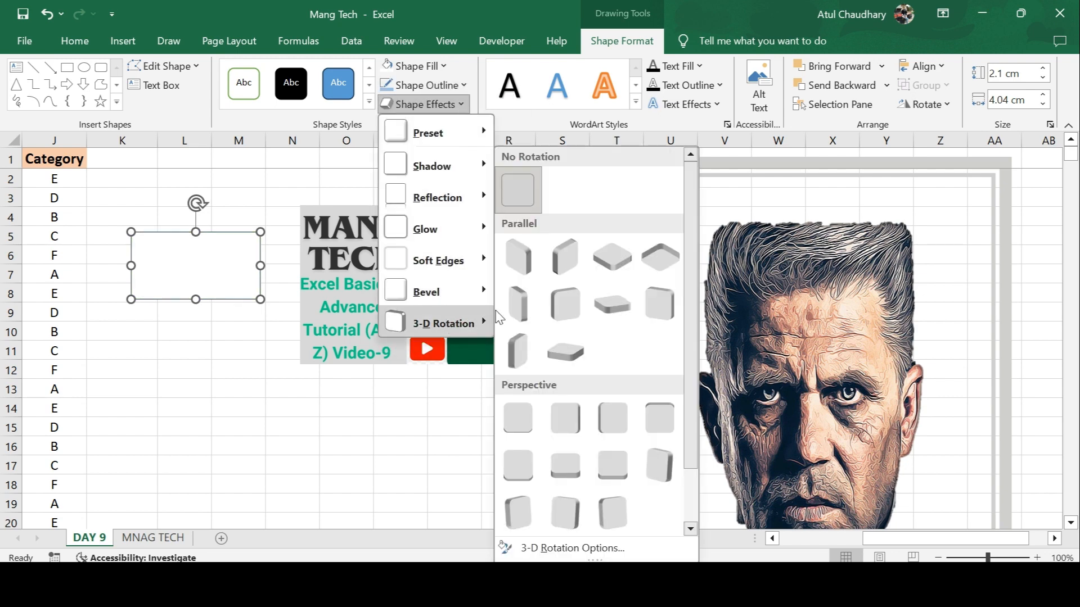
{"action": "left_click", "coordinate": [557, 258]}
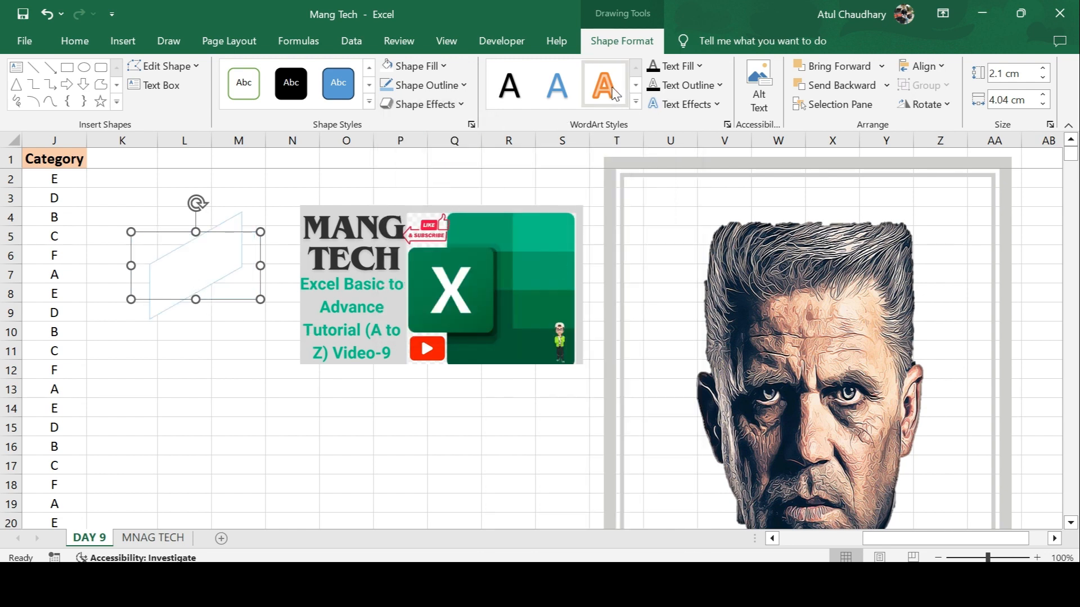
Enter the sample text "djkhdfhkjvhvkdjvhd" inside the rectangle in the orange WordArt style.
{"action": "left_click", "coordinate": [176, 272]}
{"action": "type", "text": "djkhdfhkjvhvkdjvhd"}
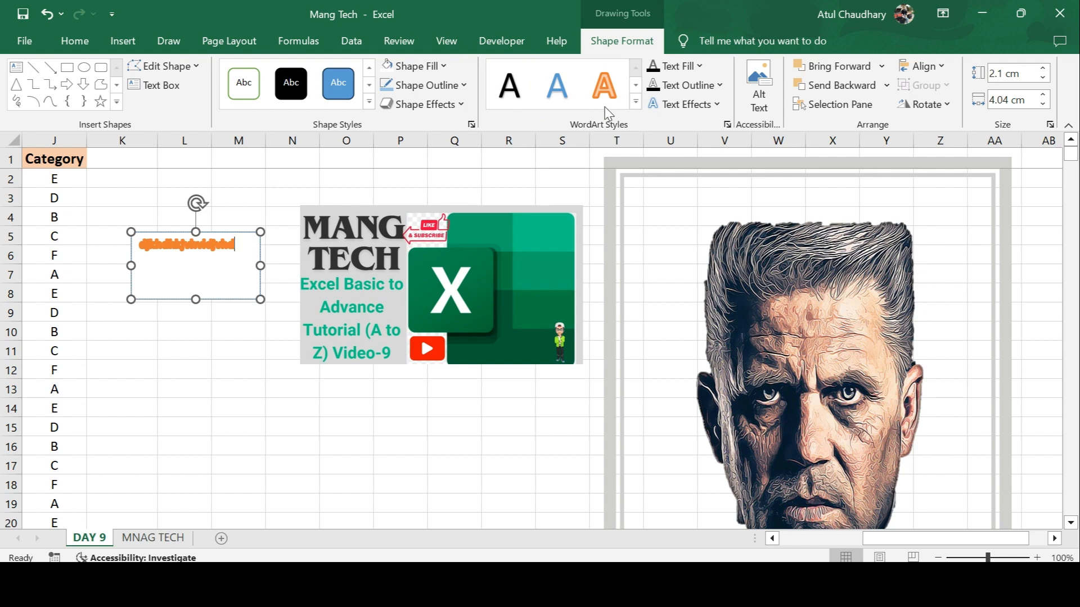
Draw a left block arrow about 2.66 cm high and 4.46 cm wide across columns L to O, rows 12 to 16.
{"action": "left_click", "coordinate": [721, 86]}
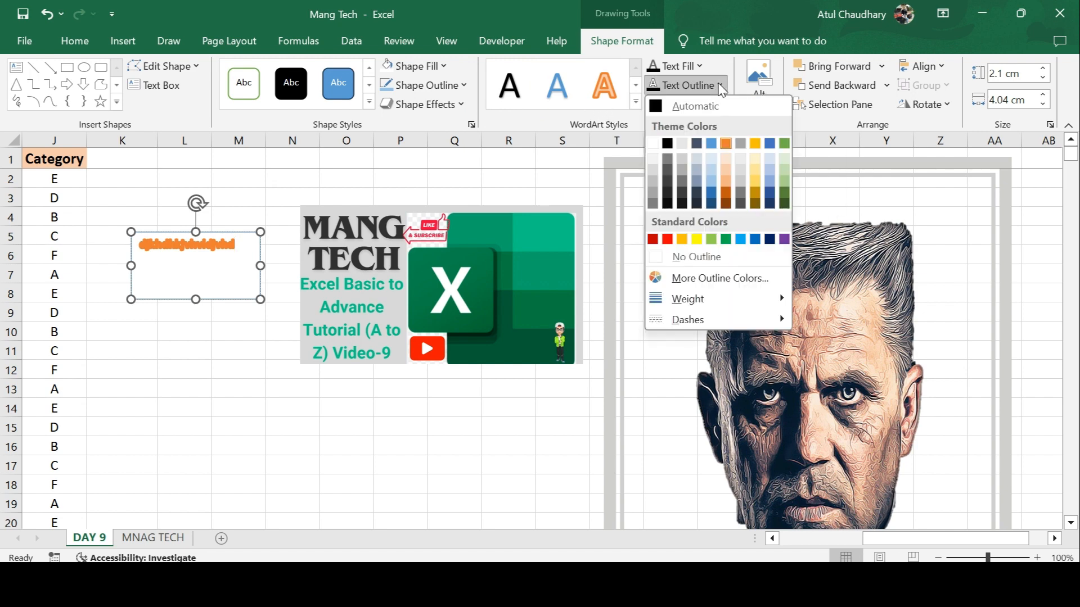
{"action": "left_click", "coordinate": [120, 42]}
{"action": "left_click", "coordinate": [126, 46]}
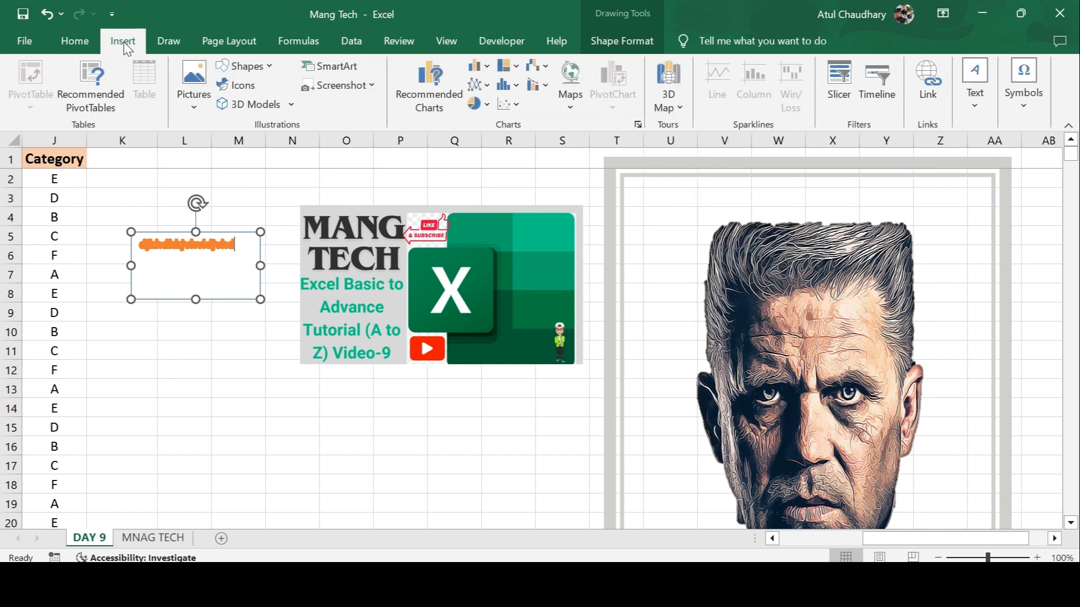
{"action": "left_click", "coordinate": [245, 66]}
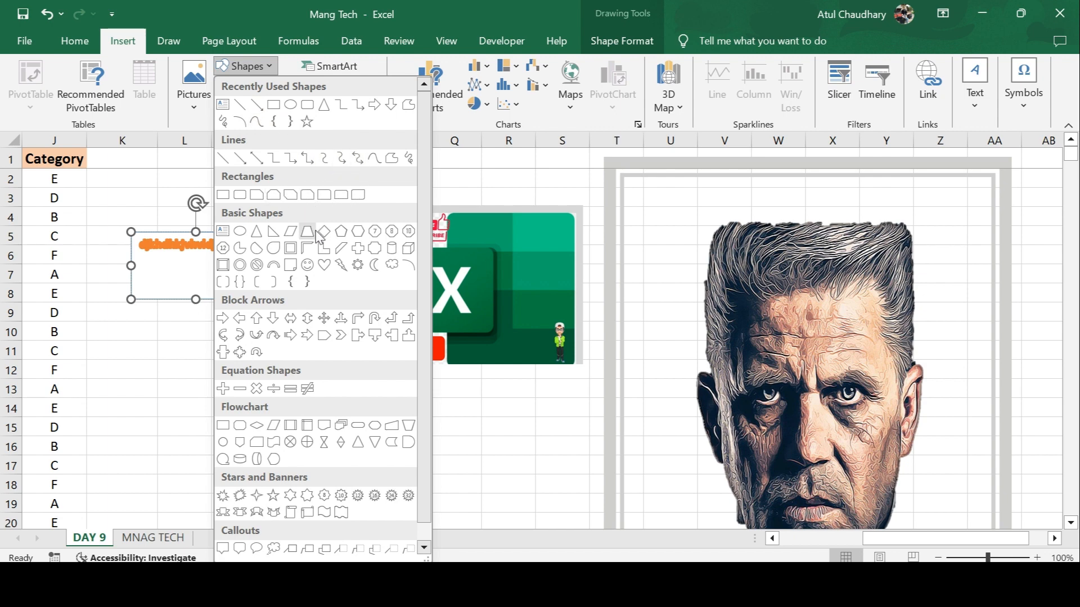
{"action": "left_click", "coordinate": [241, 319]}
{"action": "left_click_drag", "start_coordinate": [187, 360], "coordinate": [328, 446]}
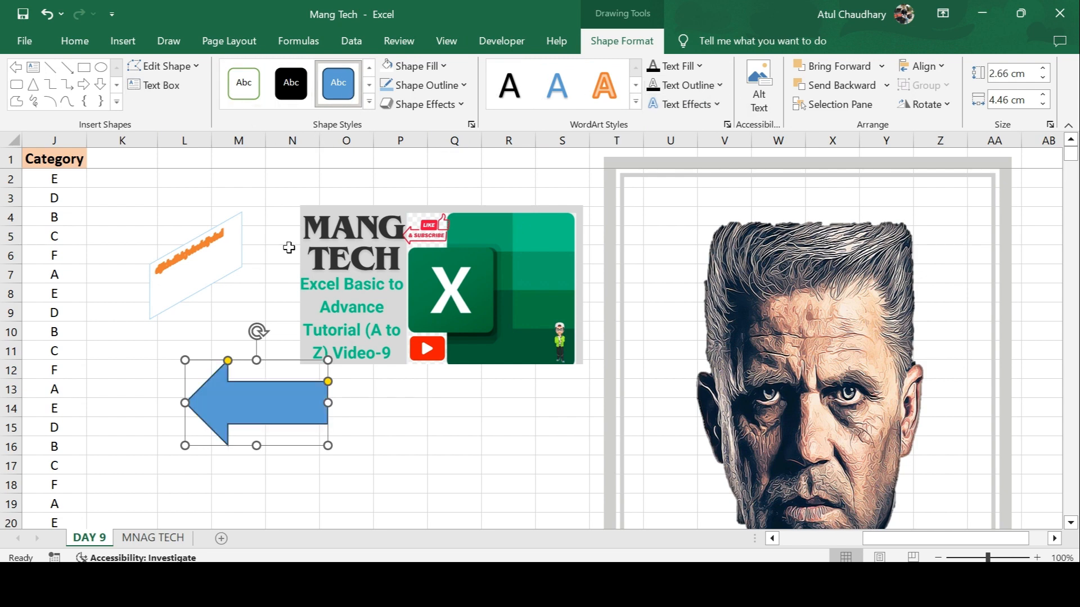
Insert the second bar chart icon from the Analytics category together with the steaming coffee cup icon.
{"action": "left_click", "coordinate": [127, 38]}
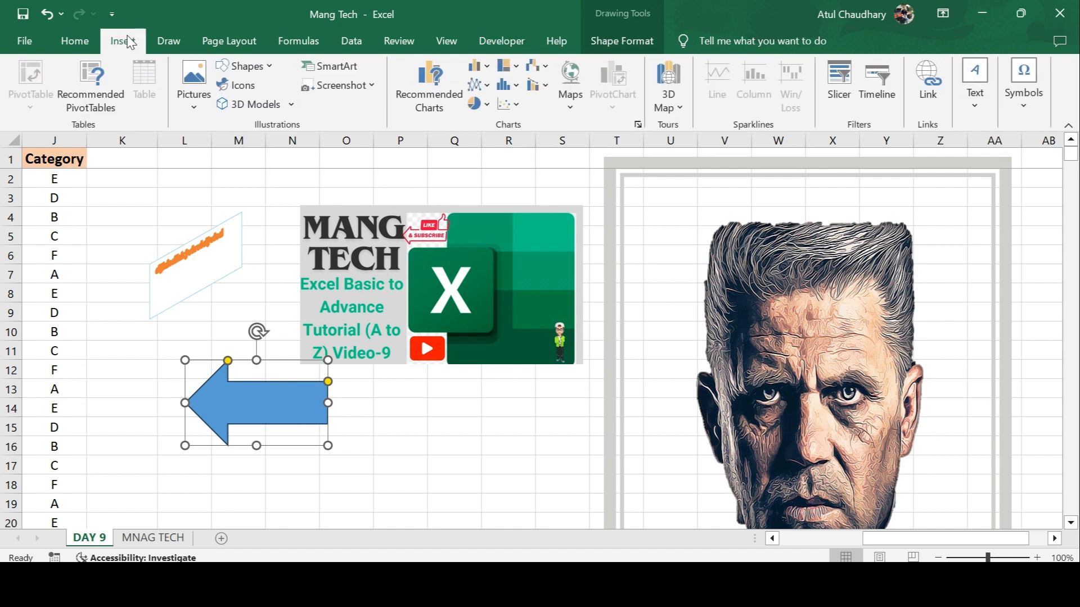
{"action": "left_click", "coordinate": [269, 68]}
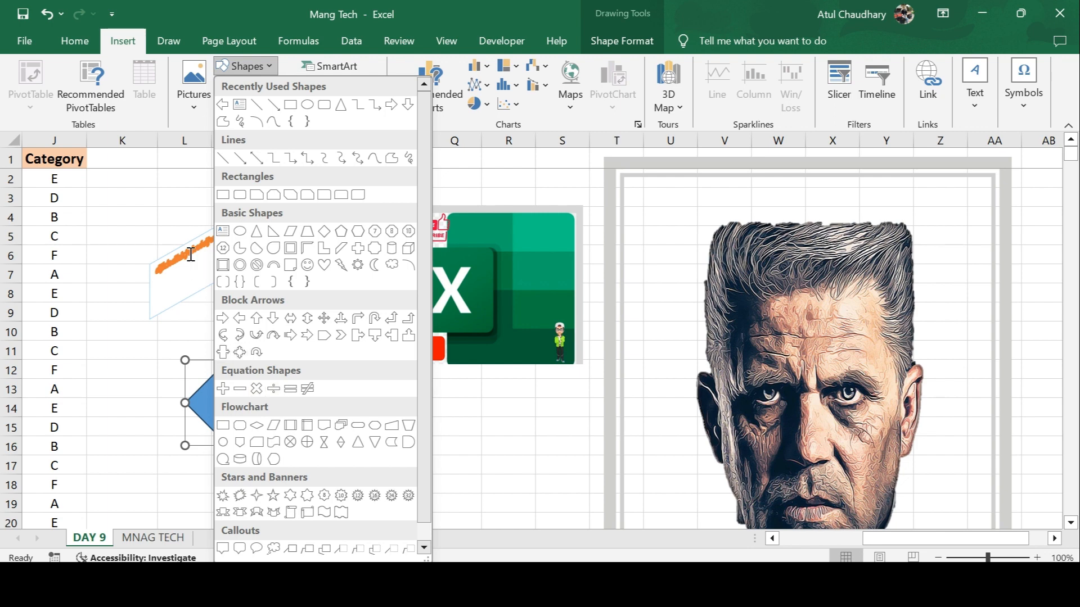
{"action": "left_click", "coordinate": [172, 221]}
{"action": "left_click", "coordinate": [249, 79]}
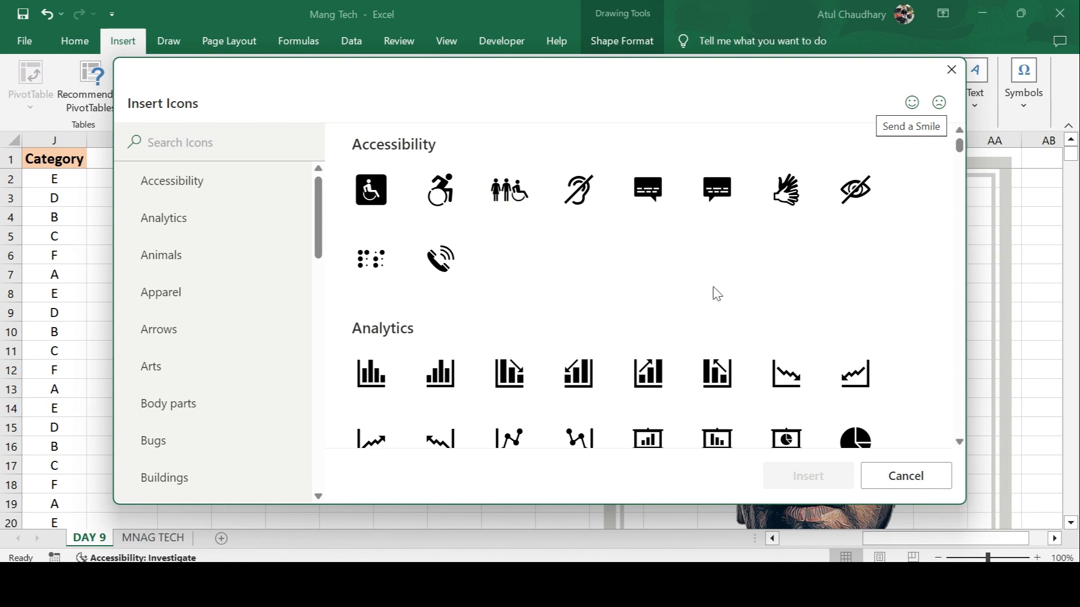
{"action": "left_click", "coordinate": [442, 385]}
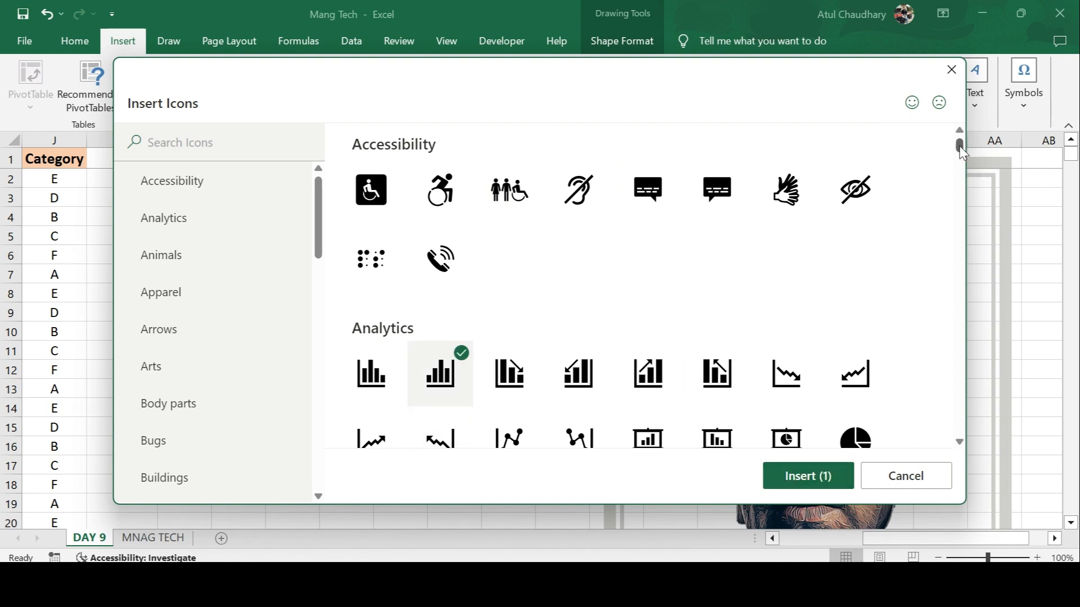
{"action": "left_click_drag", "start_coordinate": [960, 150], "coordinate": [966, 282]}
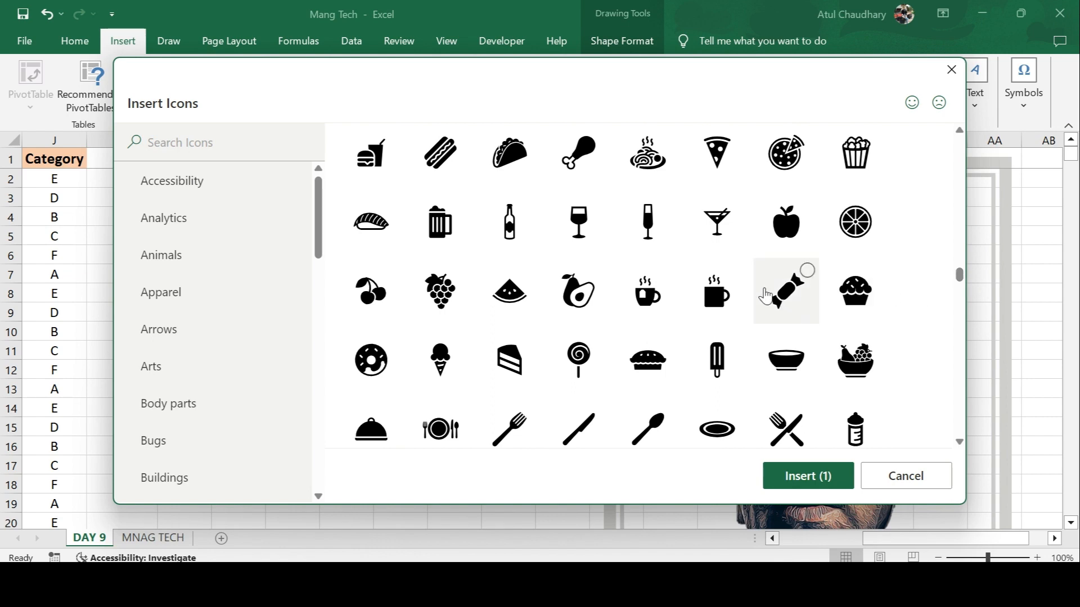
{"action": "left_click", "coordinate": [650, 302]}
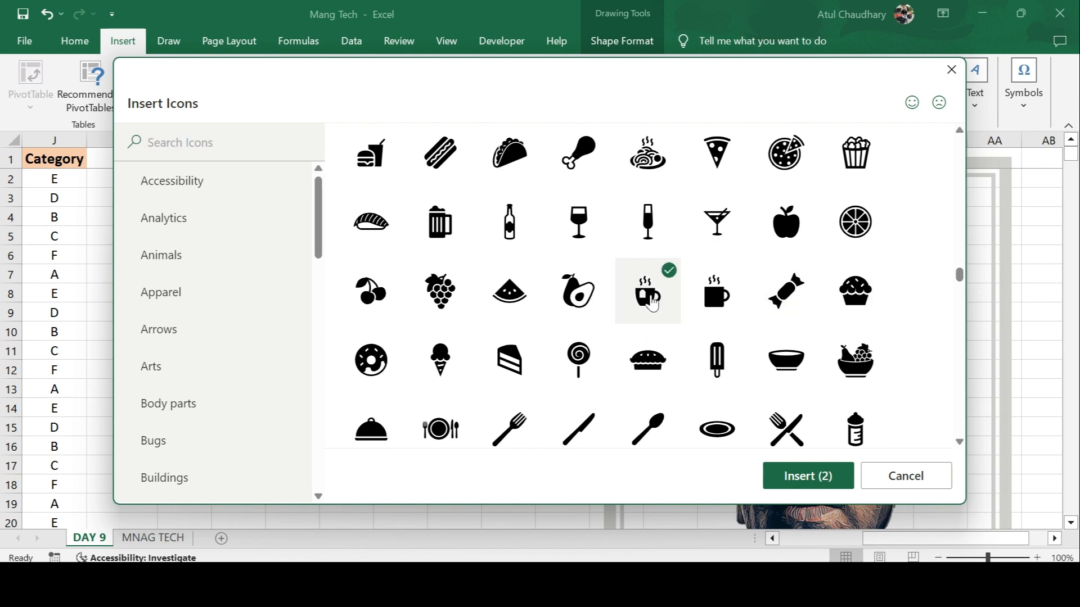
{"action": "left_click", "coordinate": [808, 475]}
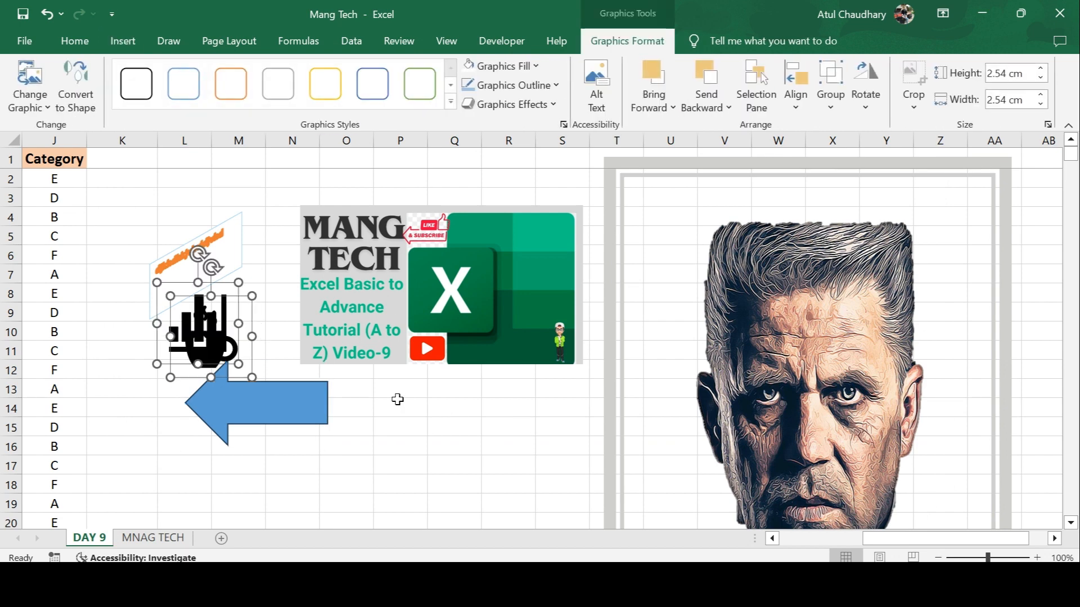
Move both icons below the Mang Tech picture, rotate them counter-clockwise onto their side and enlarge them to about 5.9 cm square.
{"action": "left_click_drag", "start_coordinate": [196, 341], "coordinate": [443, 434]}
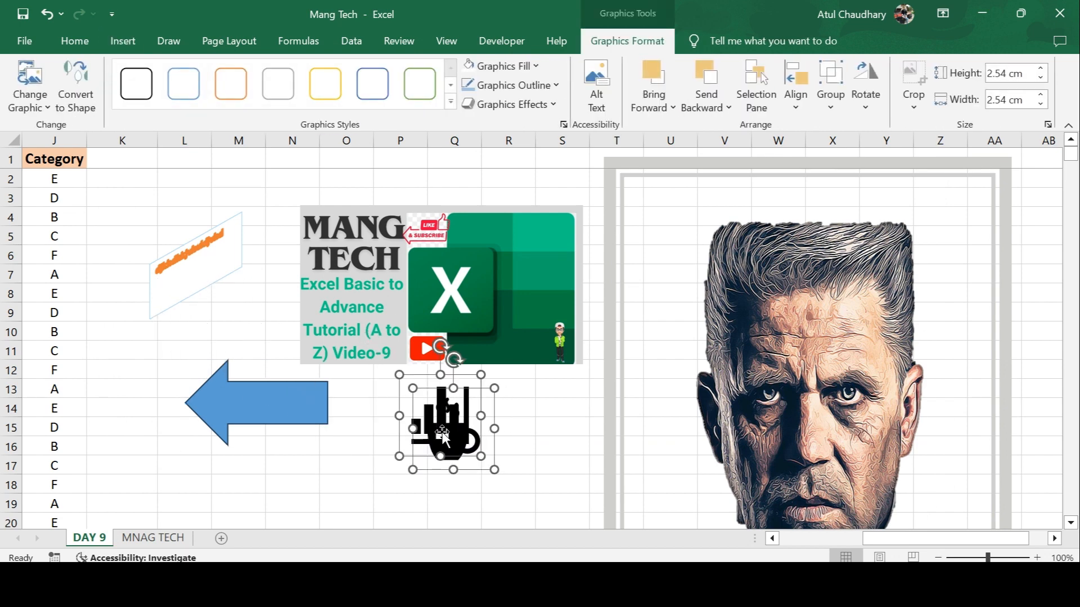
{"action": "left_click_drag", "start_coordinate": [453, 359], "coordinate": [375, 480]}
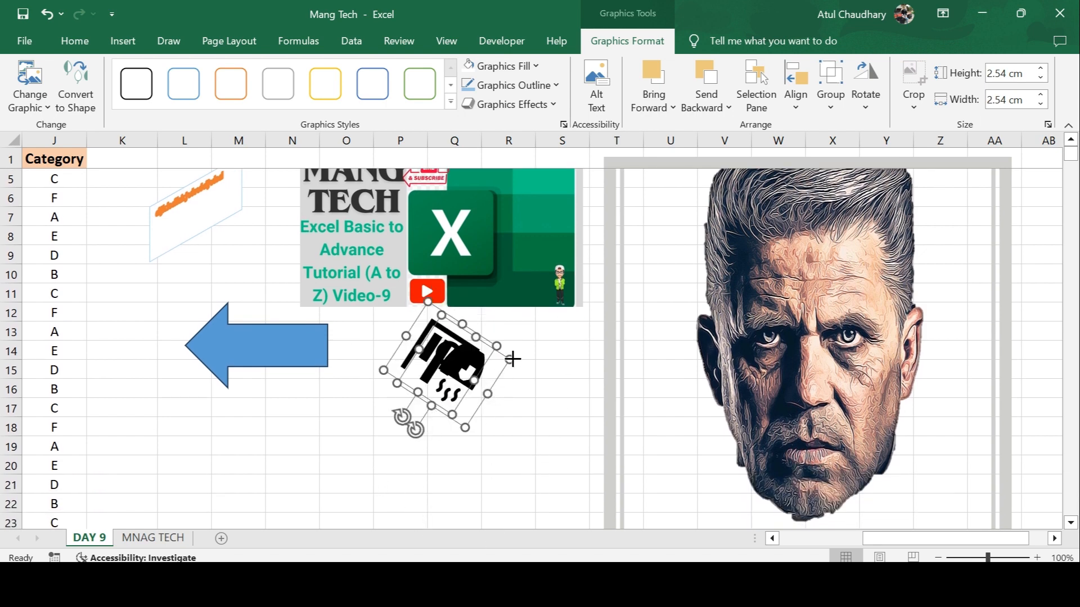
{"action": "left_click_drag", "start_coordinate": [512, 359], "coordinate": [492, 469]}
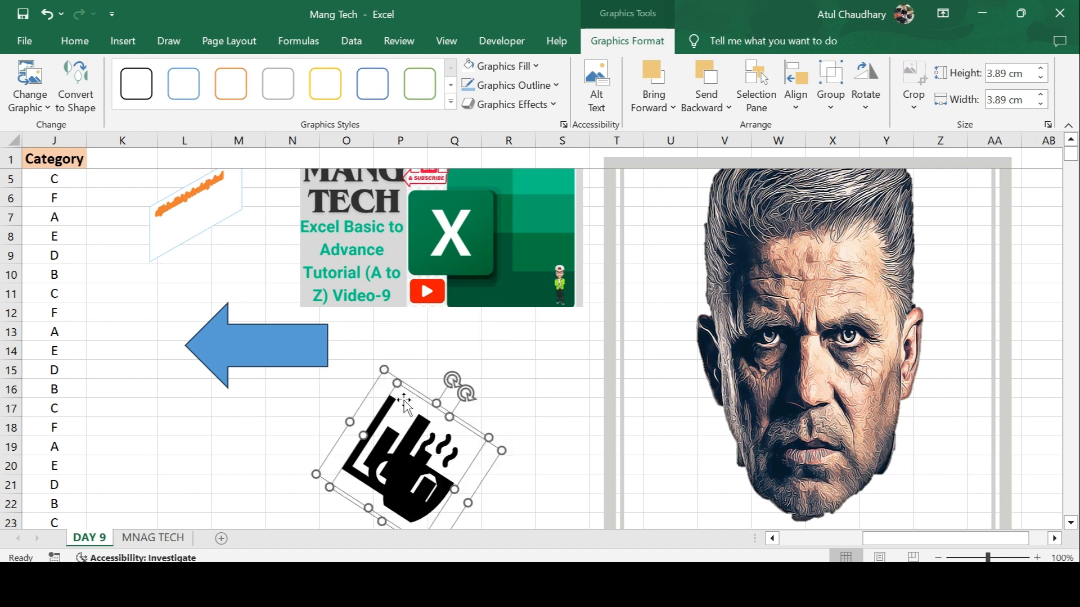
{"action": "left_click_drag", "start_coordinate": [430, 360], "coordinate": [506, 377]}
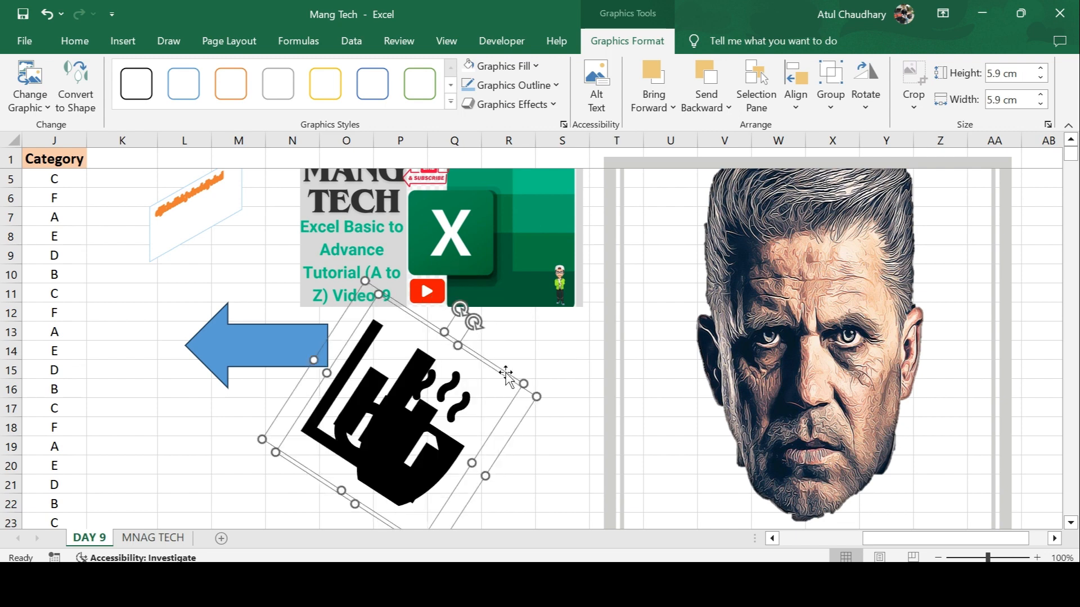
{"action": "left_click_drag", "start_coordinate": [472, 320], "coordinate": [397, 417]}
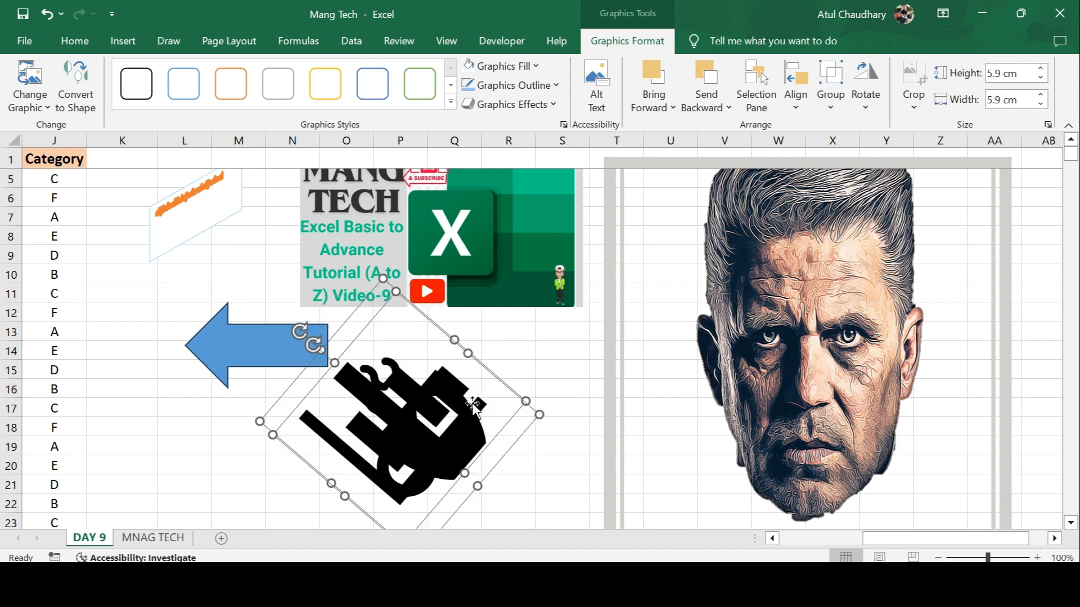
{"action": "left_click", "coordinate": [568, 342]}
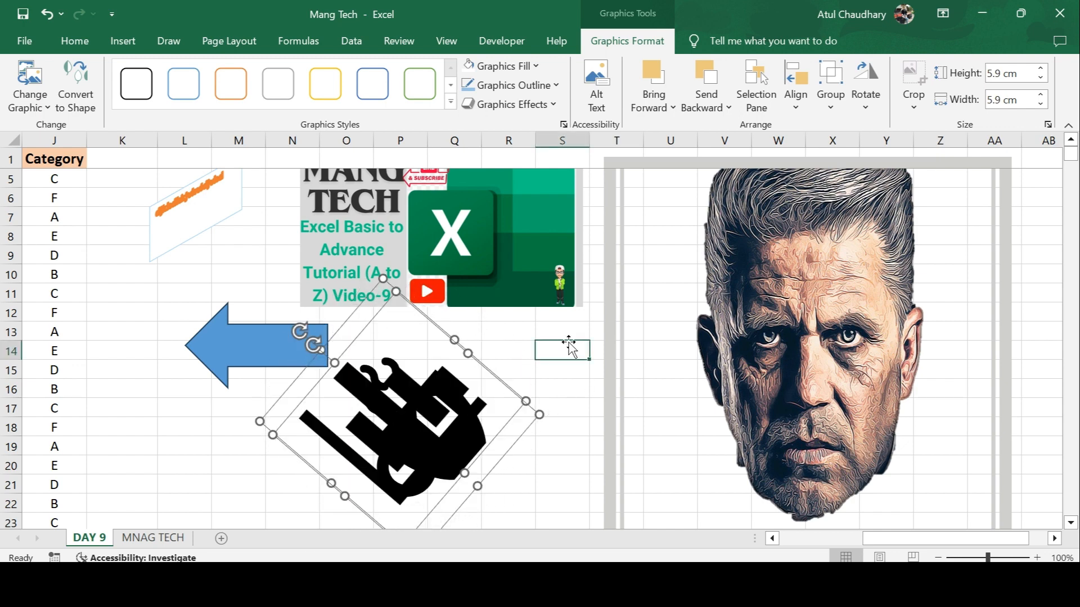
Apply the yellow outline graphics style to the bar chart icon.
{"action": "key", "text": "Up"}
{"action": "key", "text": "Up"}
{"action": "key", "text": "Up"}
{"action": "key", "text": "Up"}
{"action": "key", "text": "Up"}
{"action": "key", "text": "Up"}
{"action": "key", "text": "Up"}
{"action": "key", "text": "Up"}
{"action": "key", "text": "Up"}
{"action": "key", "text": "Up"}
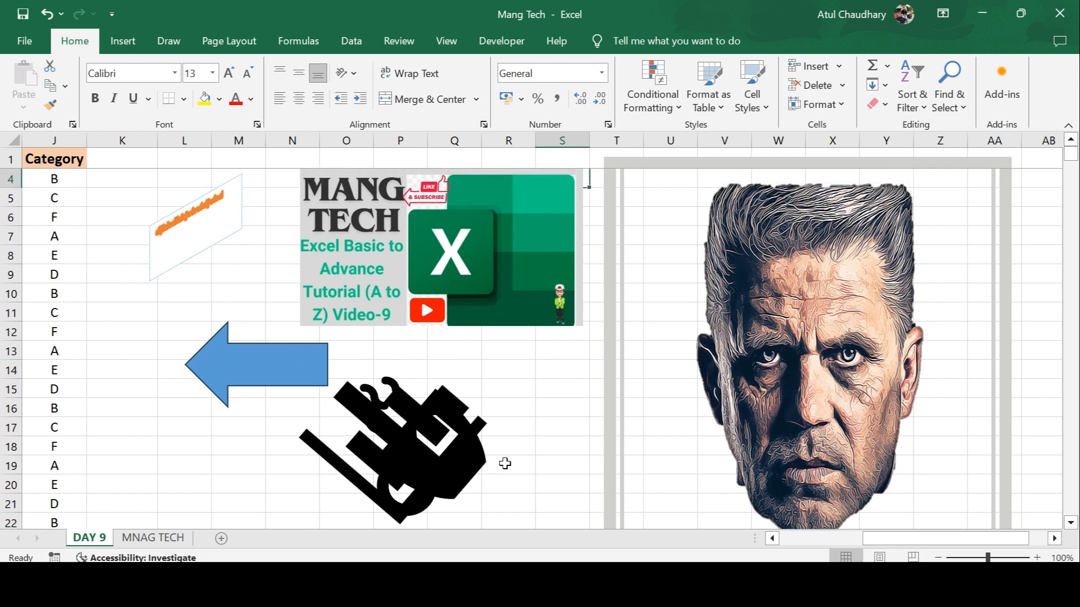
{"action": "left_click", "coordinate": [391, 434]}
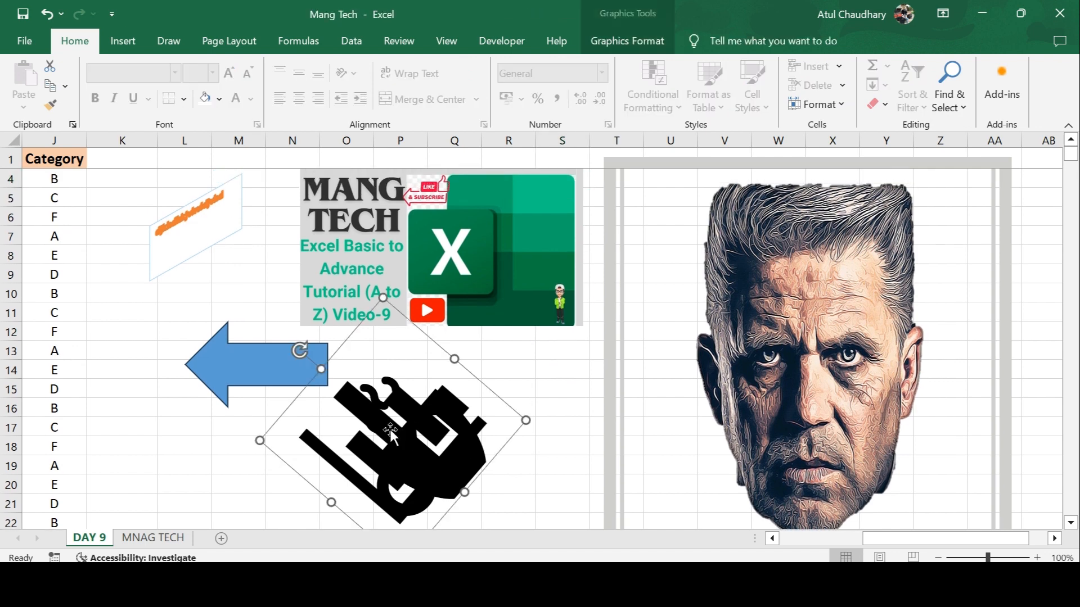
{"action": "left_click", "coordinate": [593, 37]}
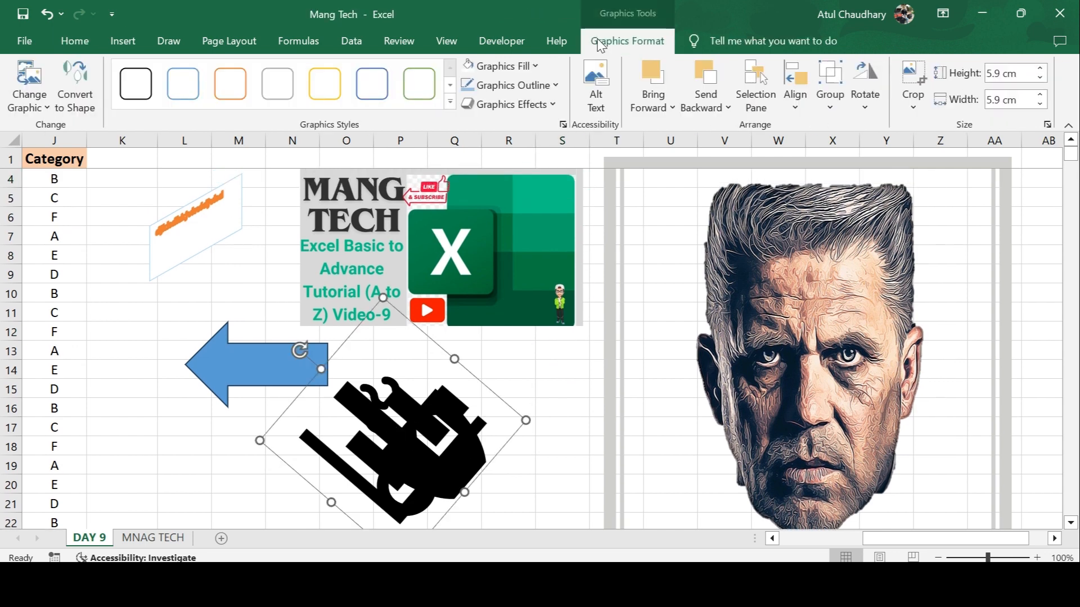
{"action": "left_click", "coordinate": [408, 87]}
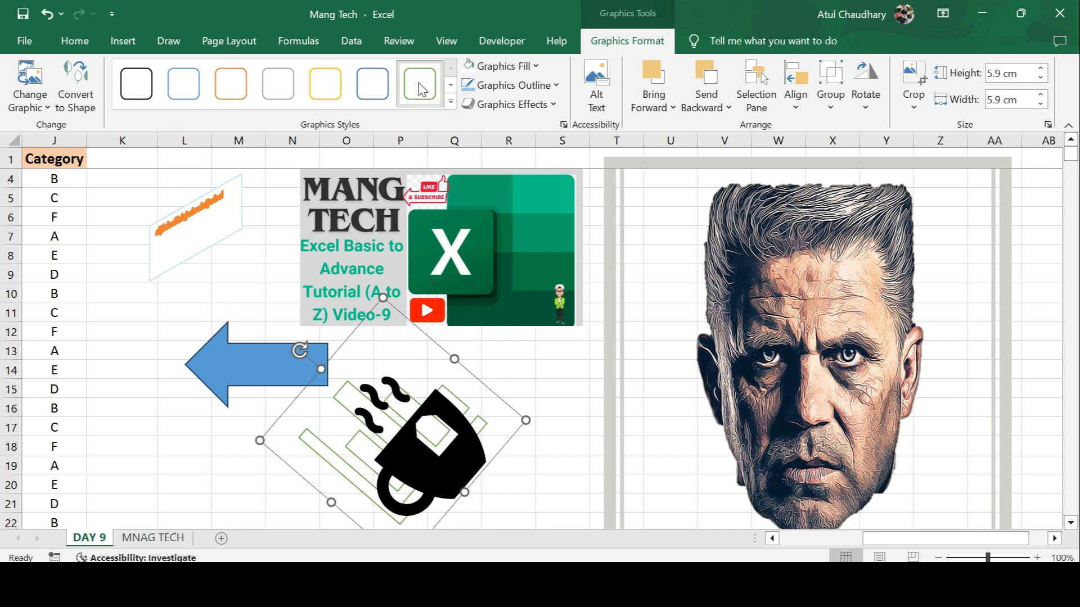
{"action": "left_click", "coordinate": [317, 104]}
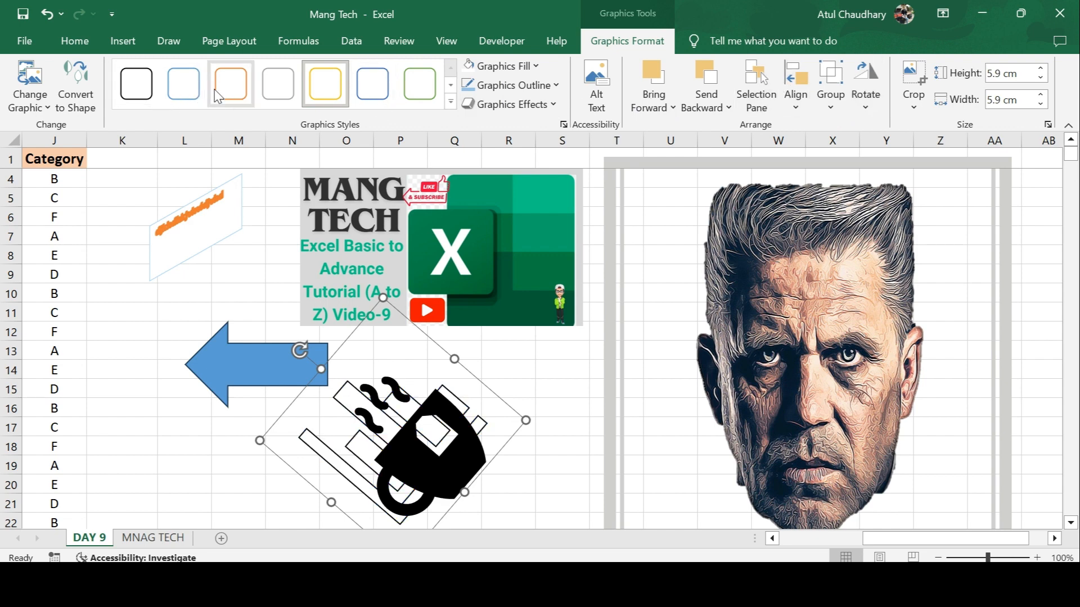
{"action": "left_click", "coordinate": [123, 49]}
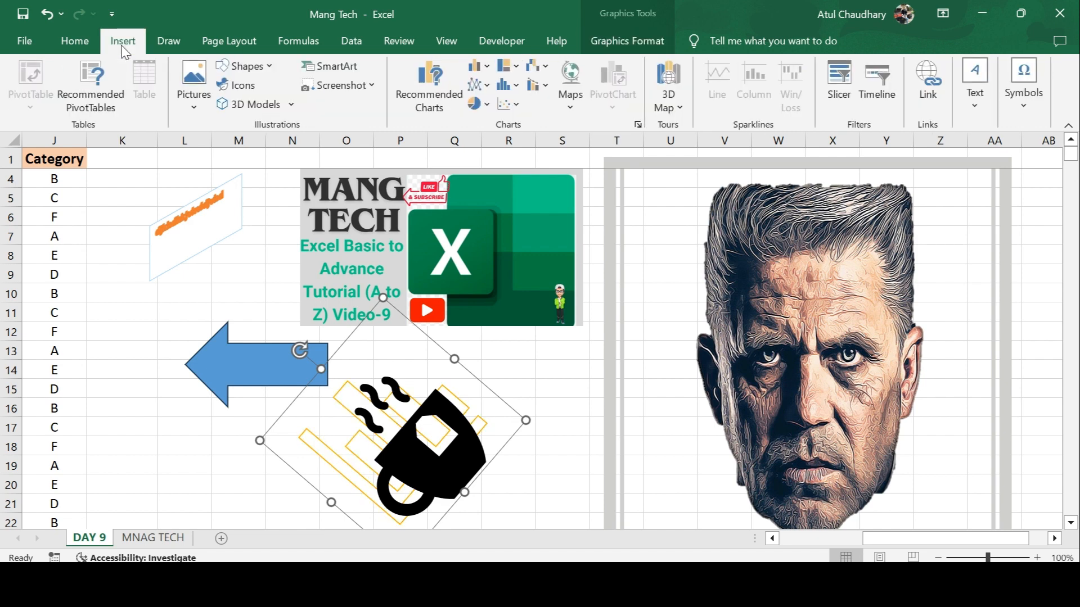
{"action": "left_click", "coordinate": [613, 42]}
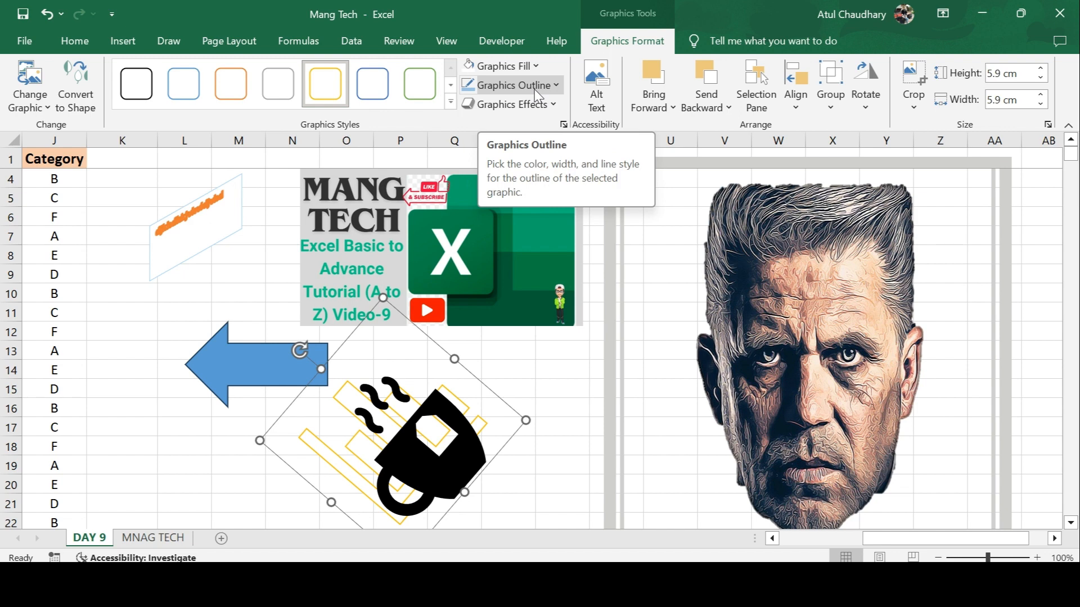
{"action": "left_click", "coordinate": [122, 45]}
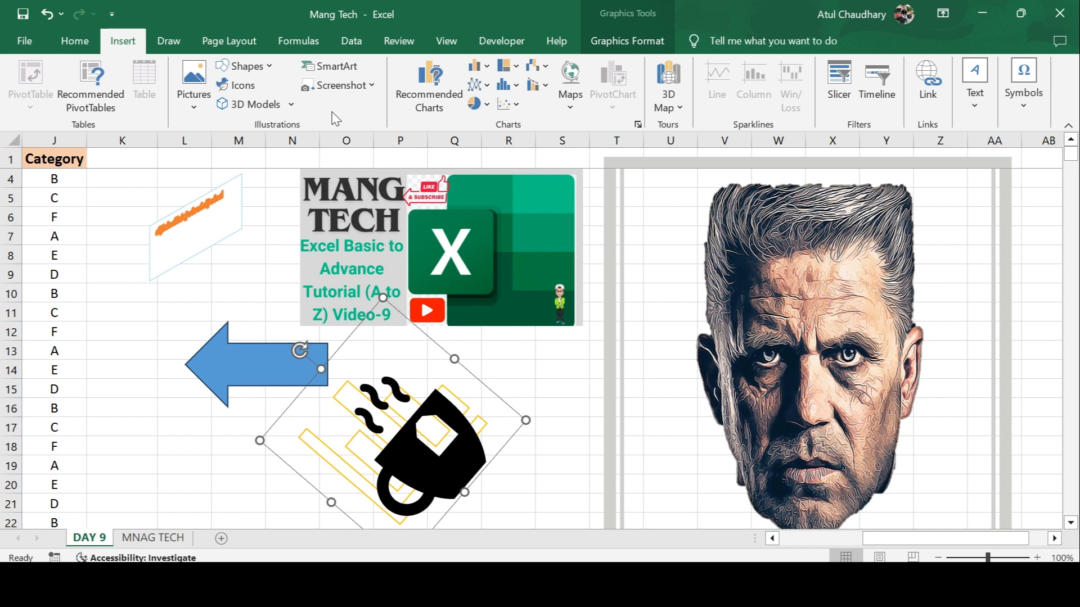
{"action": "left_click", "coordinate": [293, 105]}
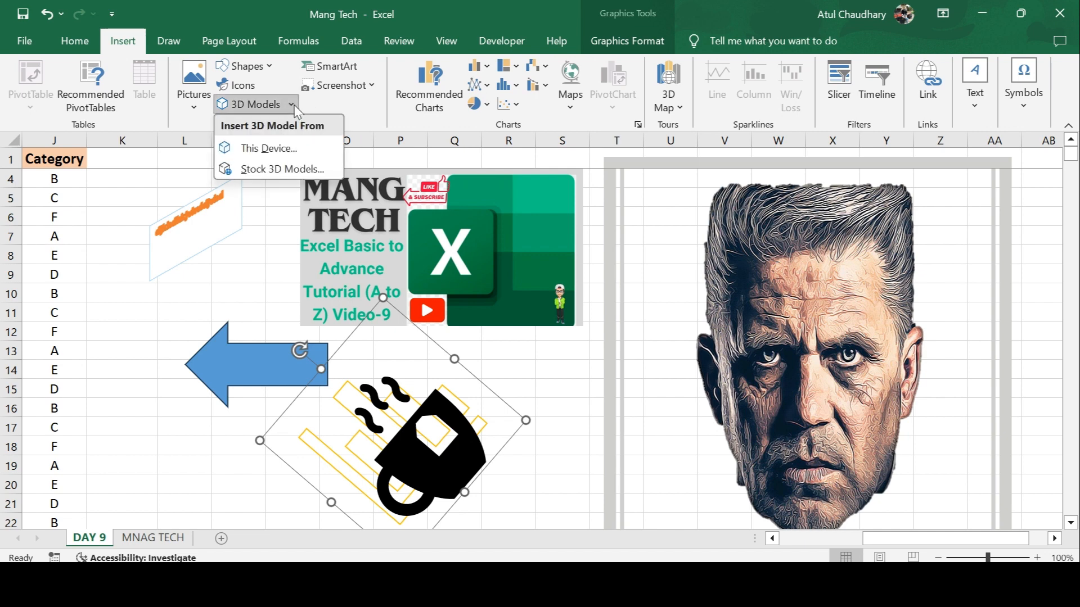
{"action": "left_click", "coordinate": [269, 149]}
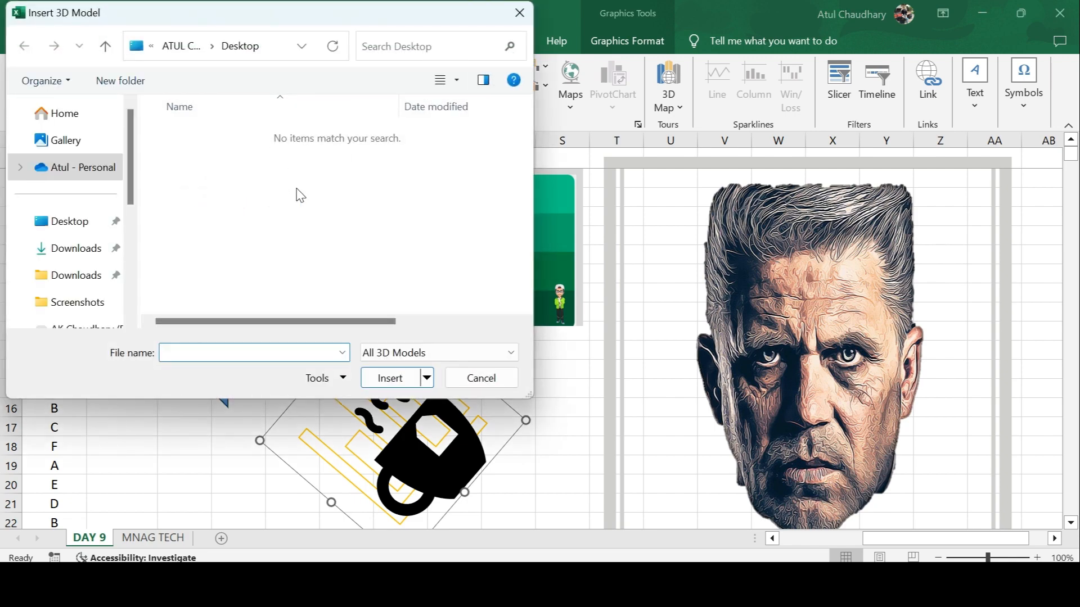
{"action": "key", "text": "Escape"}
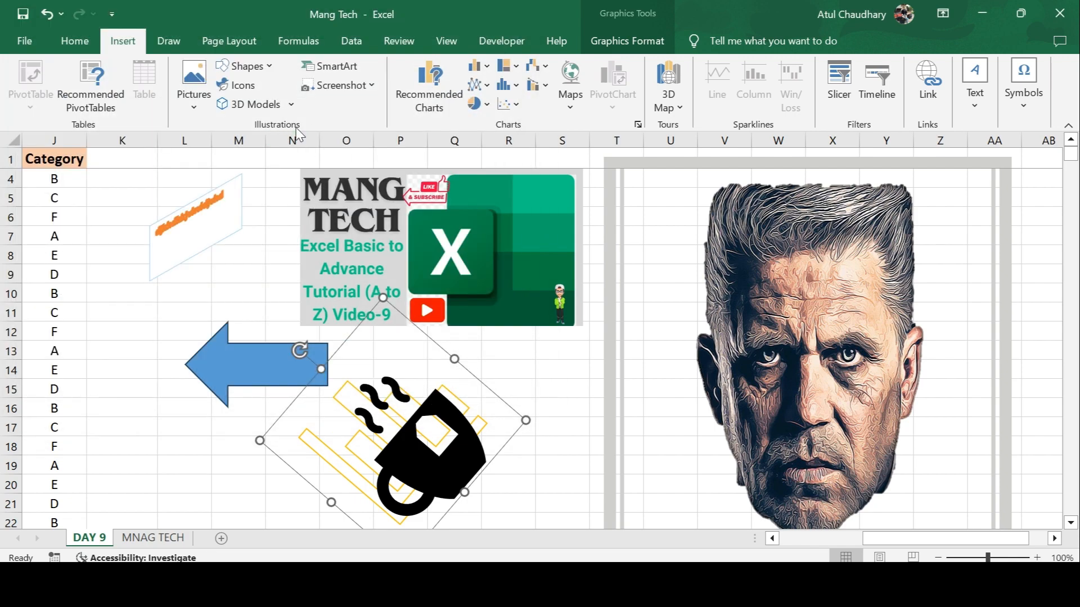
Insert the one-eyed yellow creature from the All Animated Models category of the stock 3D models.
{"action": "left_click", "coordinate": [279, 107]}
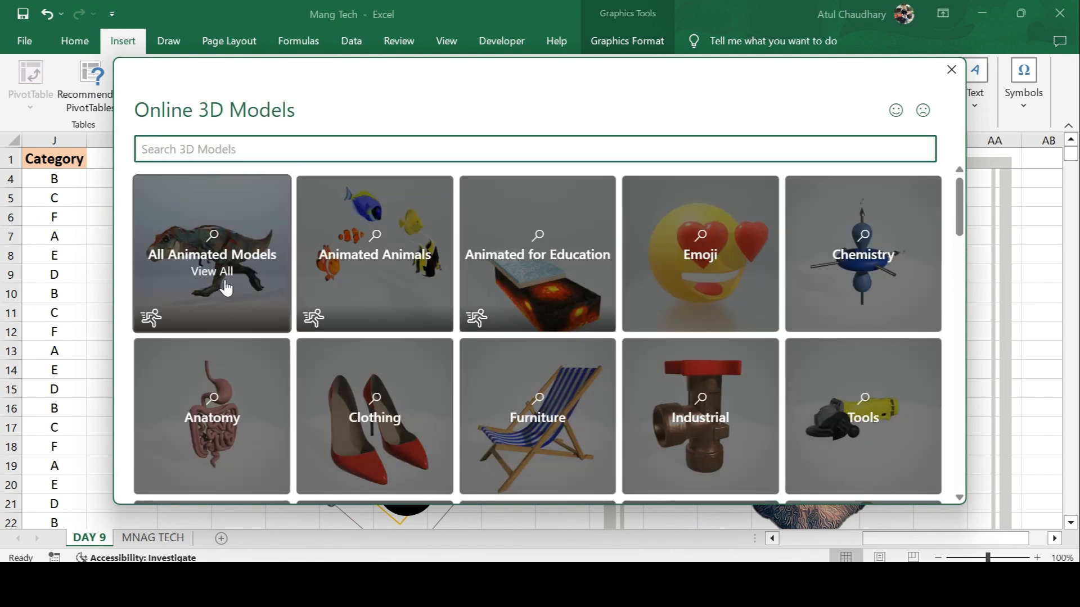
{"action": "left_click", "coordinate": [225, 288]}
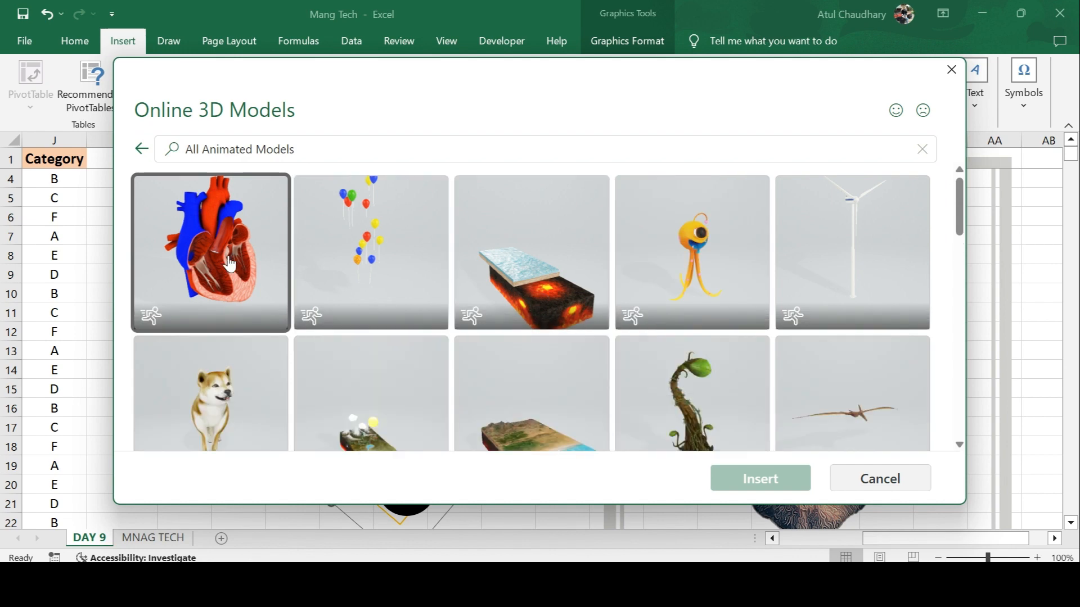
{"action": "left_click", "coordinate": [675, 275]}
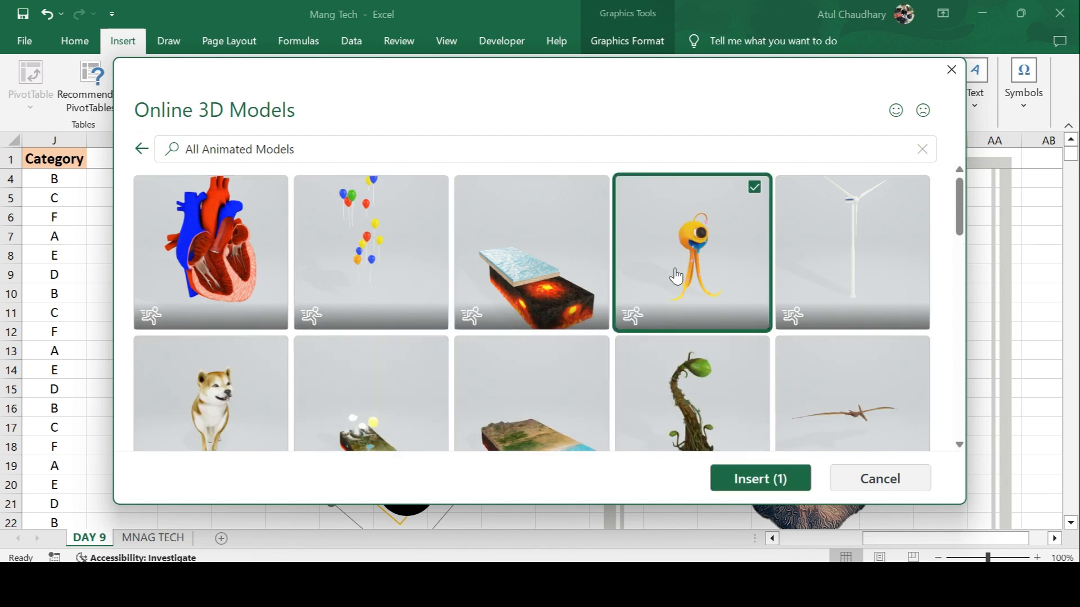
{"action": "left_click", "coordinate": [755, 483]}
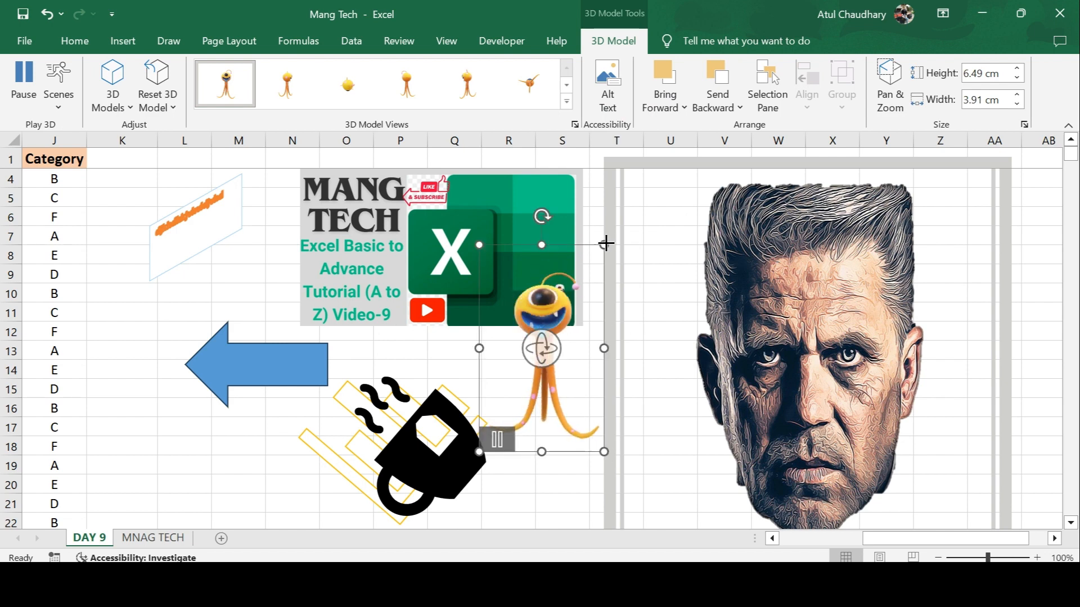
Shrink the 3D creature to about 3.04 cm high and 2.94 cm wide and apply the sixth preset 3D model view.
{"action": "left_click_drag", "start_coordinate": [605, 244], "coordinate": [684, 285]}
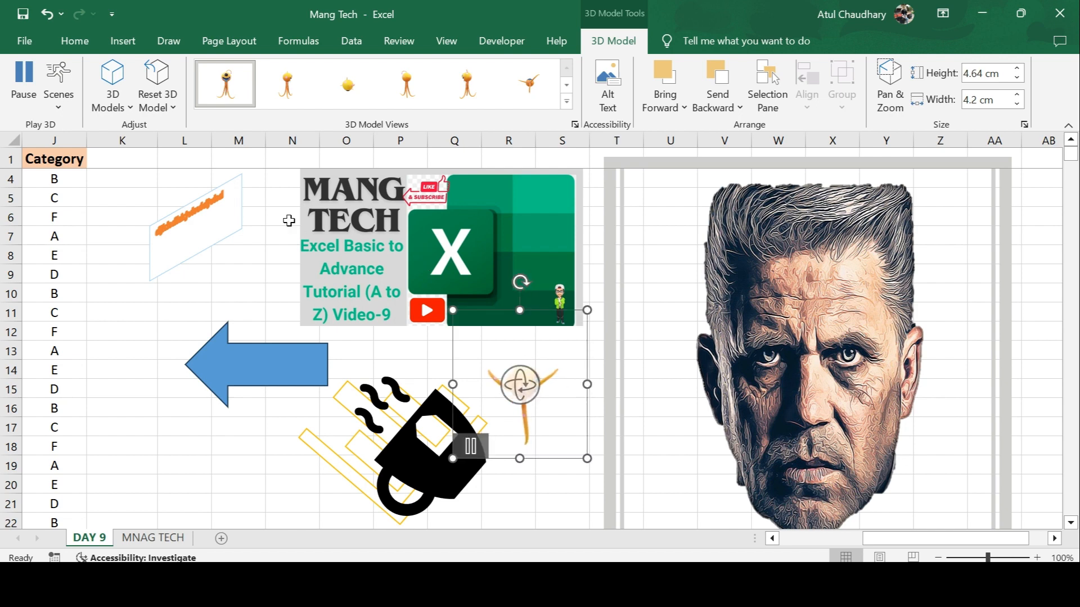
{"action": "left_click", "coordinate": [354, 89]}
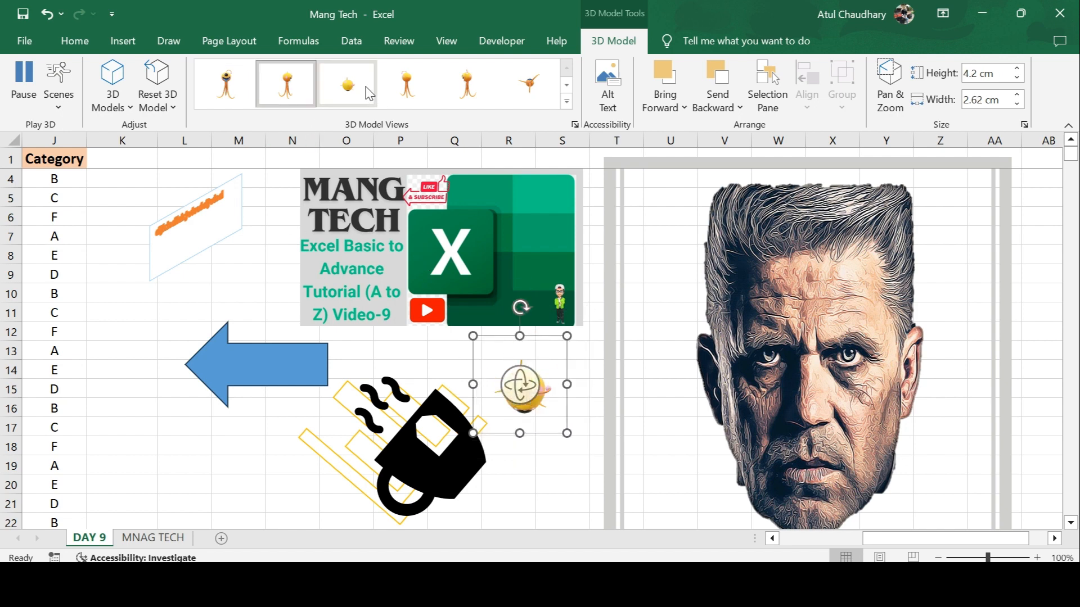
{"action": "left_click", "coordinate": [521, 83]}
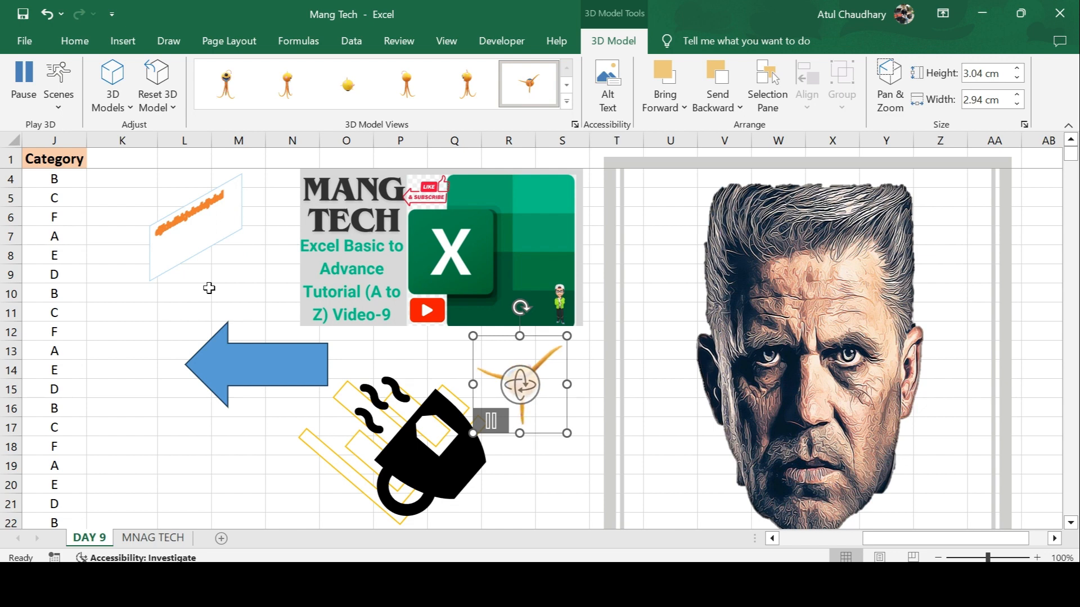
Insert a Segmented Cycle SmartArt graphic from the Cycle category.
{"action": "left_click", "coordinate": [63, 48]}
{"action": "left_click", "coordinate": [117, 36]}
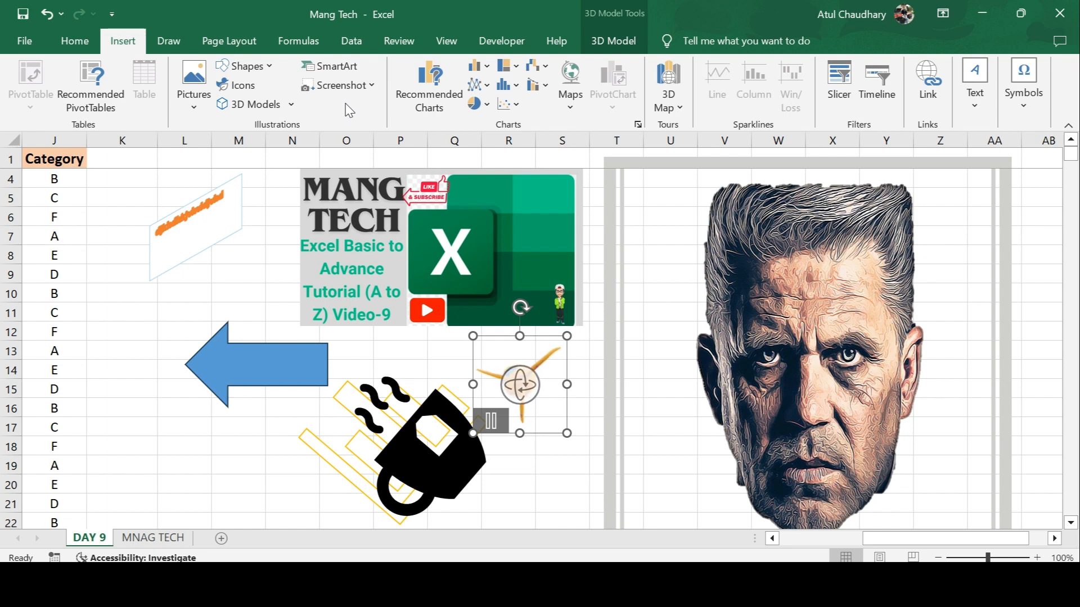
{"action": "left_click", "coordinate": [340, 67]}
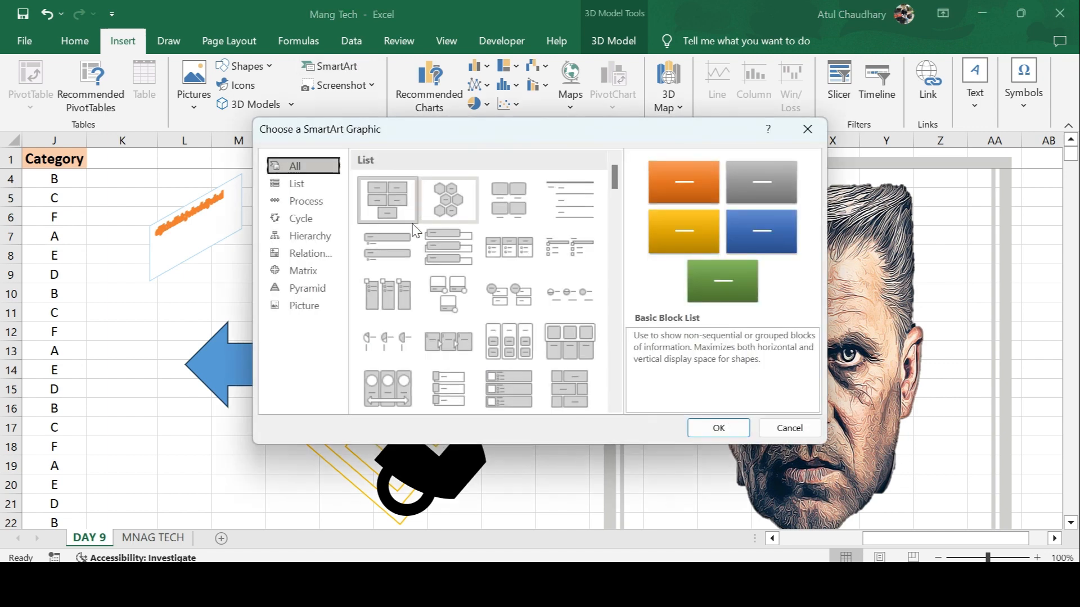
{"action": "left_click", "coordinate": [307, 184]}
{"action": "left_click", "coordinate": [308, 219]}
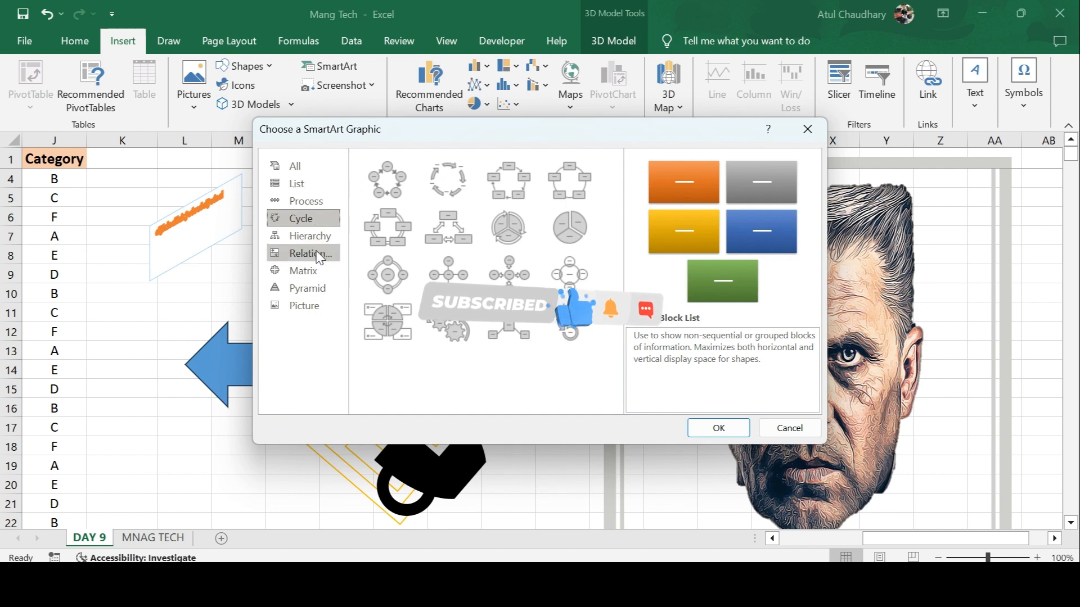
{"action": "left_click", "coordinate": [310, 253]}
{"action": "left_click", "coordinate": [322, 302]}
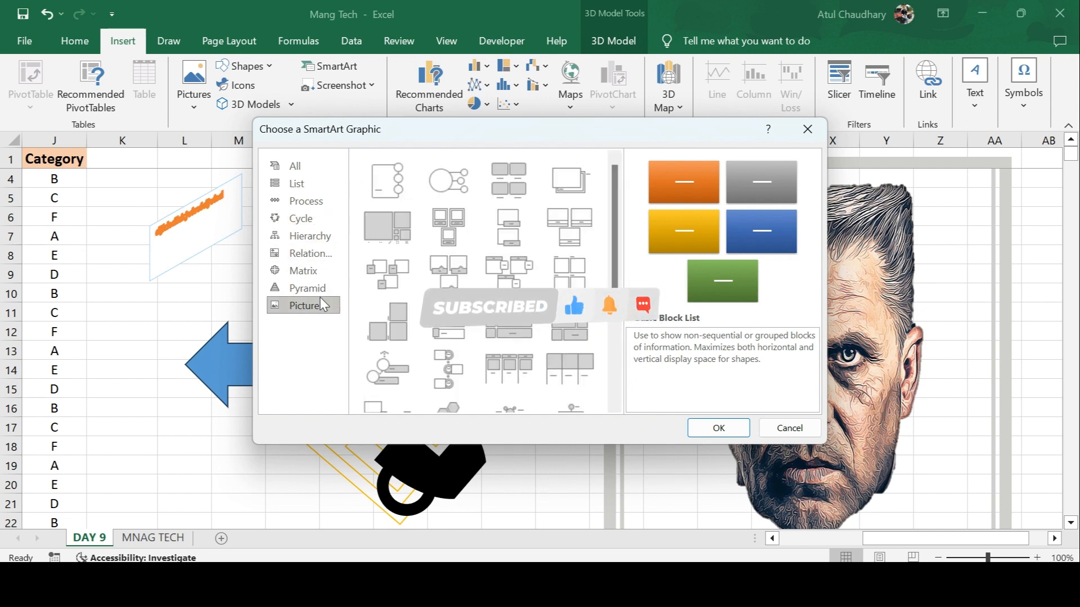
{"action": "left_click", "coordinate": [316, 287]}
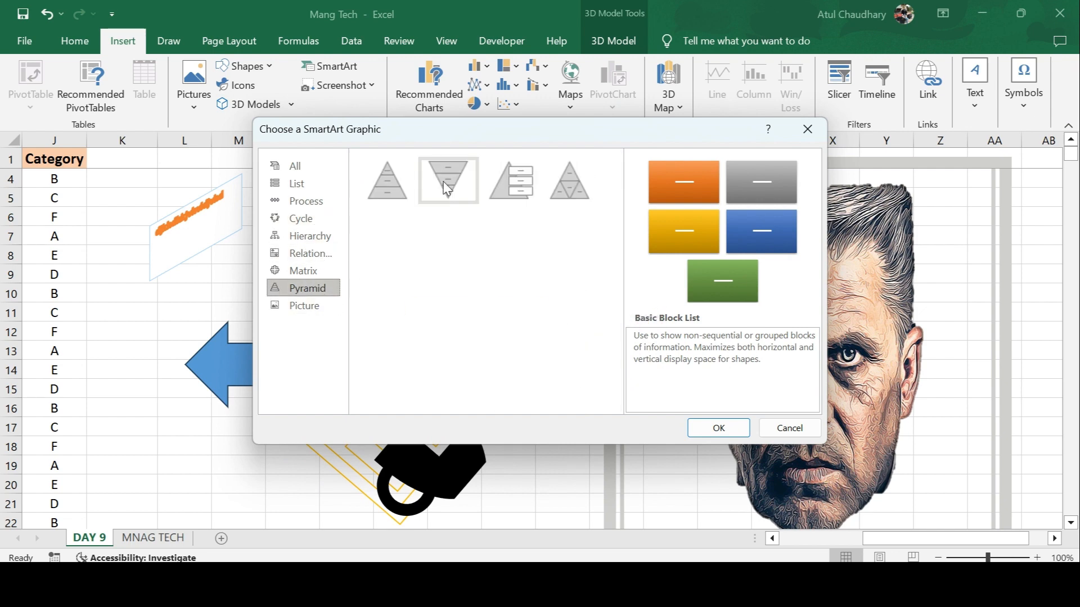
{"action": "left_click", "coordinate": [297, 275]}
{"action": "left_click", "coordinate": [324, 219]}
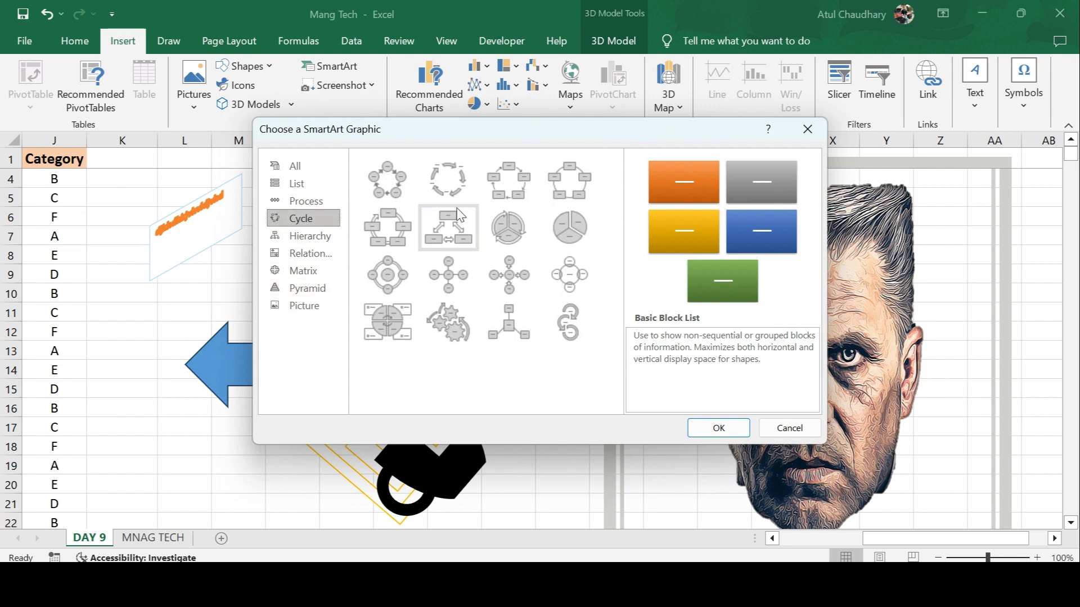
{"action": "left_click", "coordinate": [518, 230]}
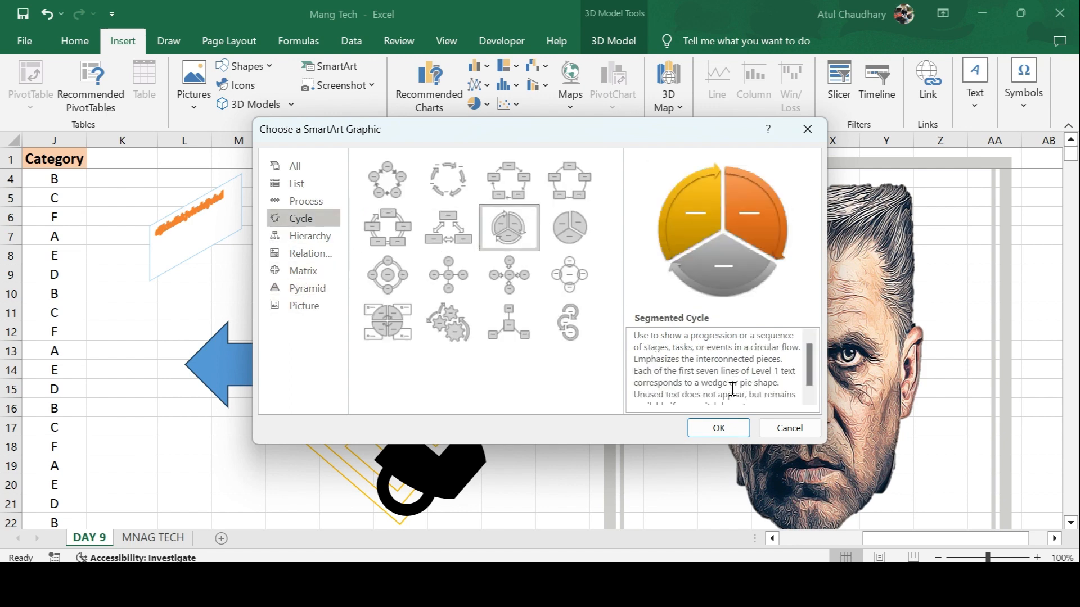
{"action": "left_click", "coordinate": [714, 435]}
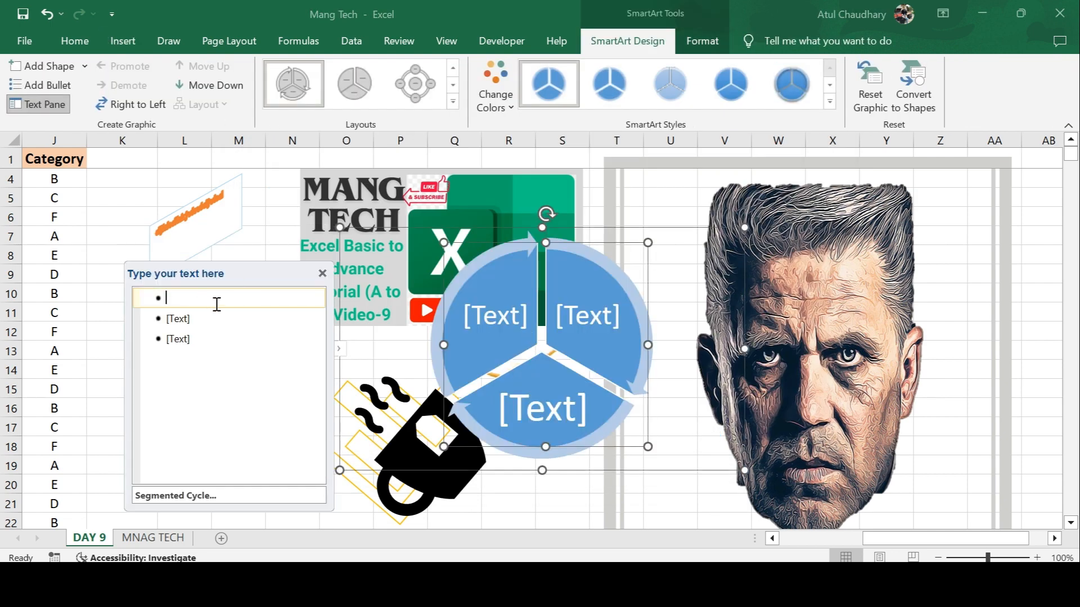
Label the three segments of the cycle TEST, TEST2 and TEST3 in list order.
{"action": "type", "text": "TEST"}
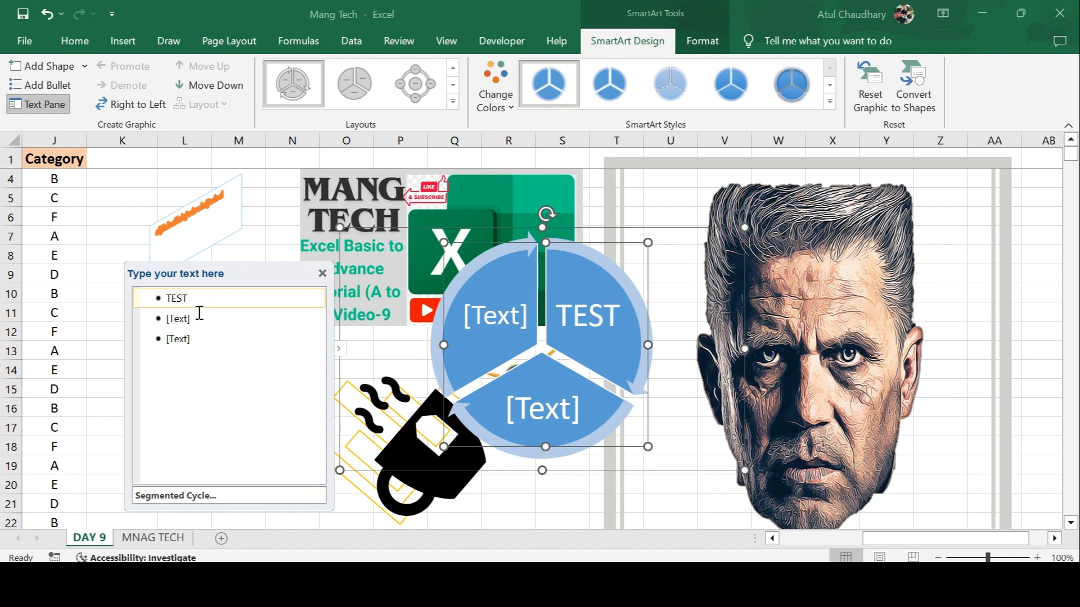
{"action": "left_click", "coordinate": [183, 318]}
{"action": "type", "text": "TES"}
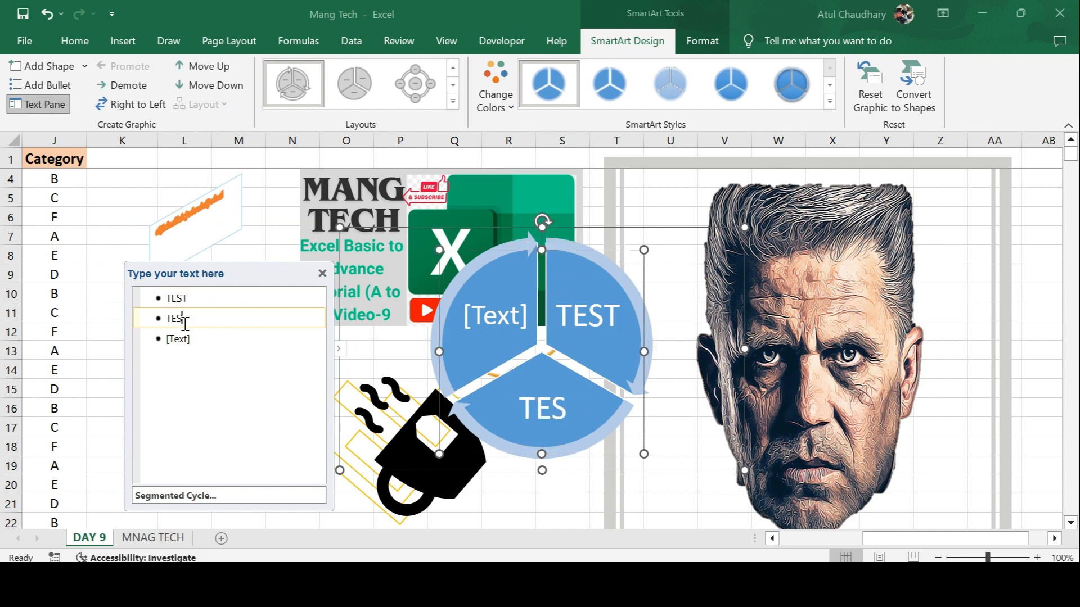
{"action": "type", "text": "T2"}
{"action": "left_click", "coordinate": [191, 340]}
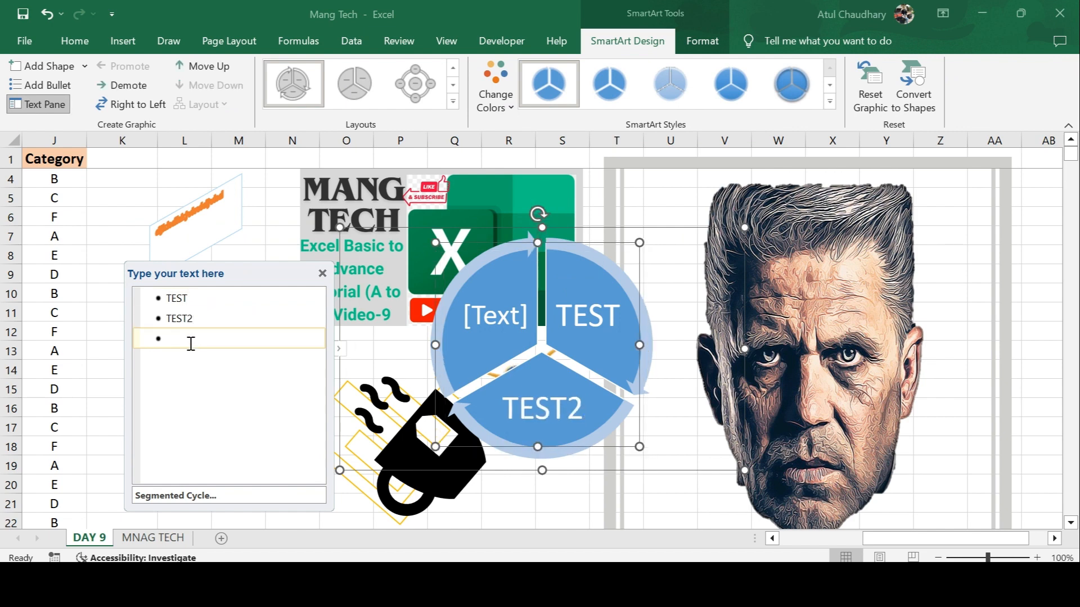
{"action": "type", "text": "TEST3"}
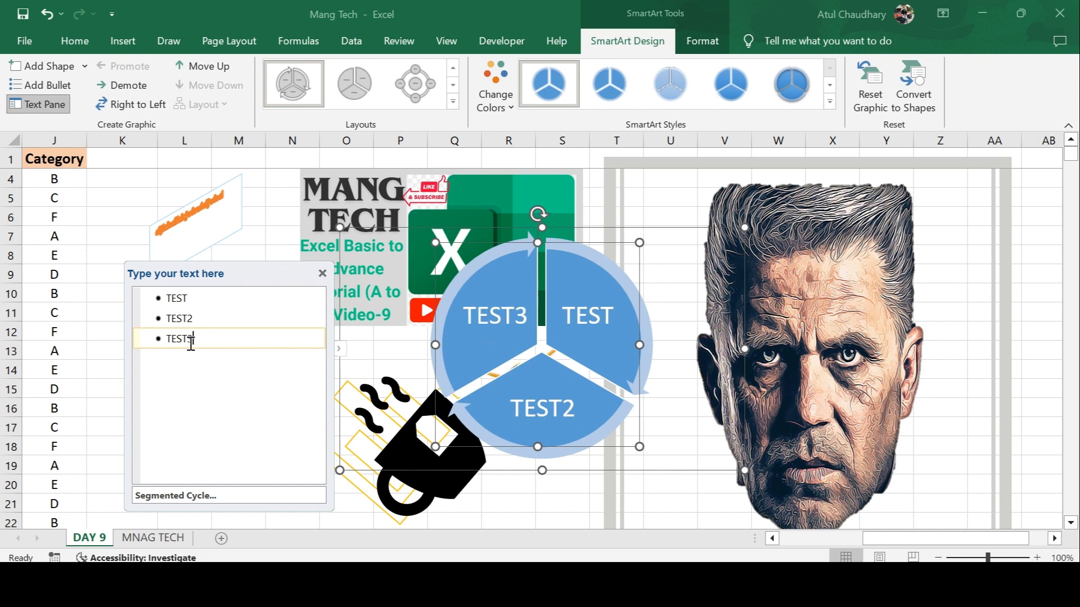
Try a fourth bullet in the cycle's text list, remove it and replace the third segment's text with TEST.
{"action": "key", "text": "Return"}
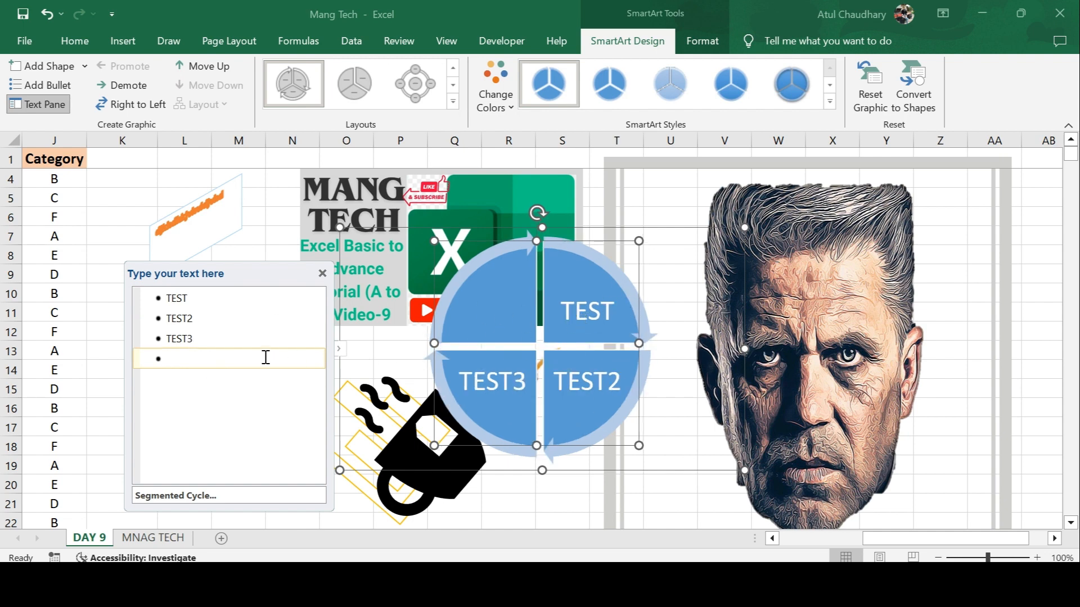
{"action": "key", "text": "BackSpace"}
{"action": "key", "text": "BackSpace"}
{"action": "key", "text": "BackSpace"}
{"action": "key", "text": "BackSpace"}
{"action": "key", "text": "BackSpace"}
{"action": "key", "text": "BackSpace"}
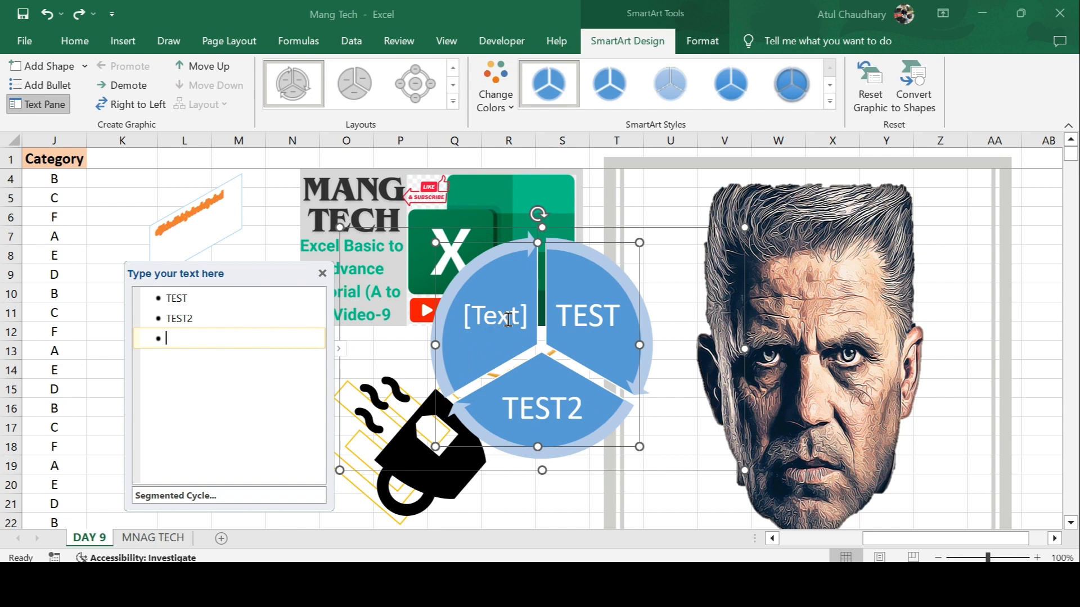
{"action": "type", "text": "TEST"}
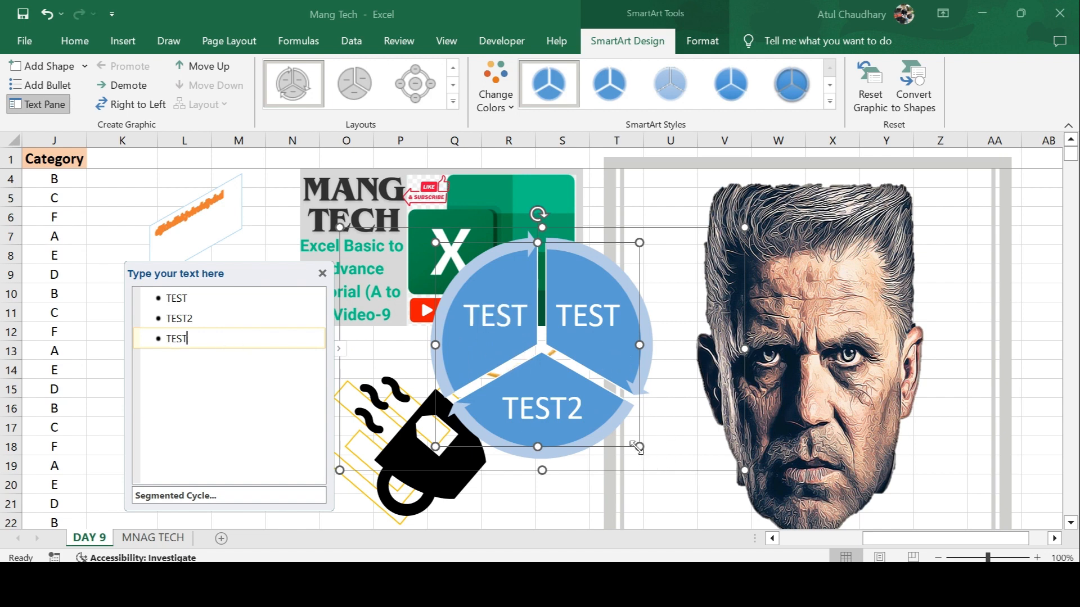
Delete the first TEST segment and the TEST2 segment from the cycle graphic.
{"action": "left_click", "coordinate": [589, 344]}
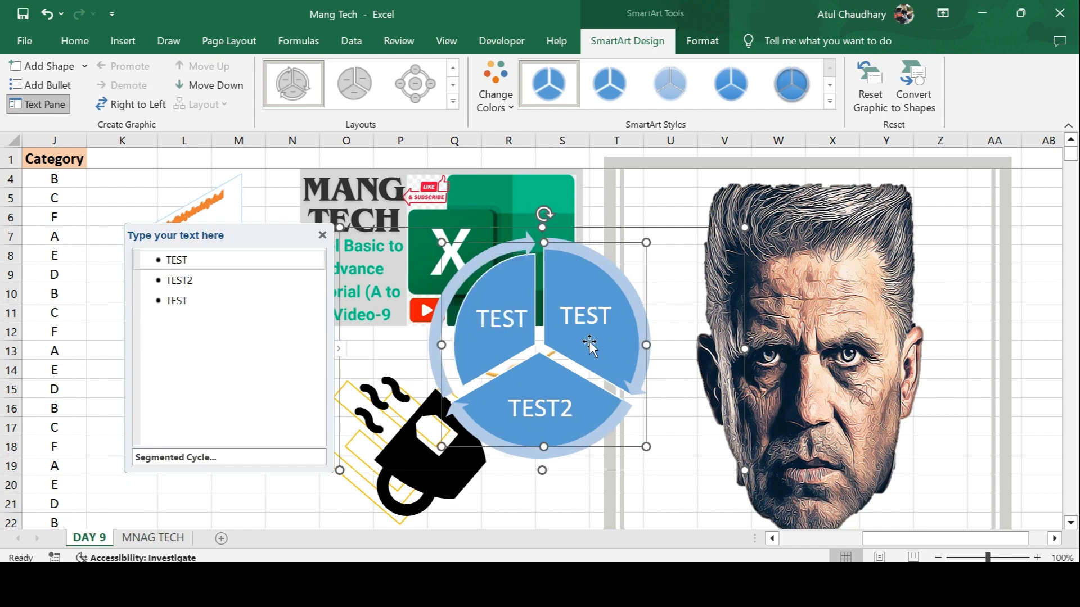
{"action": "key", "text": "Delete"}
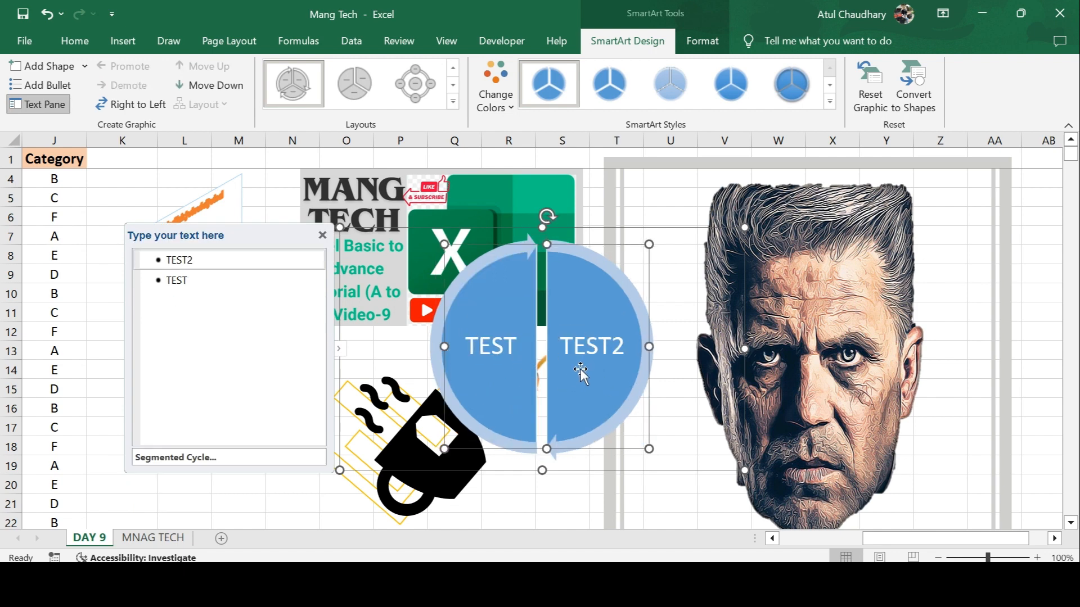
{"action": "left_click", "coordinate": [583, 369]}
{"action": "key", "text": "Delete"}
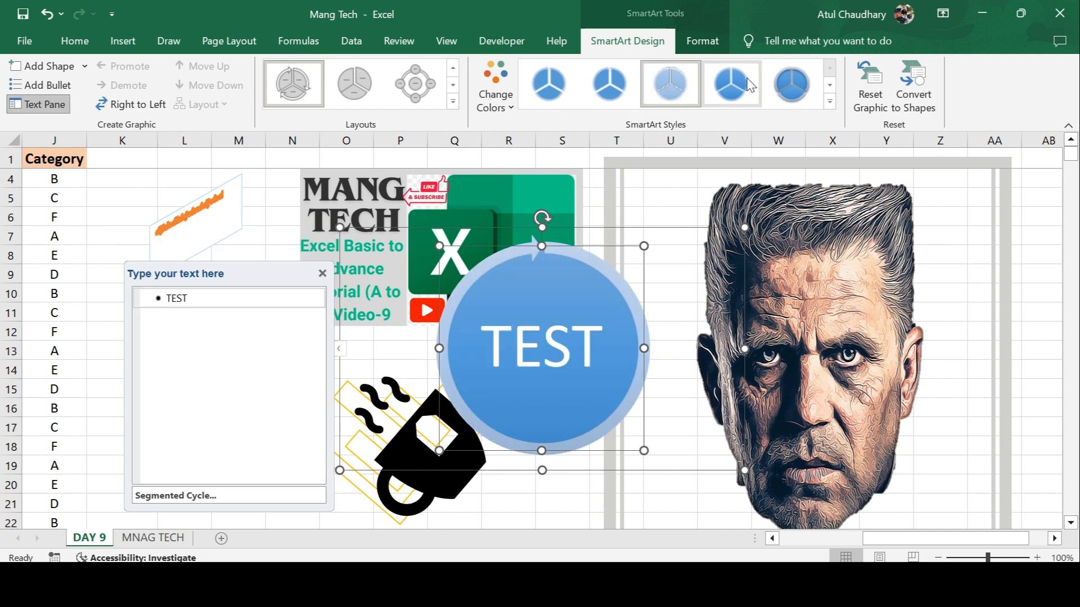
Try the Best Match SmartArt styles on the cycle graphic and apply the last 3-D style, the tilted thick disc.
{"action": "left_click", "coordinate": [731, 90]}
{"action": "left_click", "coordinate": [798, 95]}
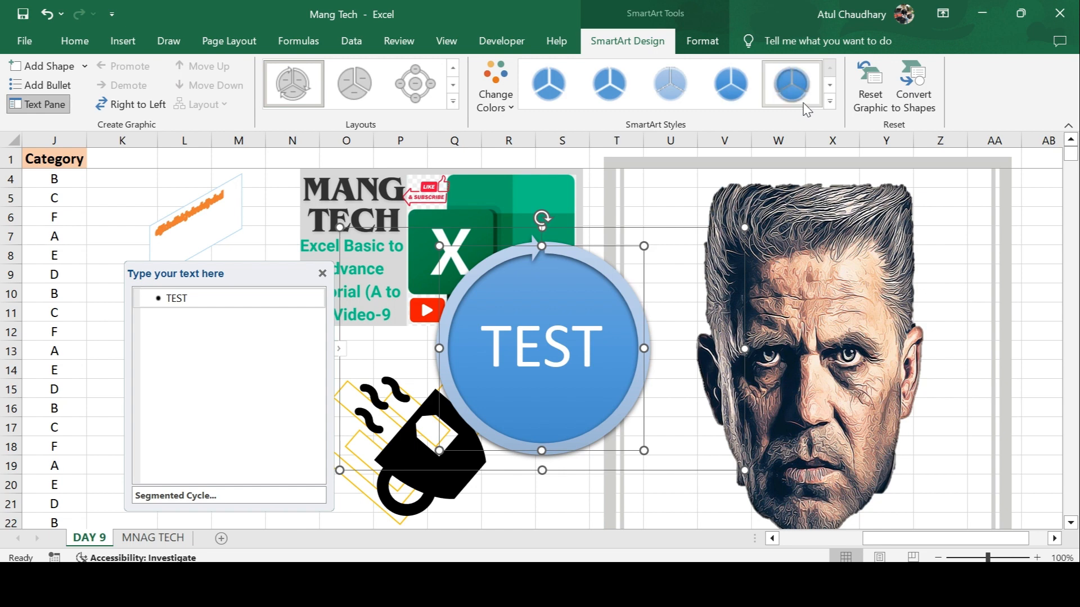
{"action": "left_click", "coordinate": [829, 102]}
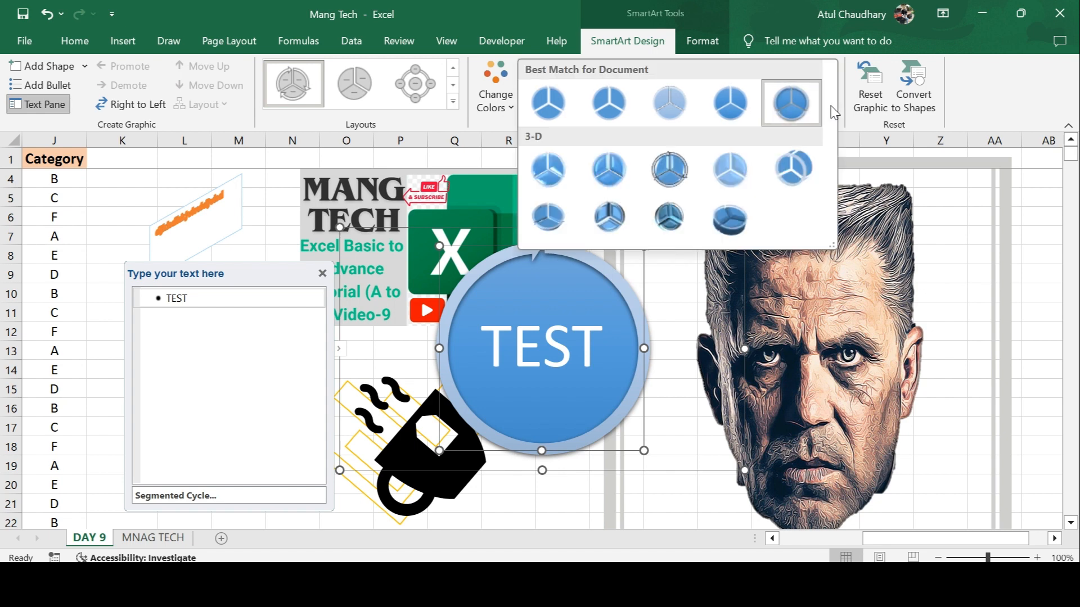
{"action": "left_click", "coordinate": [731, 208]}
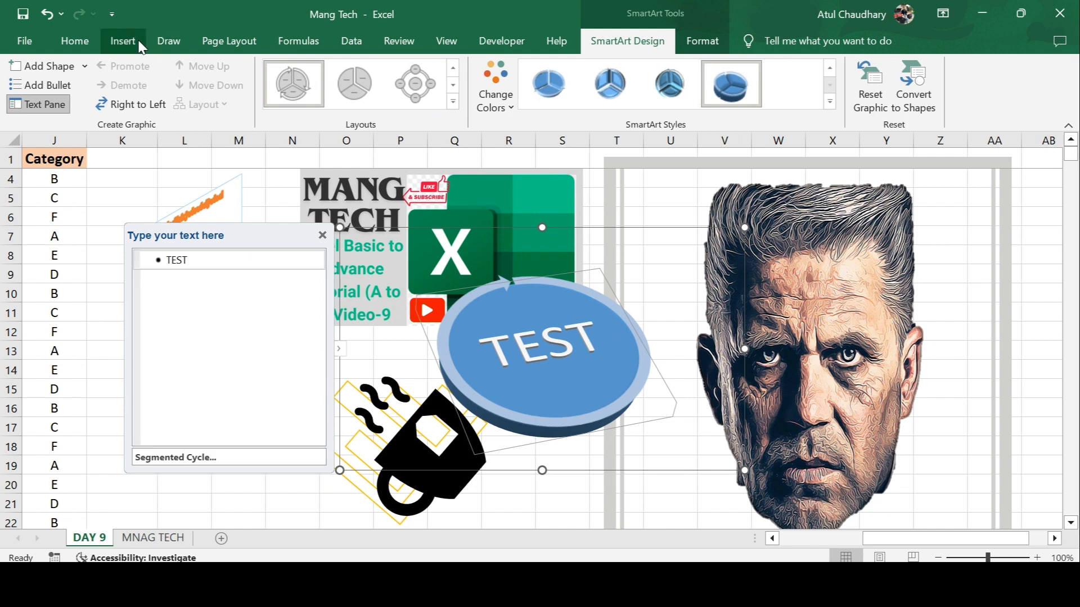
Insert a screen clipping of the Mang Tech image from the open photo viewer window.
{"action": "left_click", "coordinate": [168, 48]}
{"action": "left_click", "coordinate": [122, 42]}
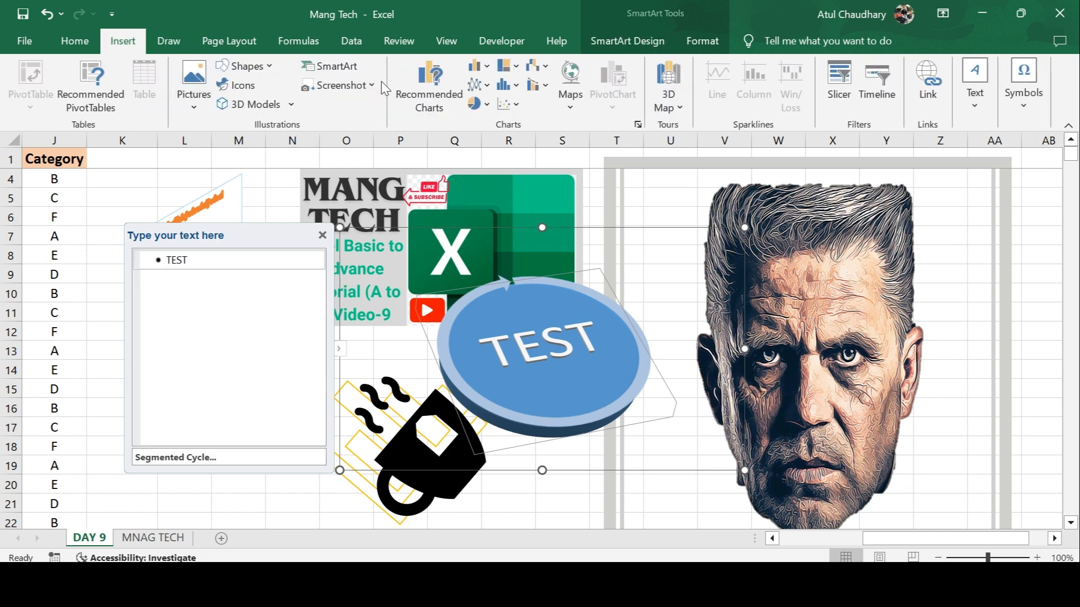
{"action": "left_click", "coordinate": [369, 85]}
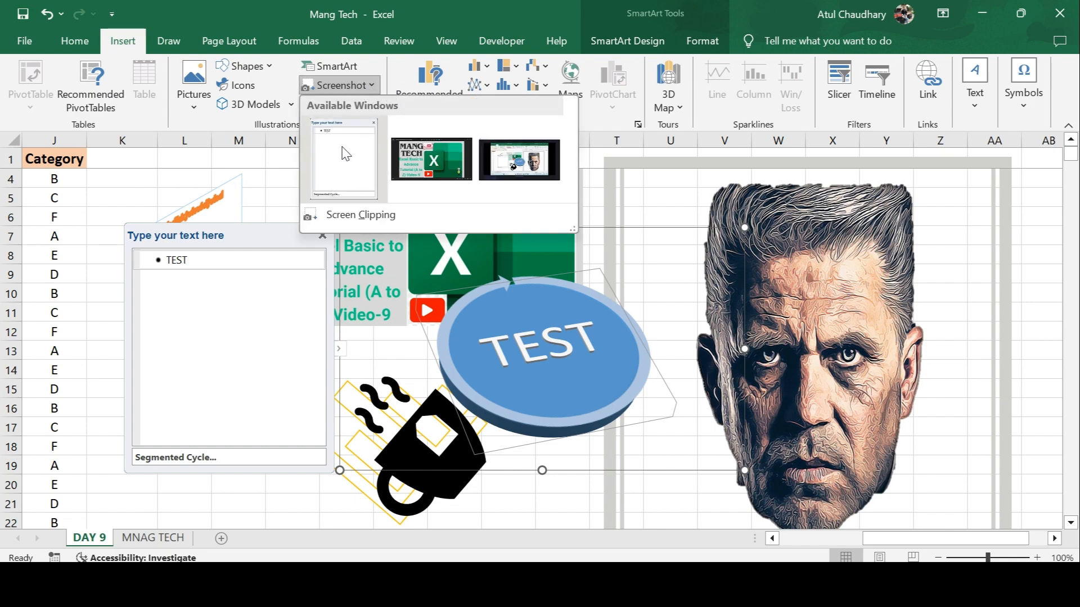
{"action": "left_click", "coordinate": [348, 224]}
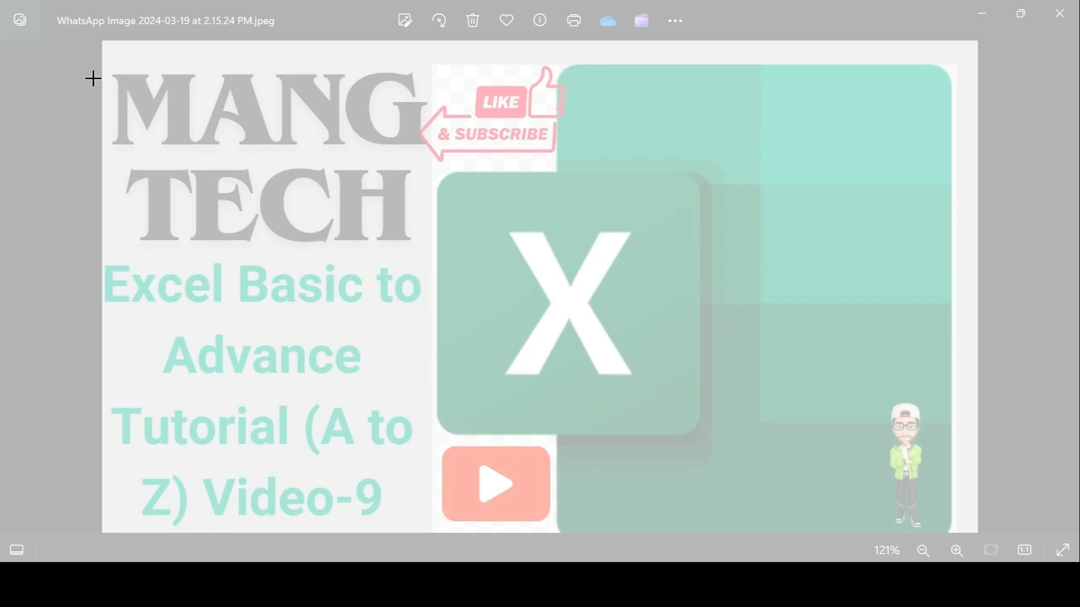
{"action": "left_click_drag", "start_coordinate": [93, 78], "coordinate": [1050, 489]}
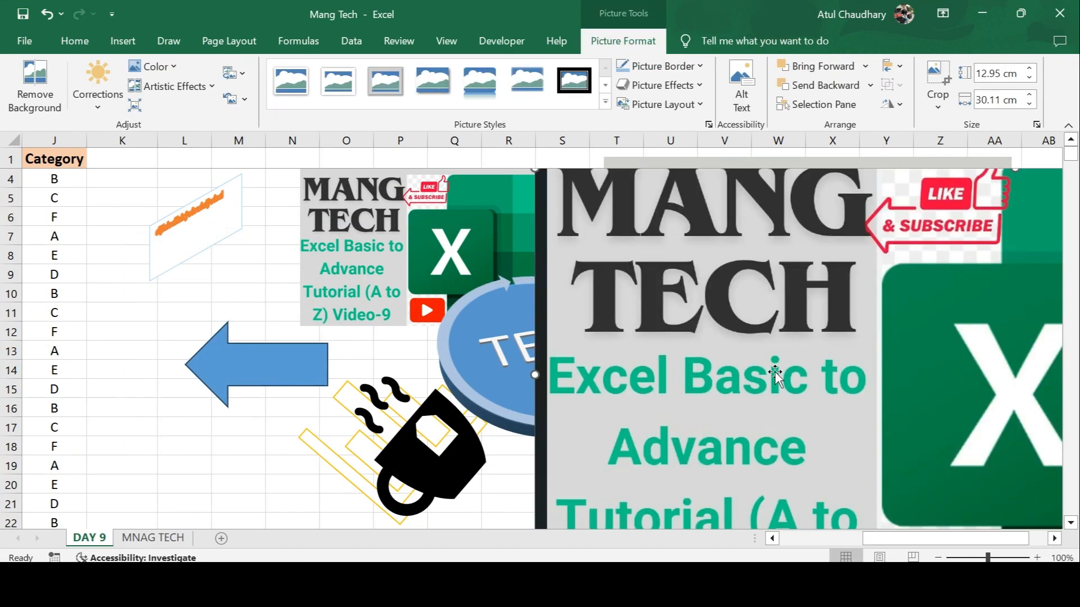
Shrink the screen clipping to 9.88 cm high and 22.97 cm wide, move it over the illustrations and delete it.
{"action": "left_click_drag", "start_coordinate": [917, 246], "coordinate": [511, 340]}
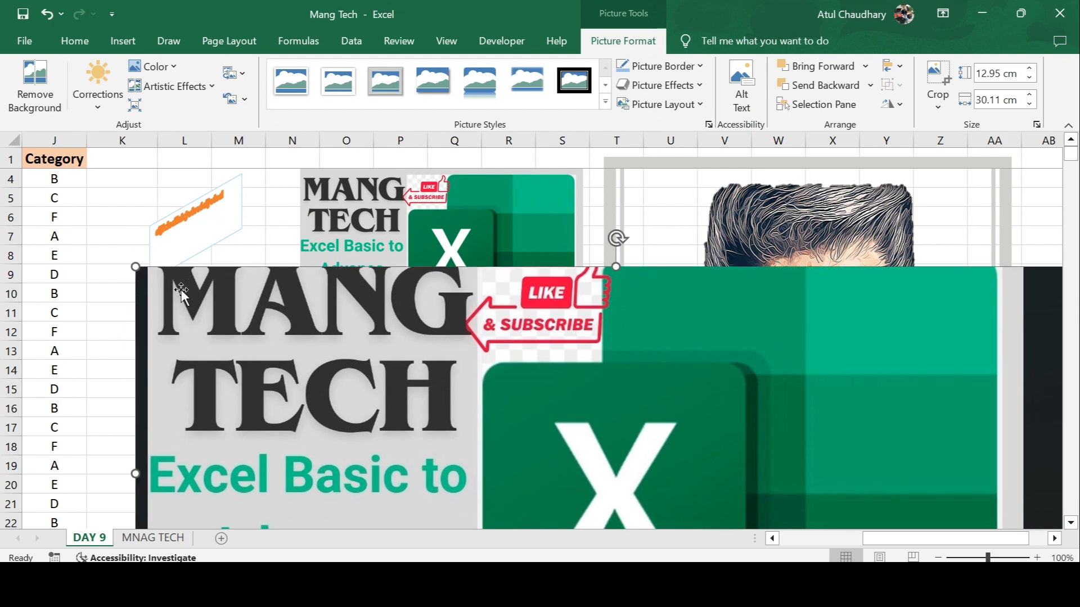
{"action": "left_click_drag", "start_coordinate": [135, 266], "coordinate": [362, 364]}
{"action": "left_click_drag", "start_coordinate": [601, 476], "coordinate": [345, 285]}
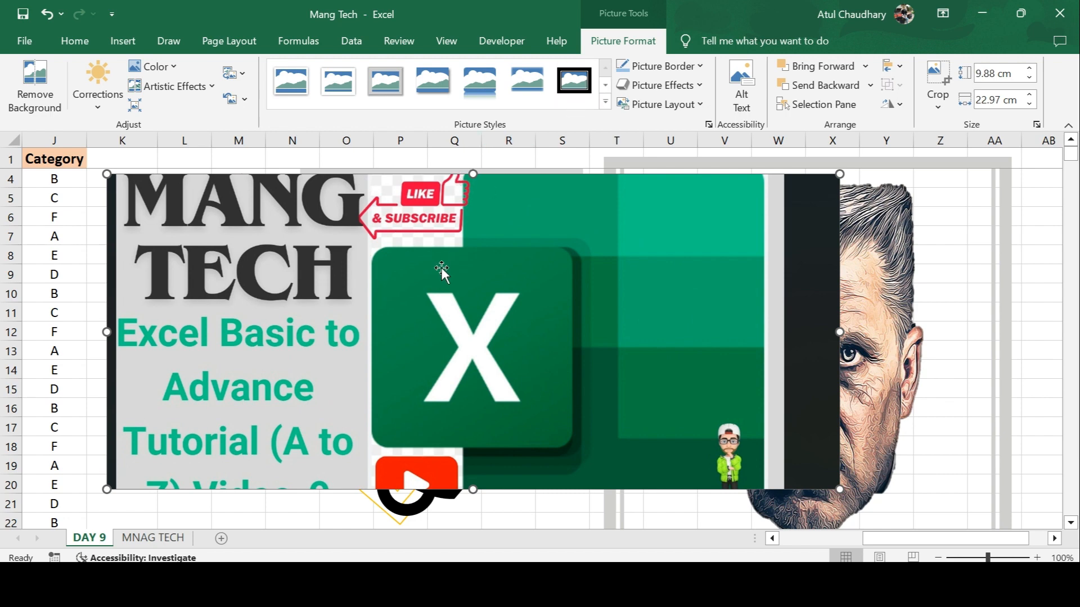
{"action": "key", "text": "Delete"}
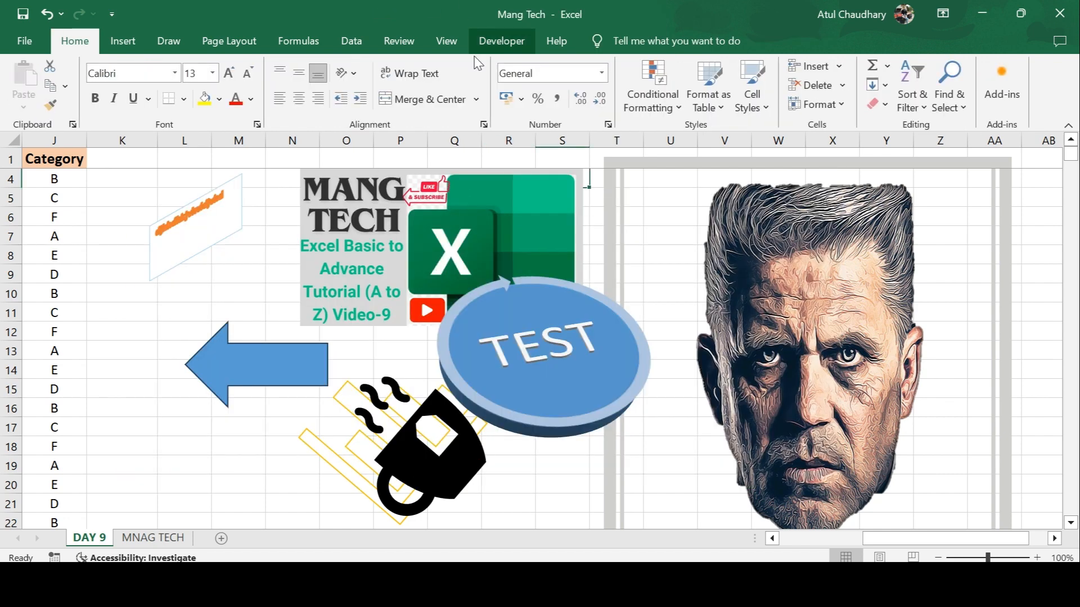
Enter the header Sales in cell E1 of the data table.
{"action": "left_click", "coordinate": [121, 39]}
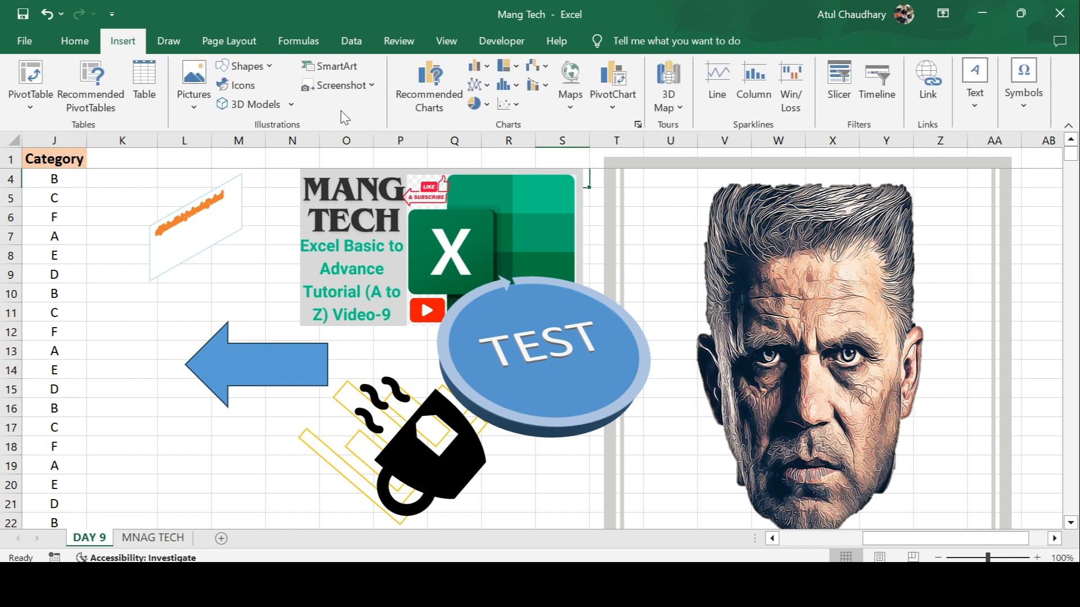
{"action": "left_click", "coordinate": [190, 308]}
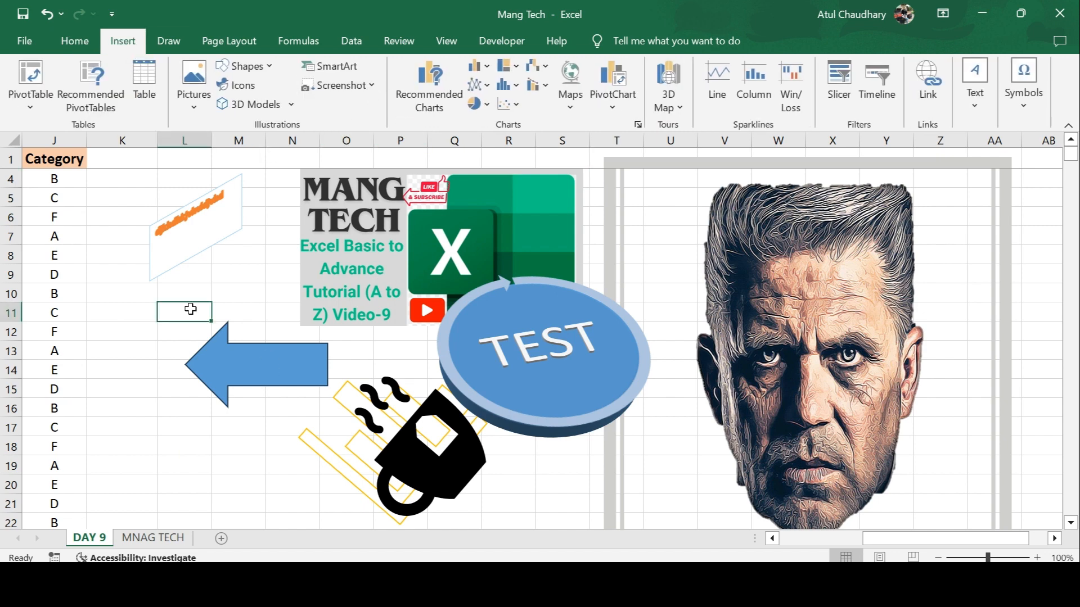
{"action": "key", "text": "Left"}
{"action": "key", "text": "Left"}
{"action": "key", "text": "Left"}
{"action": "key", "text": "Left"}
{"action": "key", "text": "Left"}
{"action": "key", "text": "Left"}
{"action": "key", "text": "Left"}
{"action": "key", "text": "Left"}
{"action": "key", "text": "Left"}
{"action": "key", "text": "Left"}
{"action": "key", "text": "Left"}
{"action": "key", "text": "Up"}
{"action": "key", "text": "Up"}
{"action": "key", "text": "Up"}
{"action": "key", "text": "Up"}
{"action": "key", "text": "Up"}
{"action": "key", "text": "Up"}
{"action": "key", "text": "Up"}
{"action": "key", "text": "Up"}
{"action": "key", "text": "Up"}
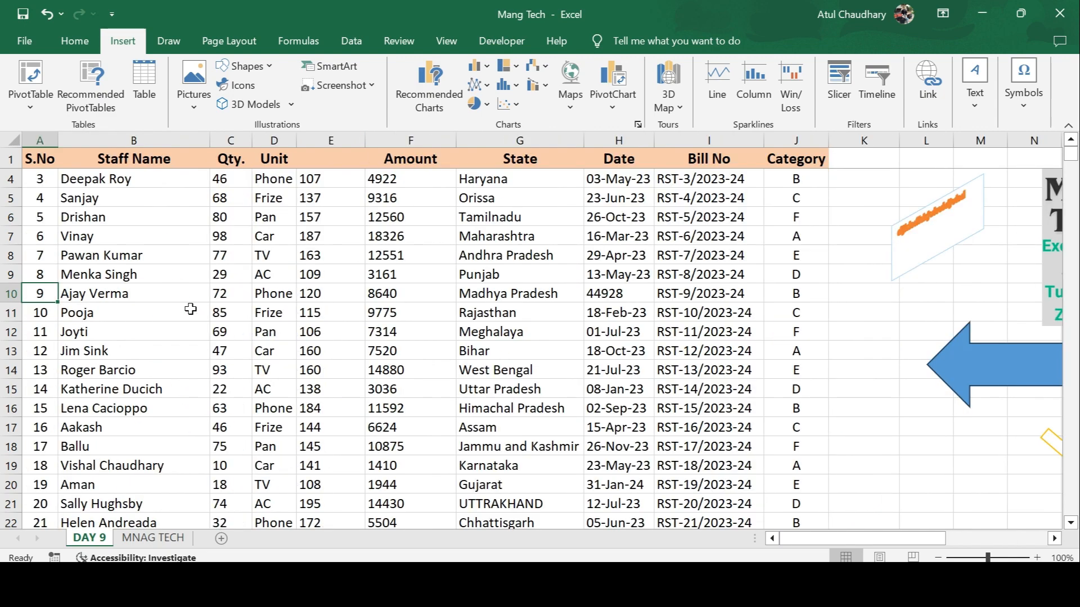
{"action": "key", "text": "Right"}
{"action": "key", "text": "Up"}
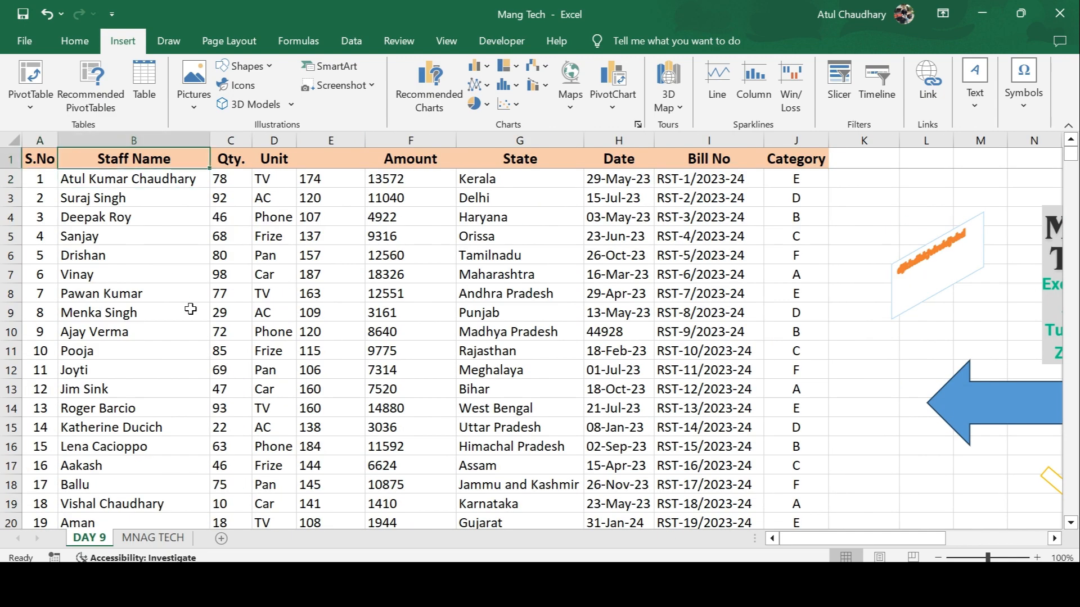
{"action": "key", "text": "Right"}
{"action": "key", "text": "Right"}
{"action": "key", "text": "Right"}
{"action": "key", "text": "Right"}
{"action": "key", "text": "Right"}
{"action": "key", "text": "Right"}
{"action": "key", "text": "Right"}
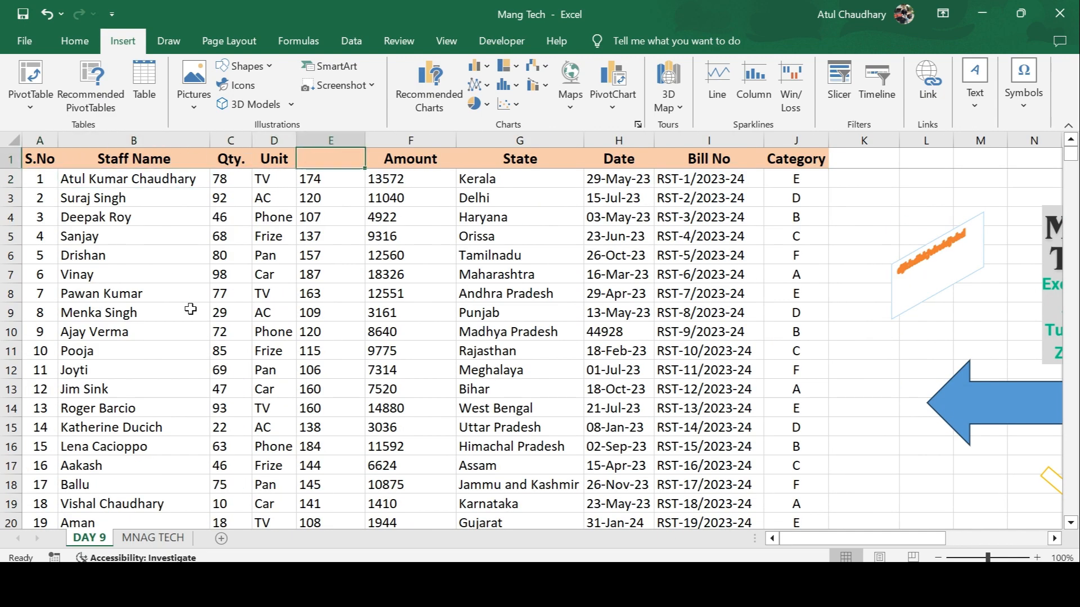
{"action": "key", "text": "Left"}
{"action": "key", "text": "Left"}
{"action": "key", "text": "Left"}
{"action": "key", "text": "Left"}
{"action": "type", "text": "Sales"}
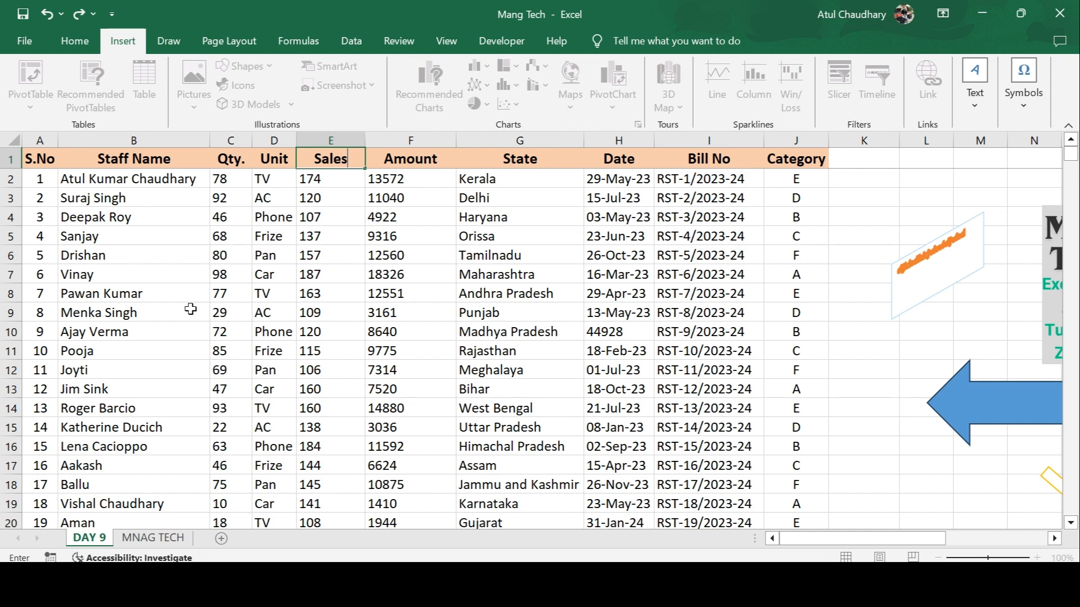
{"action": "key", "text": "Return"}
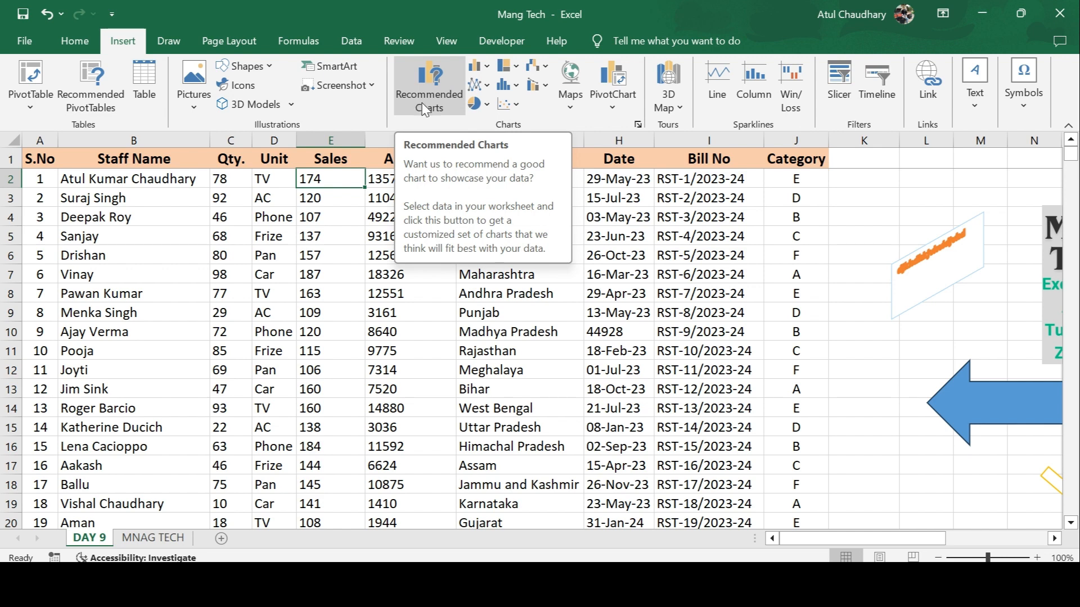
Check the recommended charts with only one cell of the Date column selected.
{"action": "left_click", "coordinate": [627, 250]}
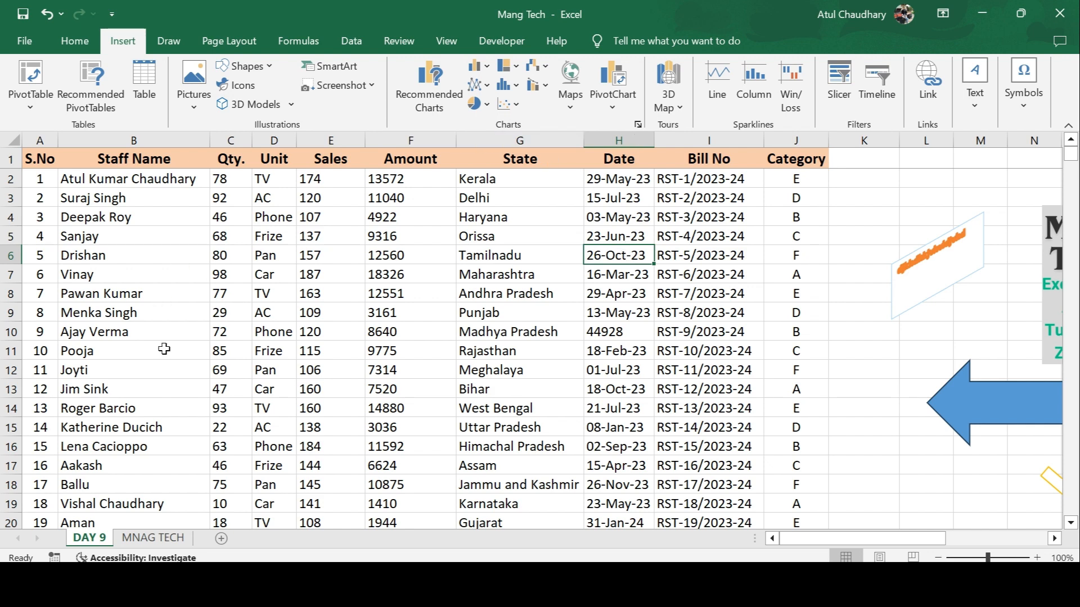
{"action": "left_click", "coordinate": [446, 95]}
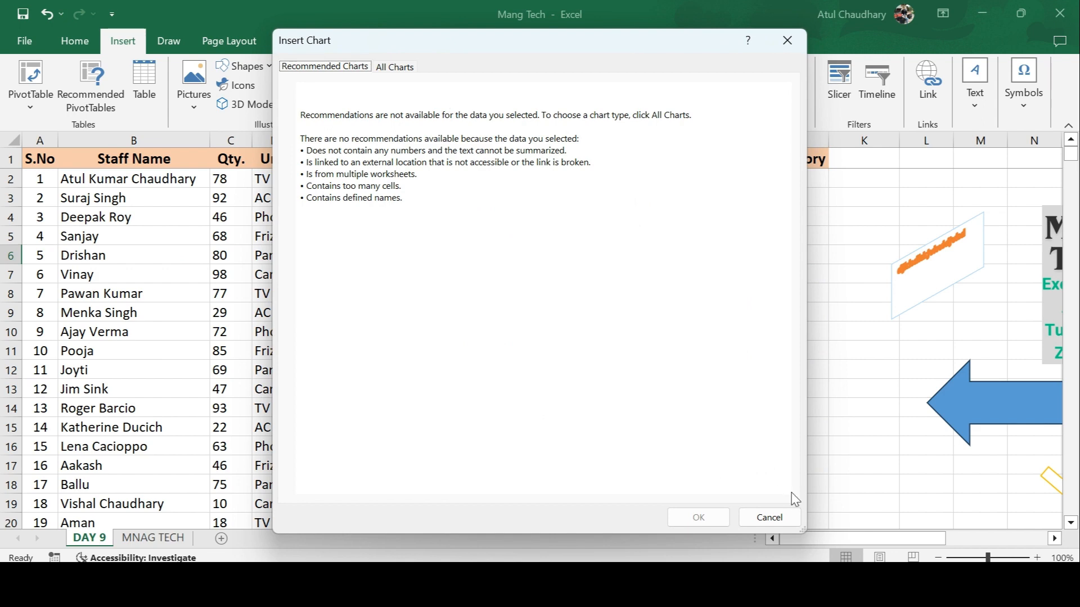
{"action": "key", "text": "Escape"}
Preview the Line, Bar and Map chart types for the entire data table and close the chart dialog without inserting one.
{"action": "key", "text": "ctrl+Home"}
{"action": "key", "text": "ctrl+shift+Down"}
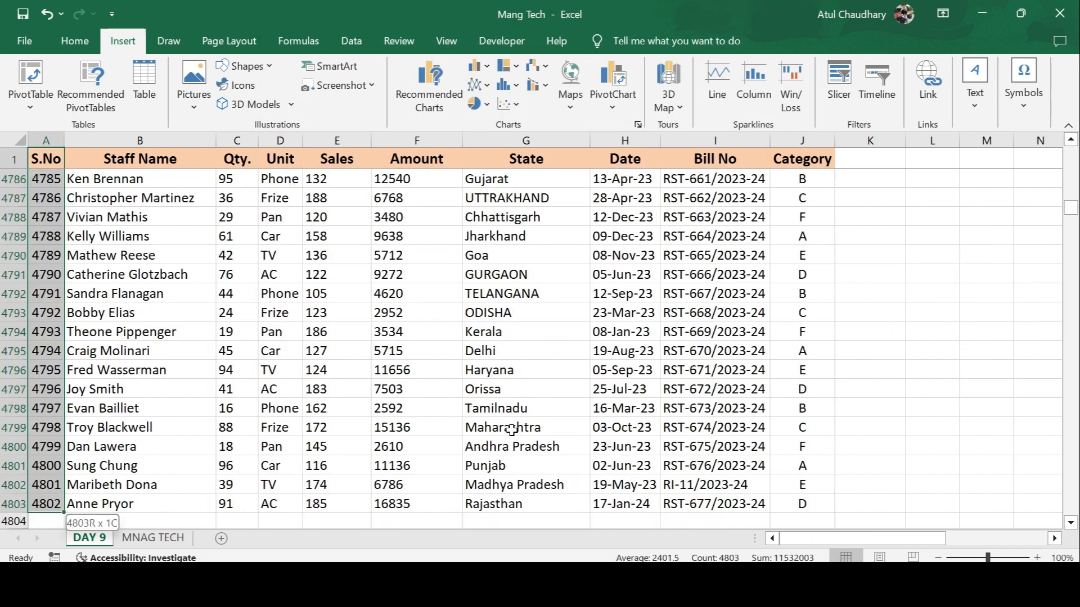
{"action": "key", "text": "ctrl+shift+Right"}
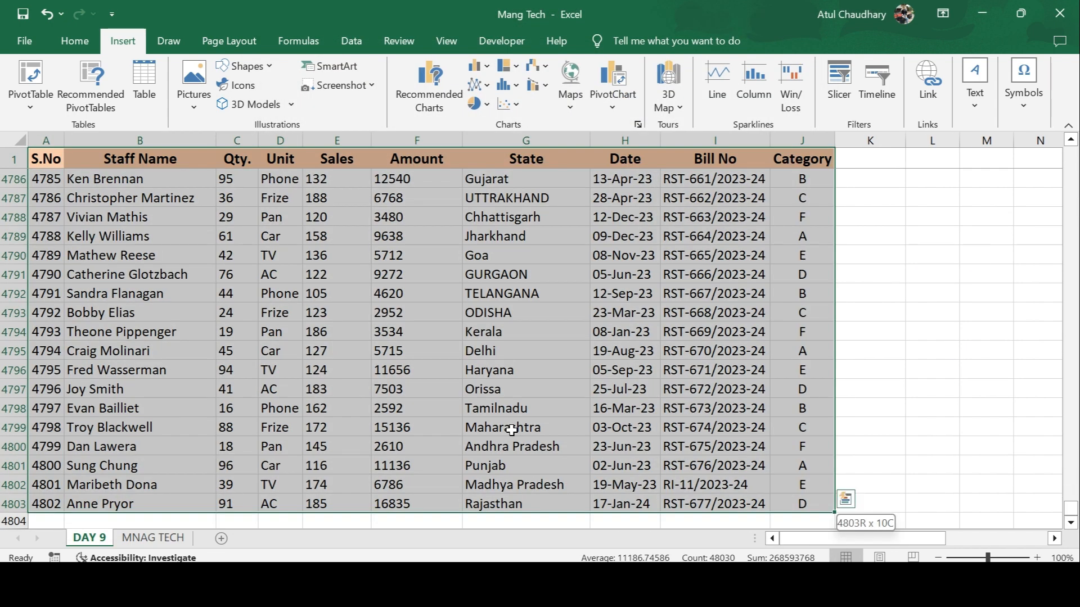
{"action": "left_click", "coordinate": [432, 104]}
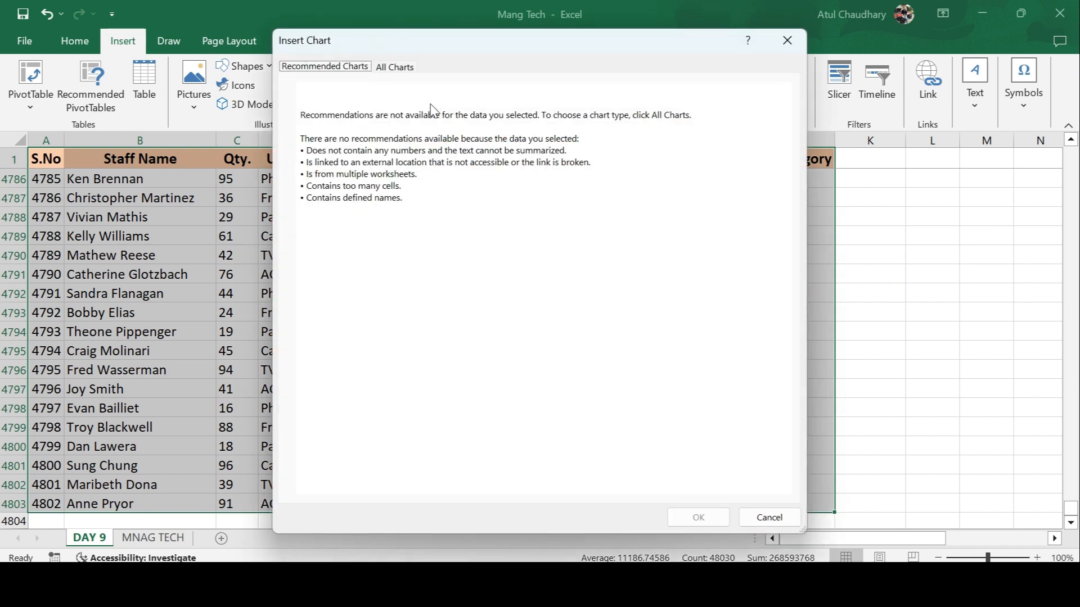
{"action": "left_click", "coordinate": [395, 67]}
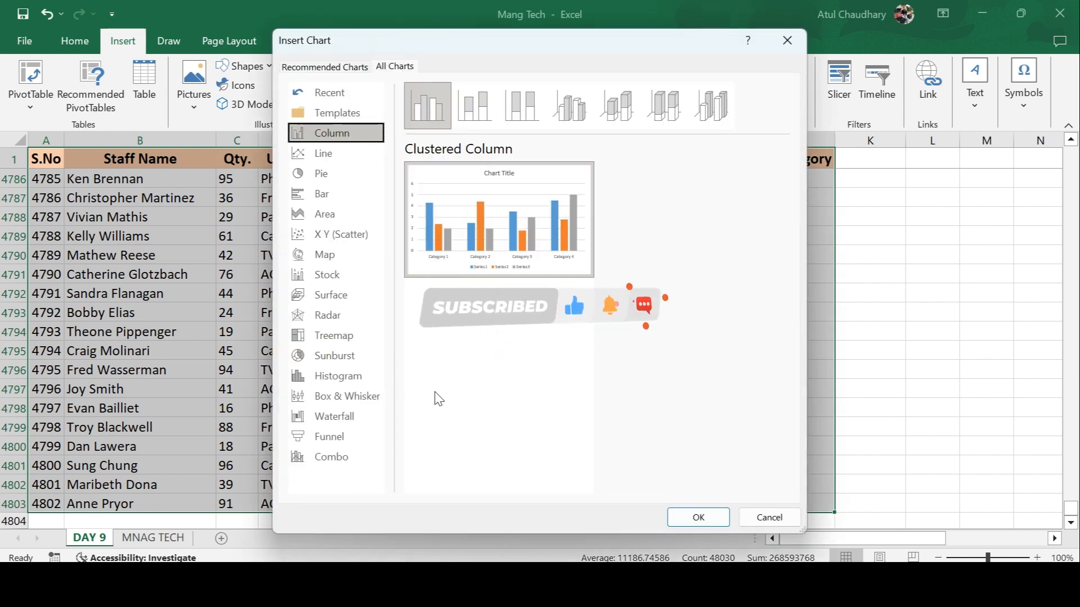
{"action": "left_click", "coordinate": [325, 153]}
{"action": "left_click", "coordinate": [331, 192]}
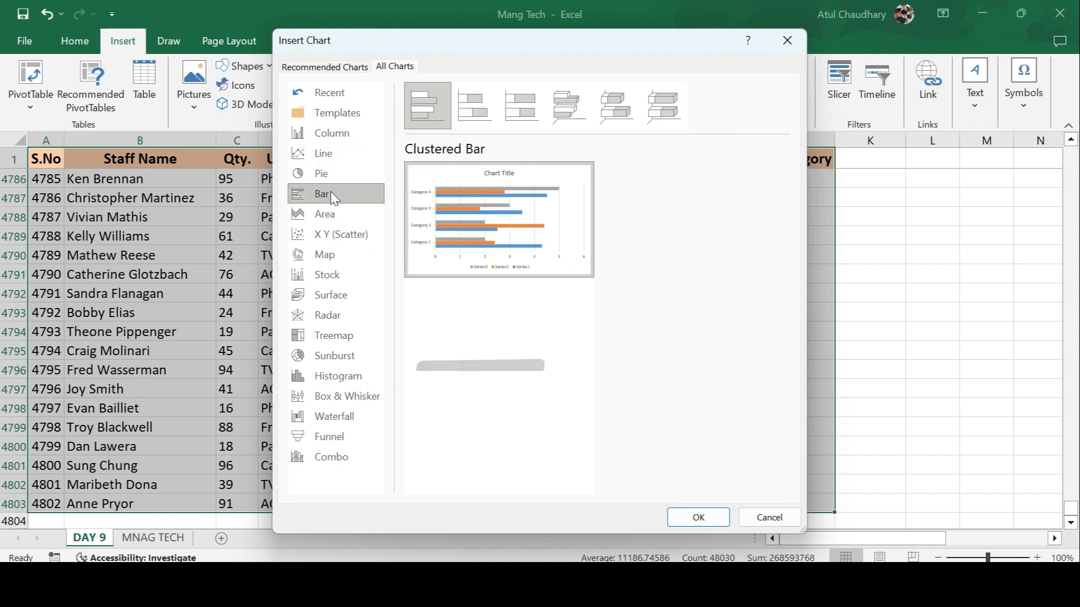
{"action": "left_click", "coordinate": [338, 255]}
{"action": "mouse_move", "coordinate": [552, 236]}
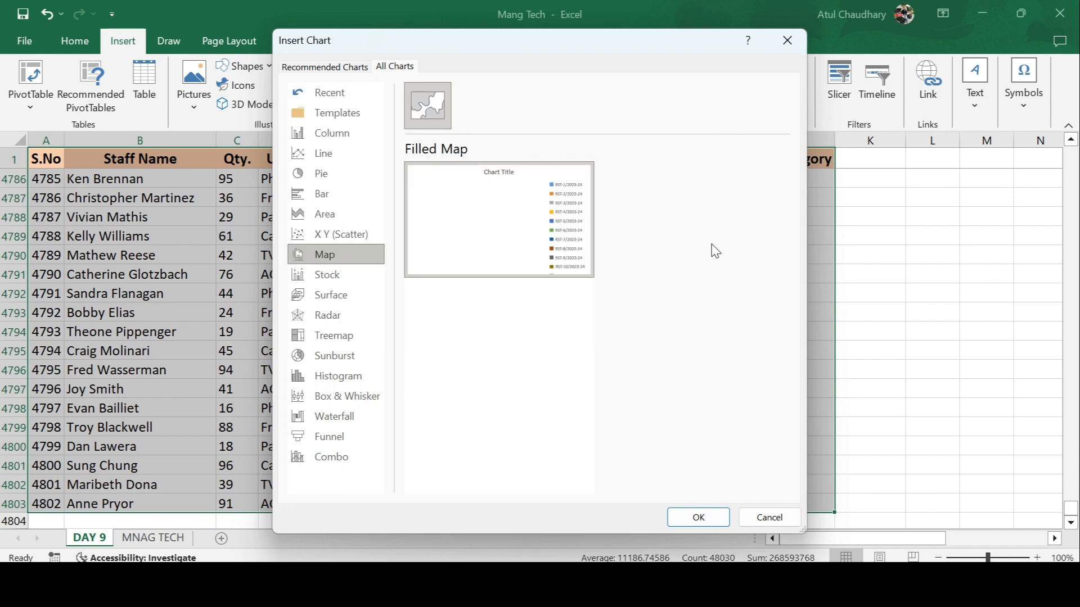
{"action": "key", "text": "Escape"}
Preview the Line, Area, Treemap, Histogram and Waterfall chart types for the State column without inserting a chart.
{"action": "left_click", "coordinate": [620, 193]}
{"action": "key", "text": "ctrl+Up"}
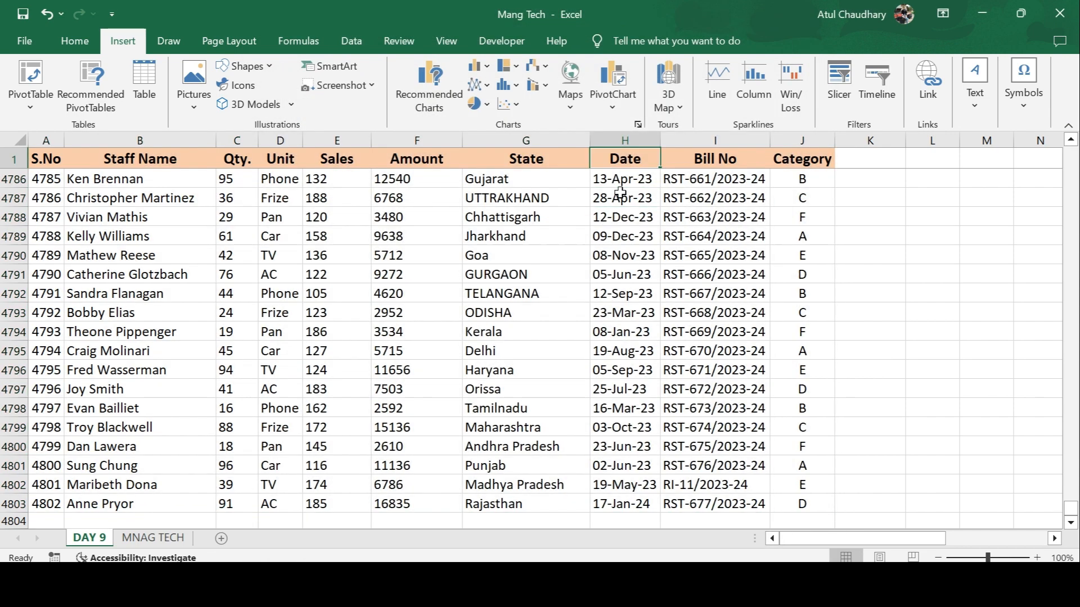
{"action": "key", "text": "Down"}
{"action": "key", "text": "Up"}
{"action": "key", "text": "Left"}
{"action": "key", "text": "shift+Down"}
{"action": "key", "text": "ctrl+shift+Down"}
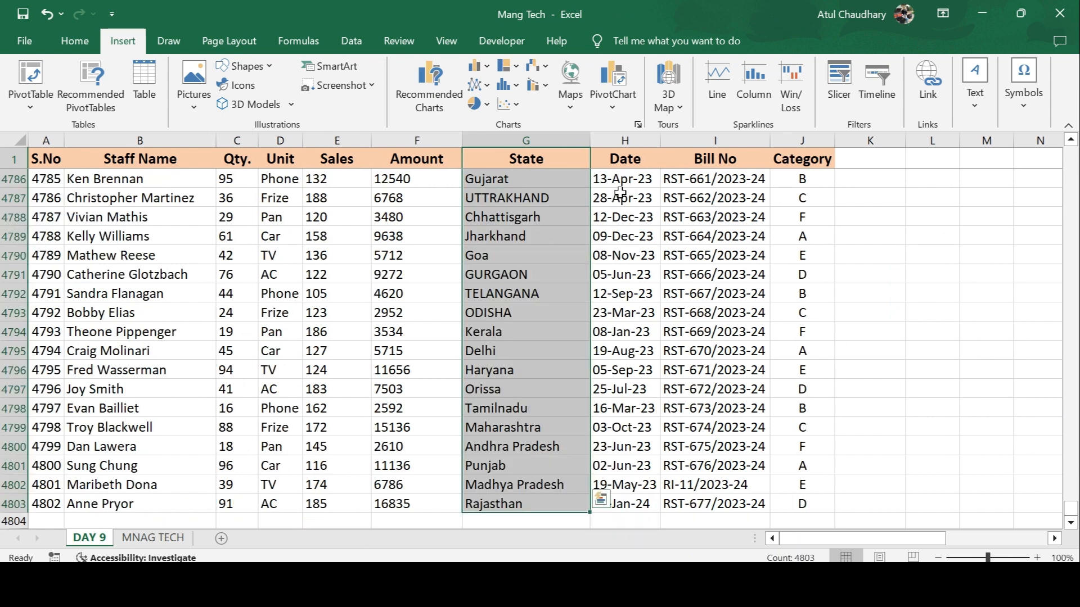
{"action": "left_click", "coordinate": [600, 520]}
{"action": "left_click", "coordinate": [440, 81]}
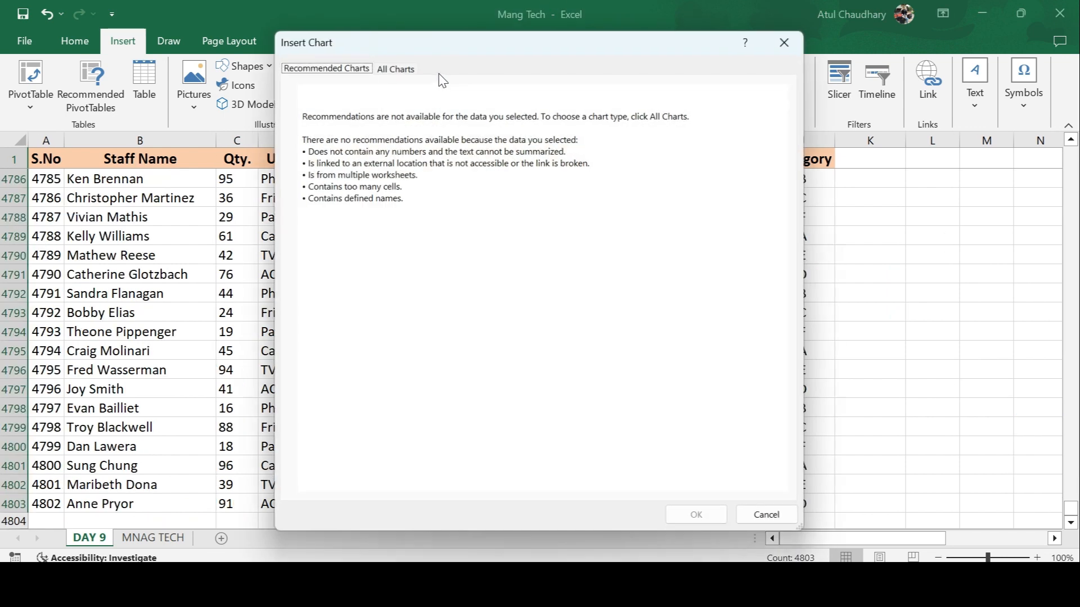
{"action": "left_click", "coordinate": [394, 67]}
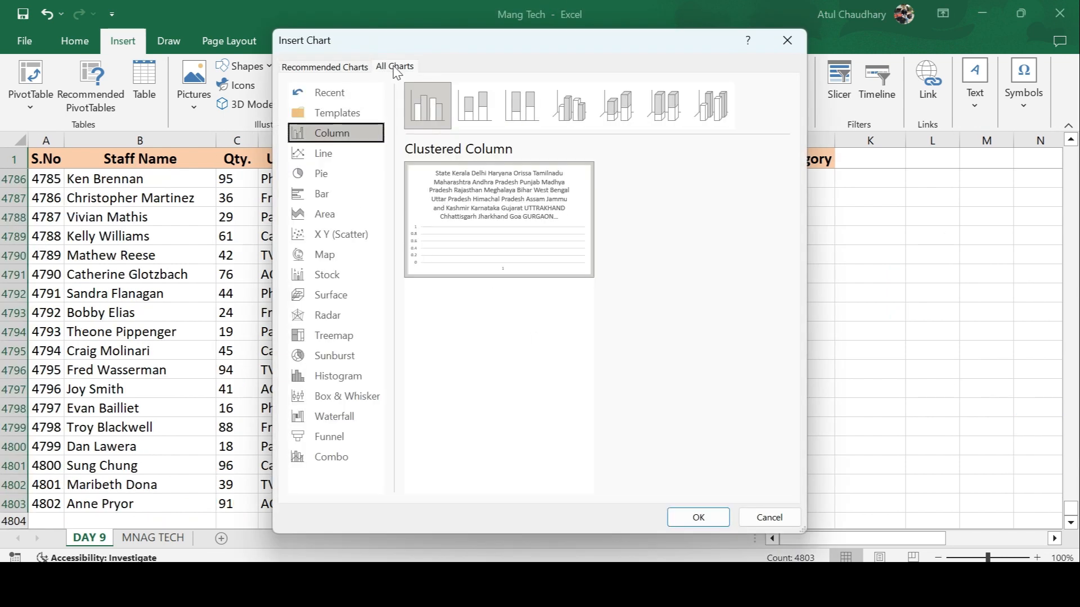
{"action": "left_click", "coordinate": [319, 162]}
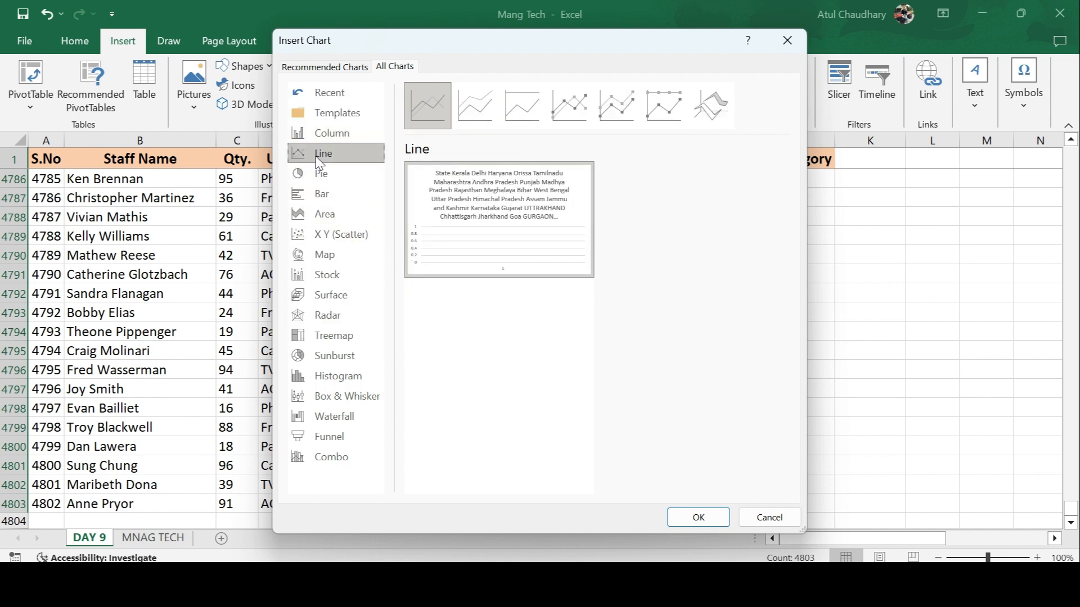
{"action": "left_click", "coordinate": [337, 216]}
{"action": "left_click", "coordinate": [374, 340]}
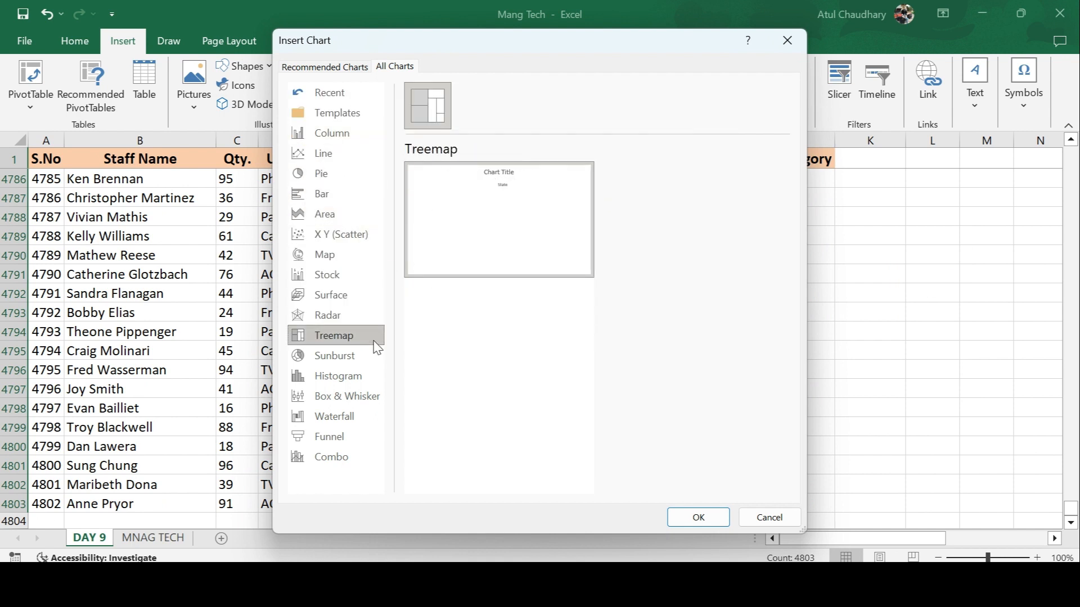
{"action": "left_click", "coordinate": [356, 377]}
{"action": "left_click", "coordinate": [351, 418]}
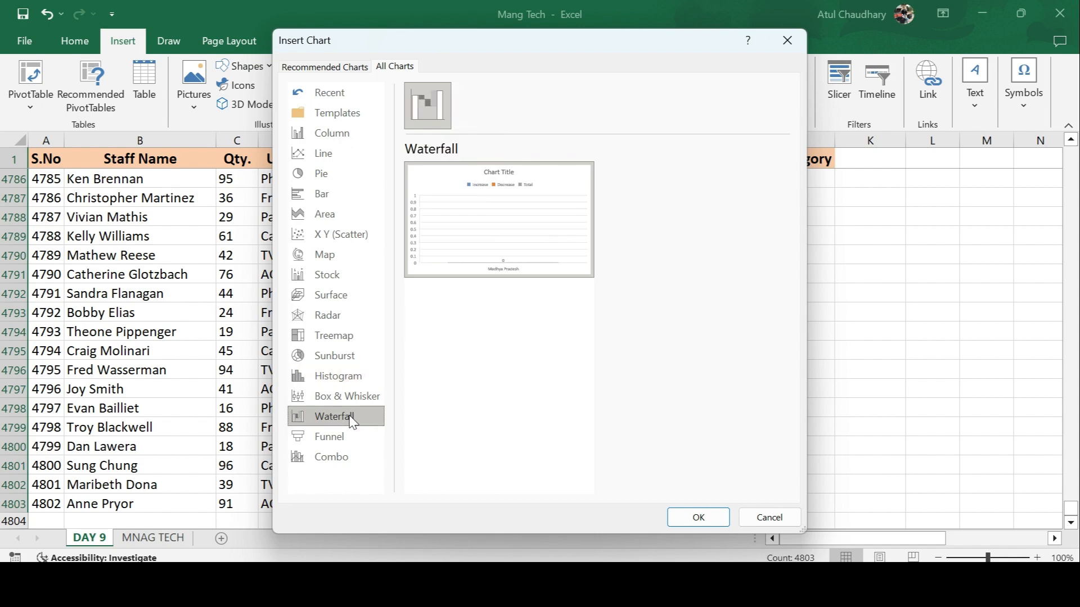
{"action": "left_click", "coordinate": [786, 41]}
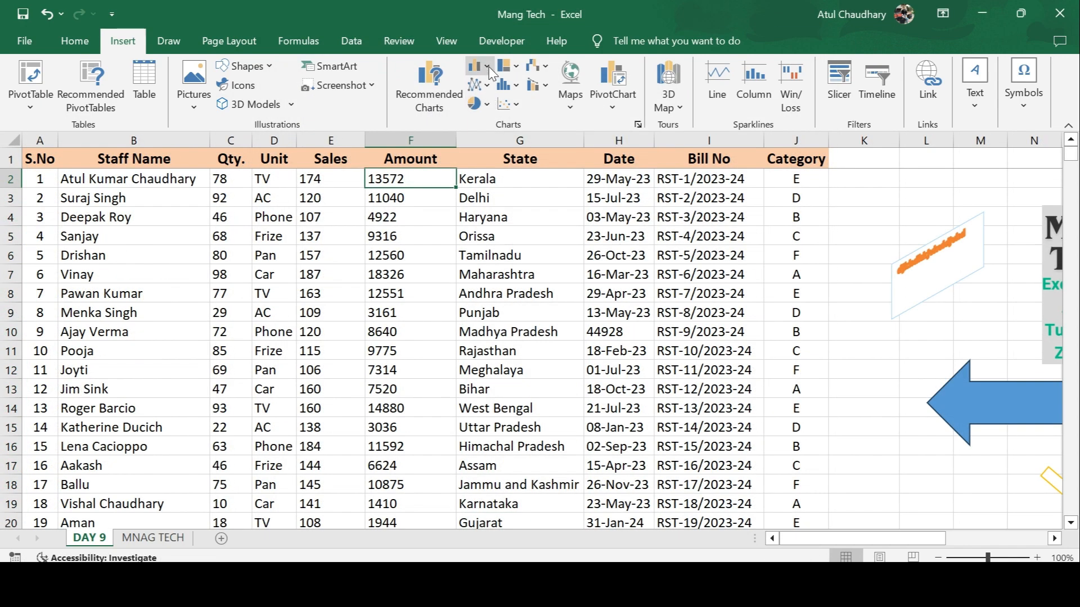
Try a 2-D clustered column chart of the full Staff Name and Qty. columns and undo it.
{"action": "left_click", "coordinate": [391, 243]}
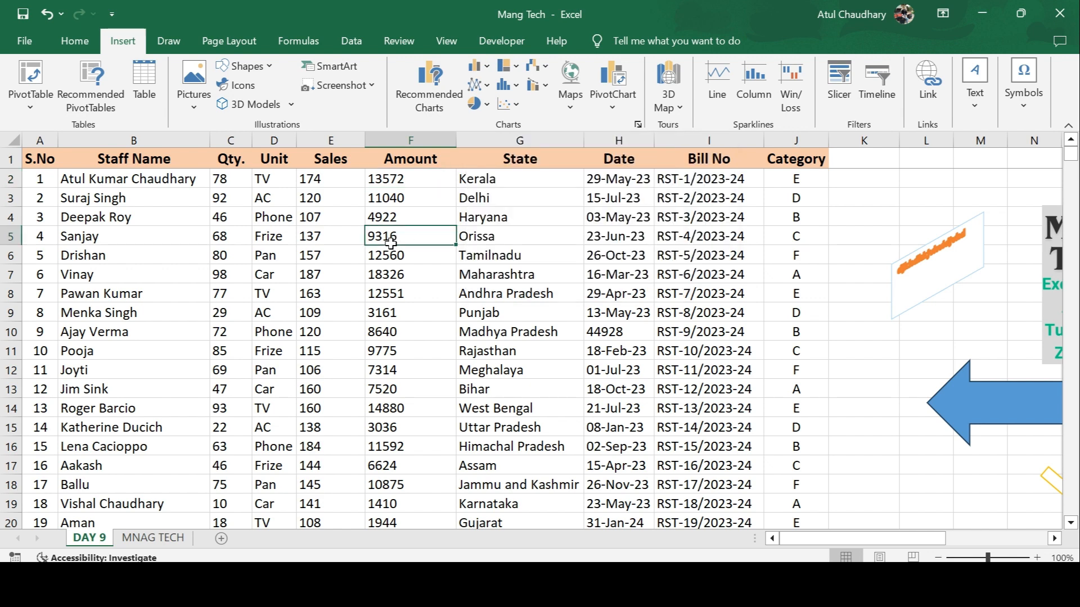
{"action": "key", "text": "ctrl+Up"}
{"action": "key", "text": "ctrl+Left"}
{"action": "key", "text": "Right"}
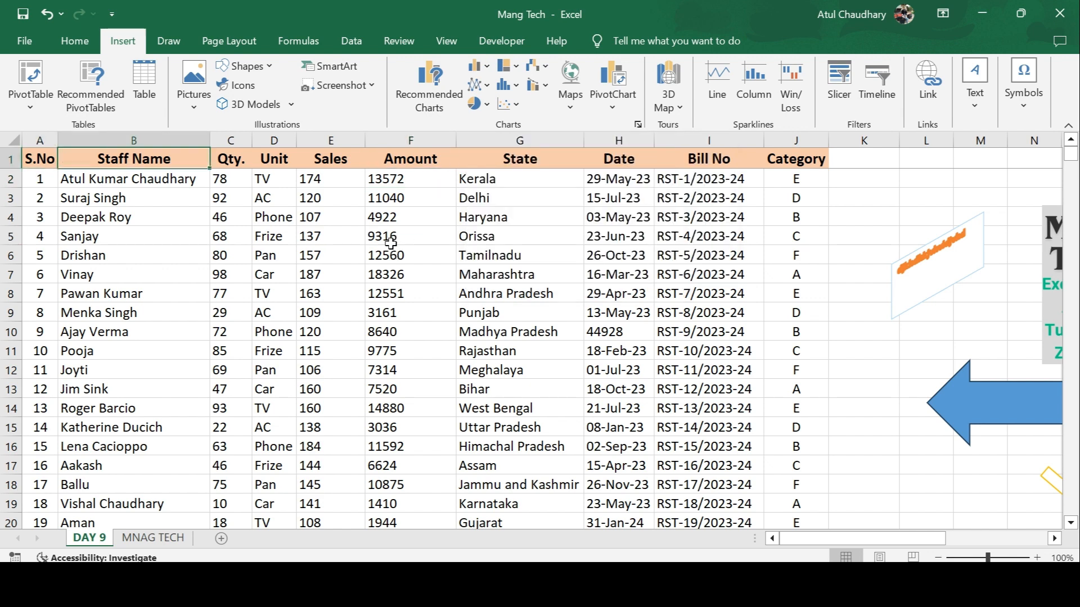
{"action": "key", "text": "ctrl+shift+Down"}
{"action": "key", "text": "shift+Right"}
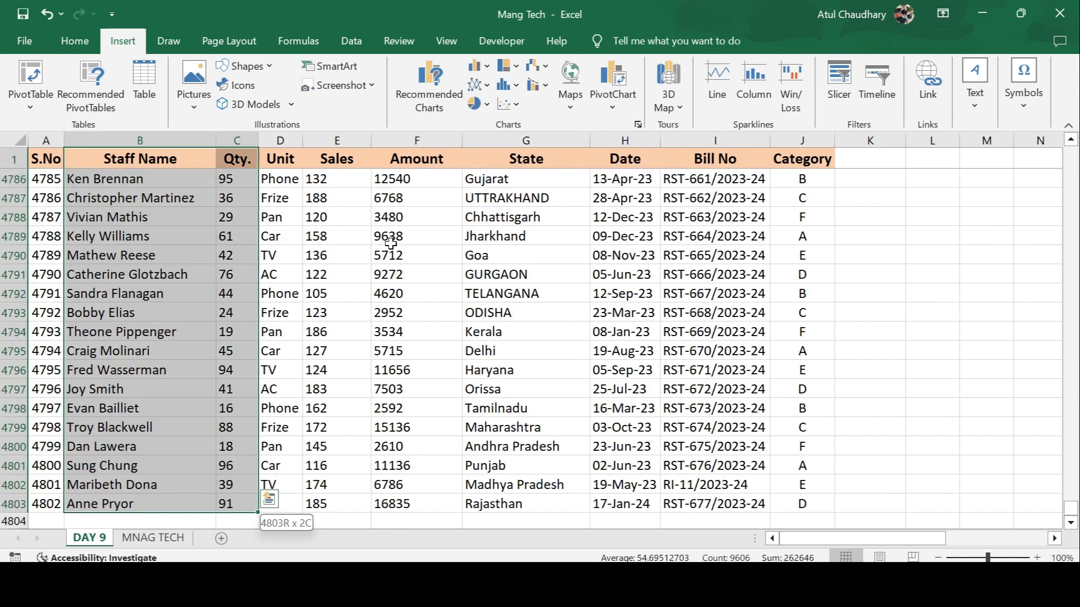
{"action": "left_click", "coordinate": [487, 72]}
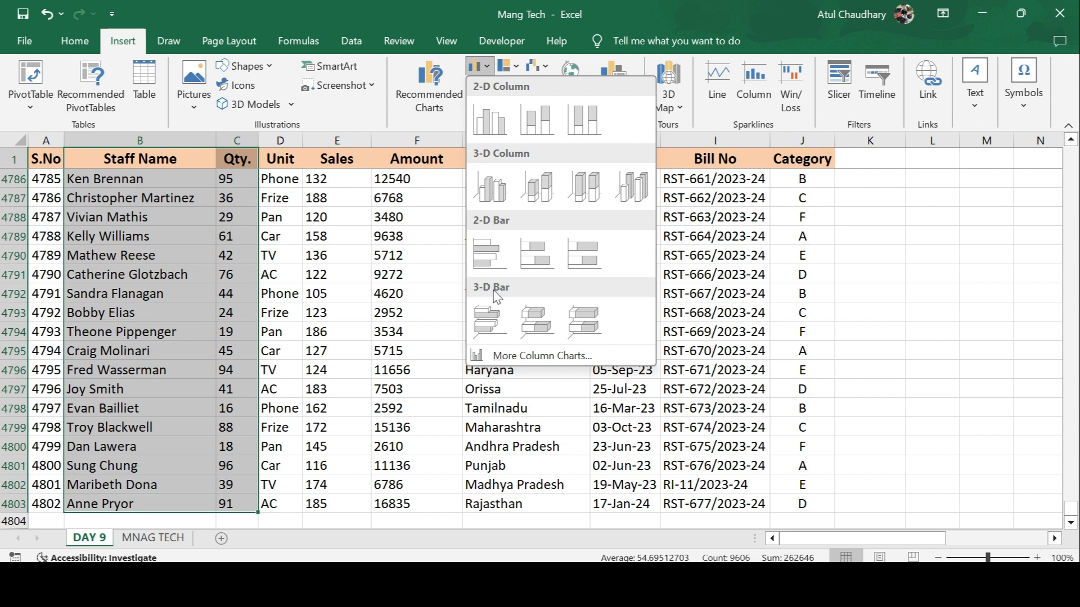
{"action": "left_click", "coordinate": [489, 116]}
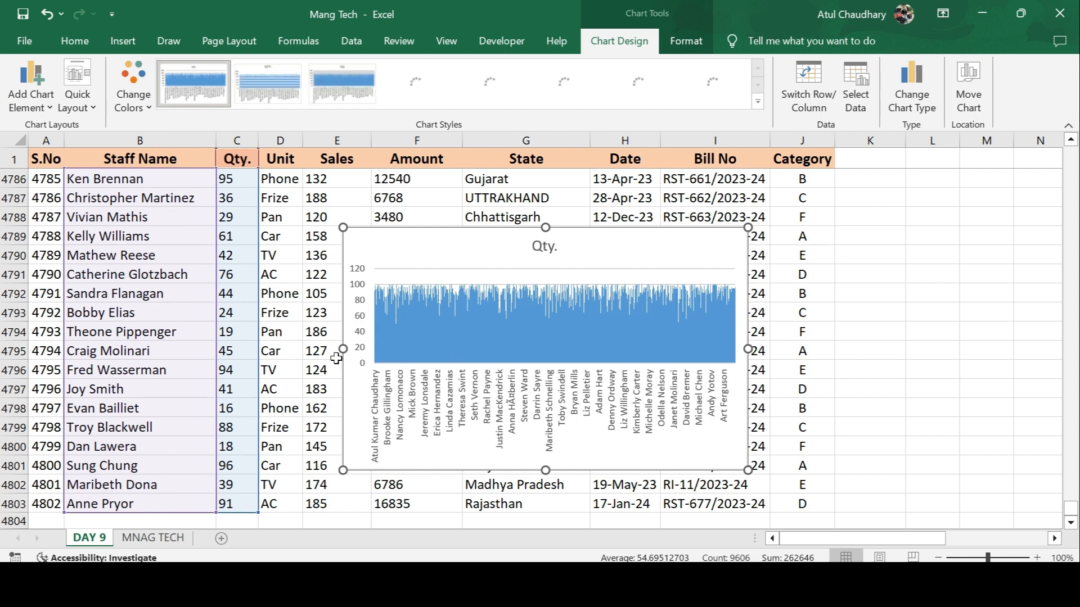
{"action": "key", "text": "ctrl+z"}
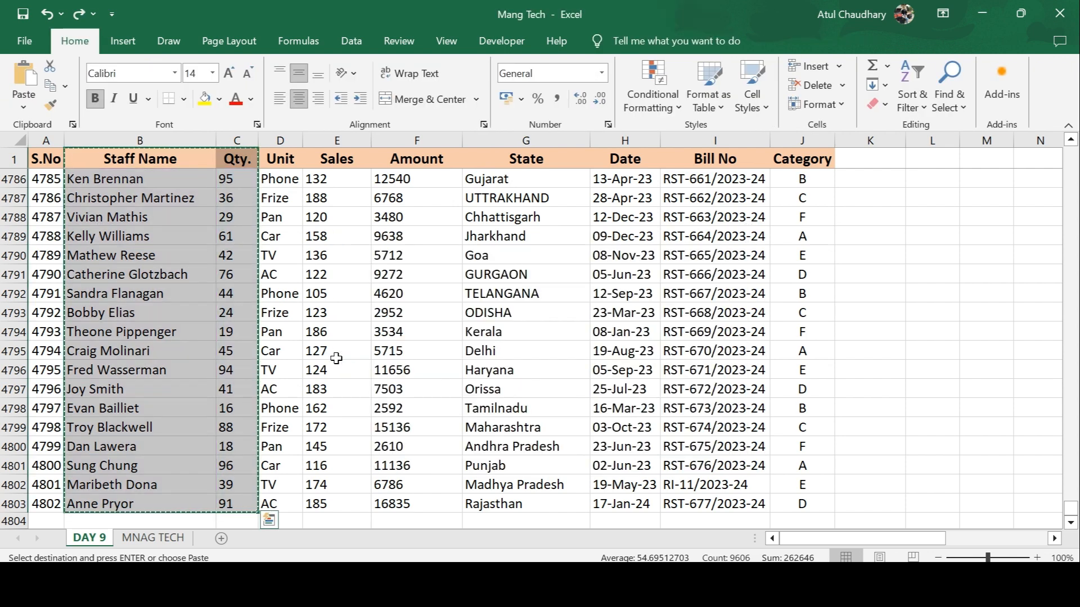
Insert a 2-D clustered column chart from the Staff Name and Qty. data in B1:C12.
{"action": "key", "text": "Down"}
{"action": "key", "text": "Down"}
{"action": "key", "text": "Up"}
{"action": "key", "text": "Up"}
{"action": "key", "text": "shift+Right"}
{"action": "key", "text": "shift+Down"}
{"action": "key", "text": "shift+Down"}
{"action": "key", "text": "shift+Down"}
{"action": "key", "text": "shift+Down"}
{"action": "key", "text": "shift+Down"}
{"action": "key", "text": "shift+Down"}
{"action": "key", "text": "shift+Down"}
{"action": "key", "text": "shift+Down"}
{"action": "key", "text": "shift+Down"}
{"action": "key", "text": "shift+Down"}
{"action": "key", "text": "shift+Down"}
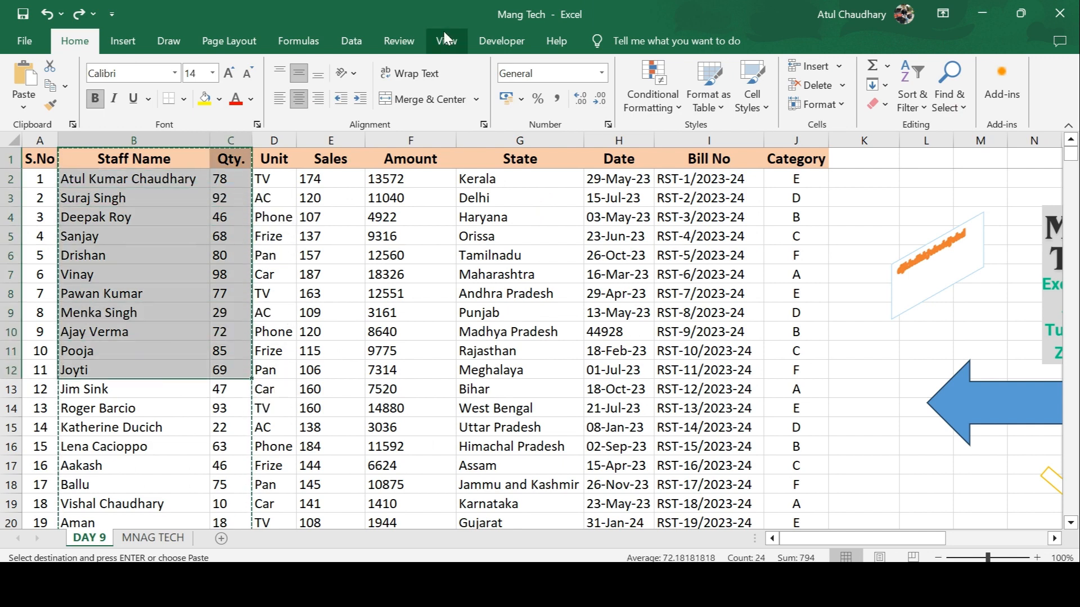
{"action": "left_click", "coordinate": [123, 41]}
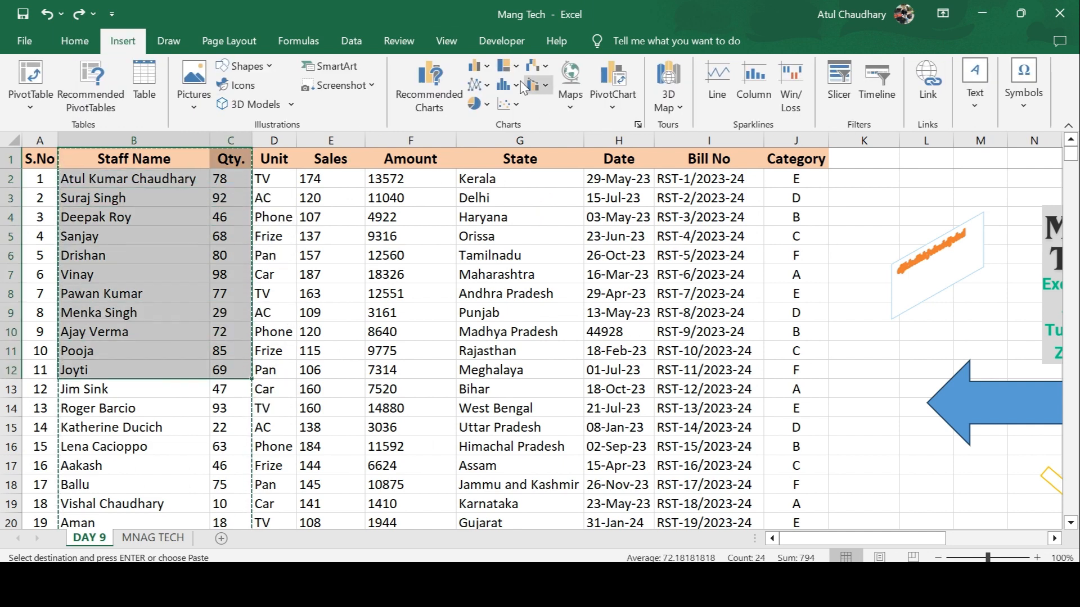
{"action": "left_click", "coordinate": [484, 67]}
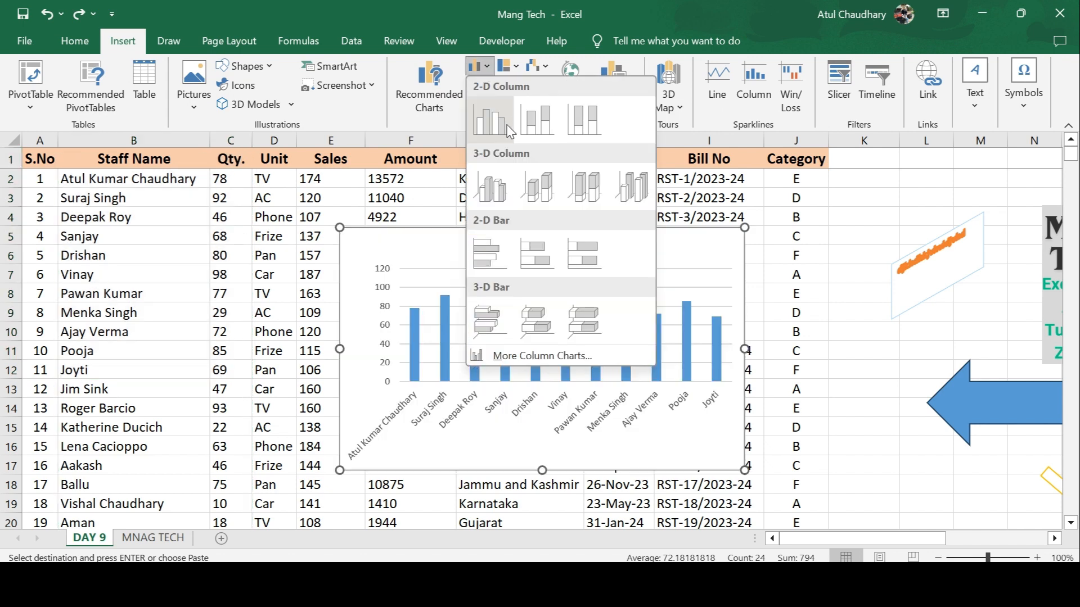
{"action": "left_click", "coordinate": [489, 120]}
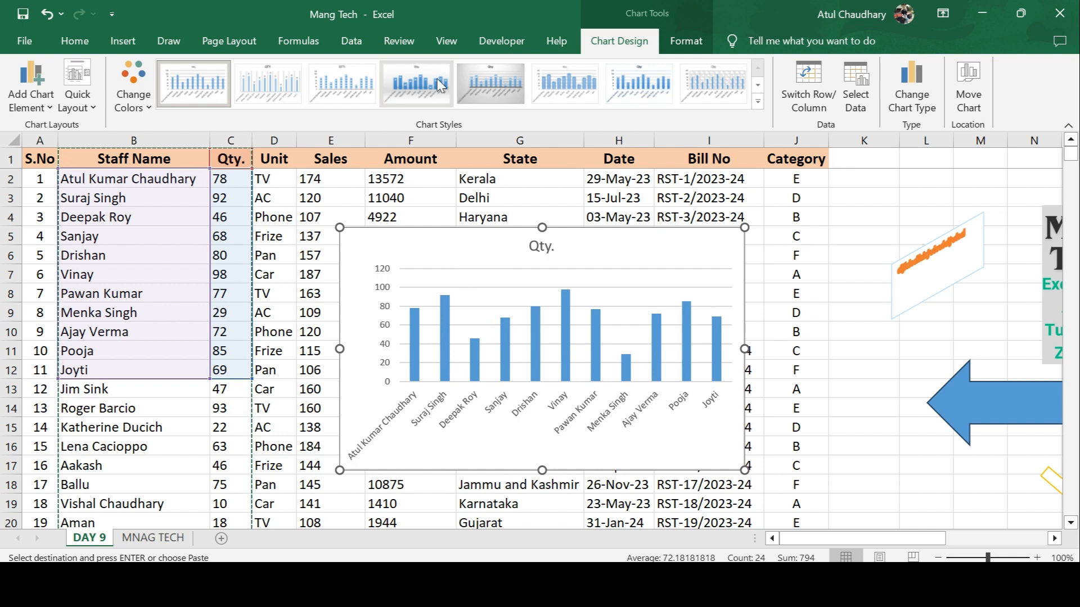
Try several chart styles on the Qty. chart and apply the dark gradient style with solid blue columns and data labels.
{"action": "left_click", "coordinate": [417, 84]}
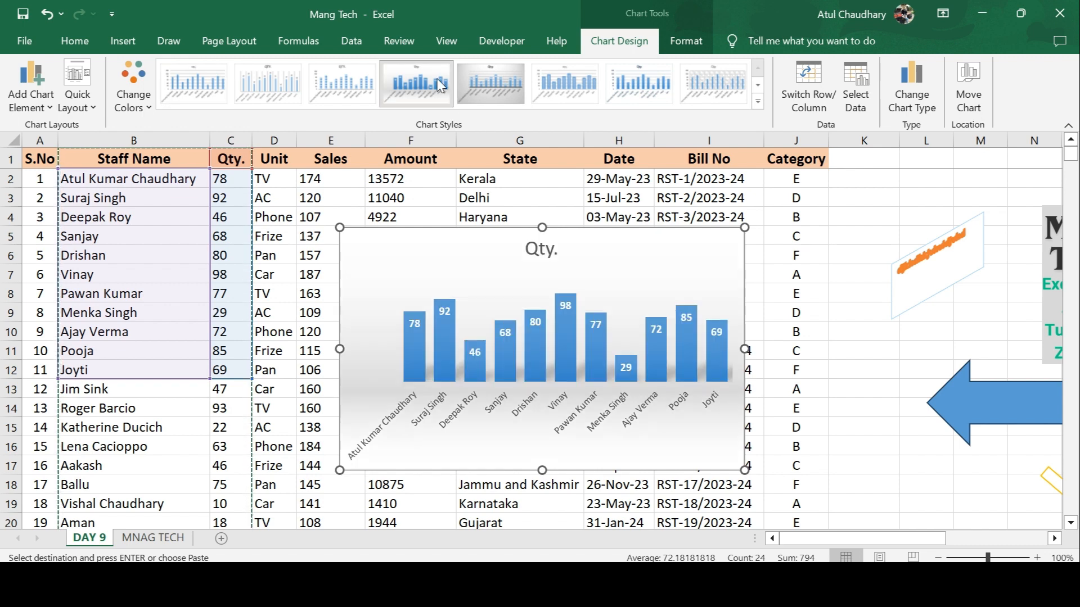
{"action": "left_click", "coordinate": [599, 102]}
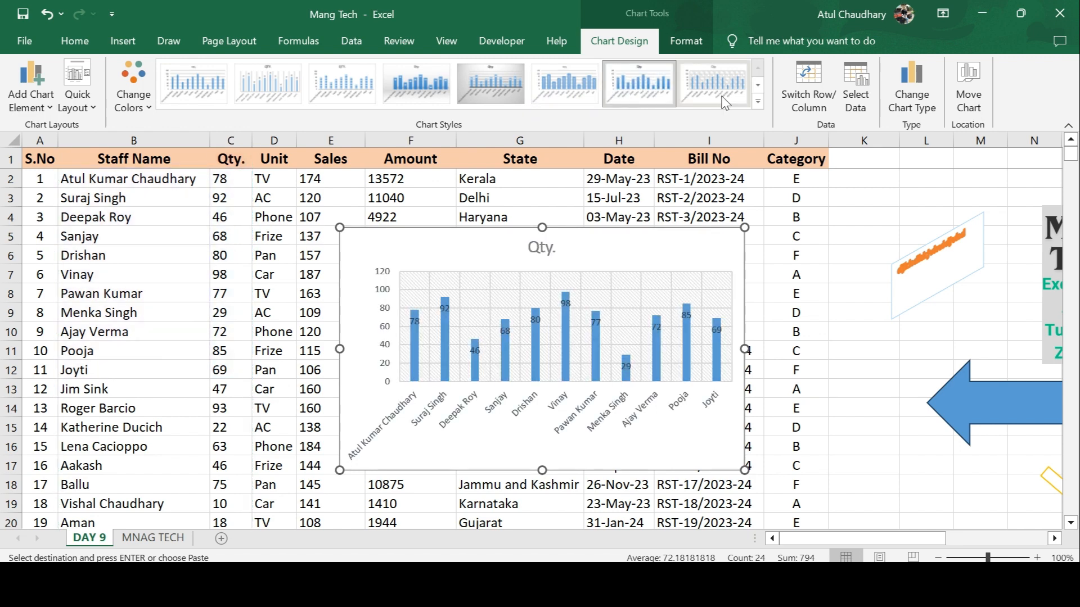
{"action": "left_click", "coordinate": [725, 104]}
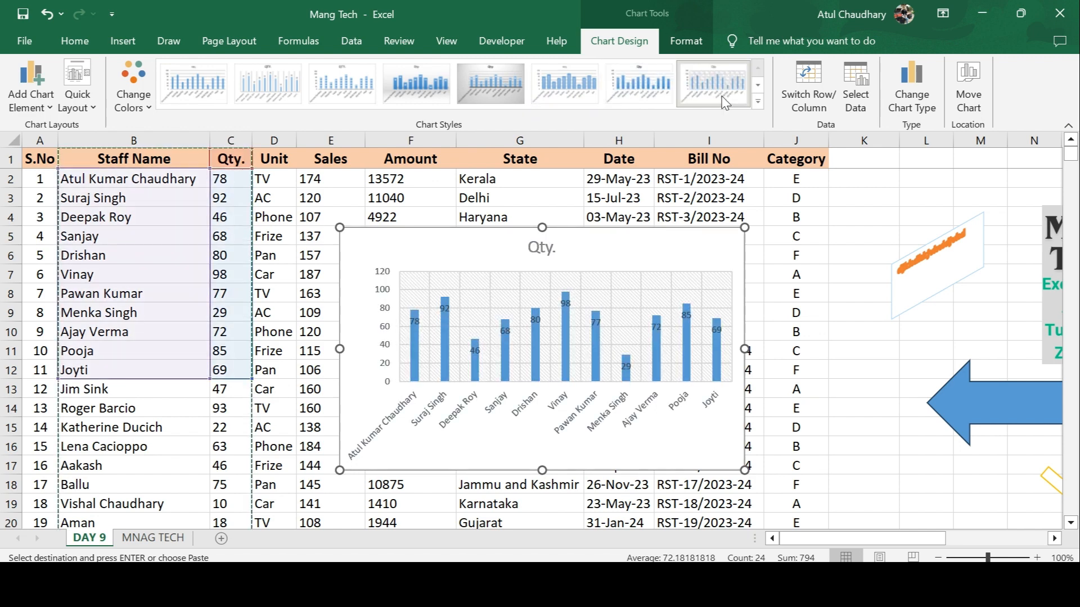
{"action": "left_click", "coordinate": [758, 102]}
{"action": "left_click", "coordinate": [491, 128]}
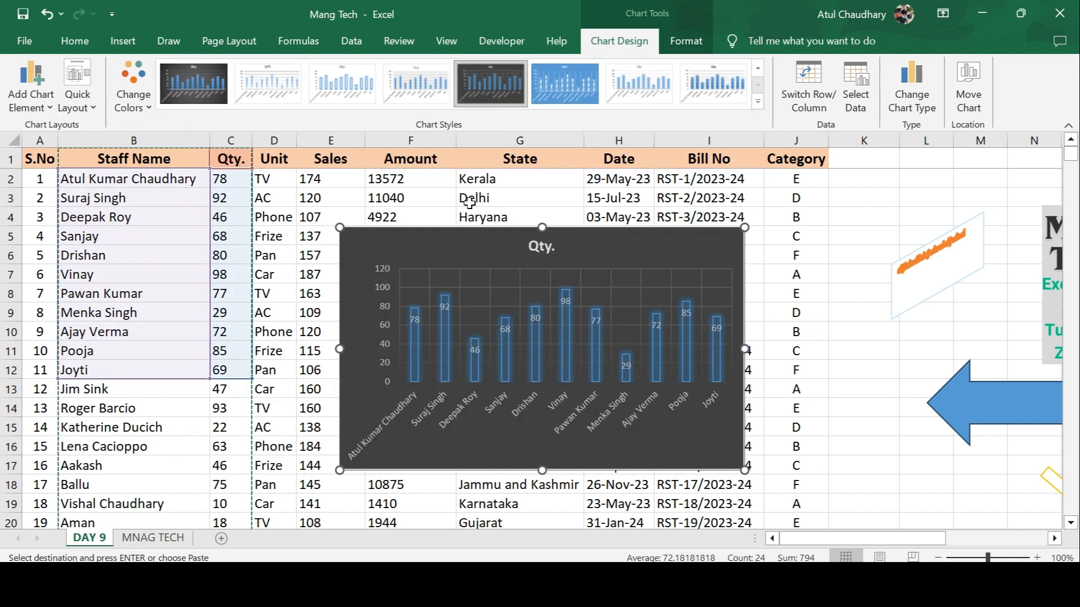
{"action": "left_click", "coordinate": [209, 100]}
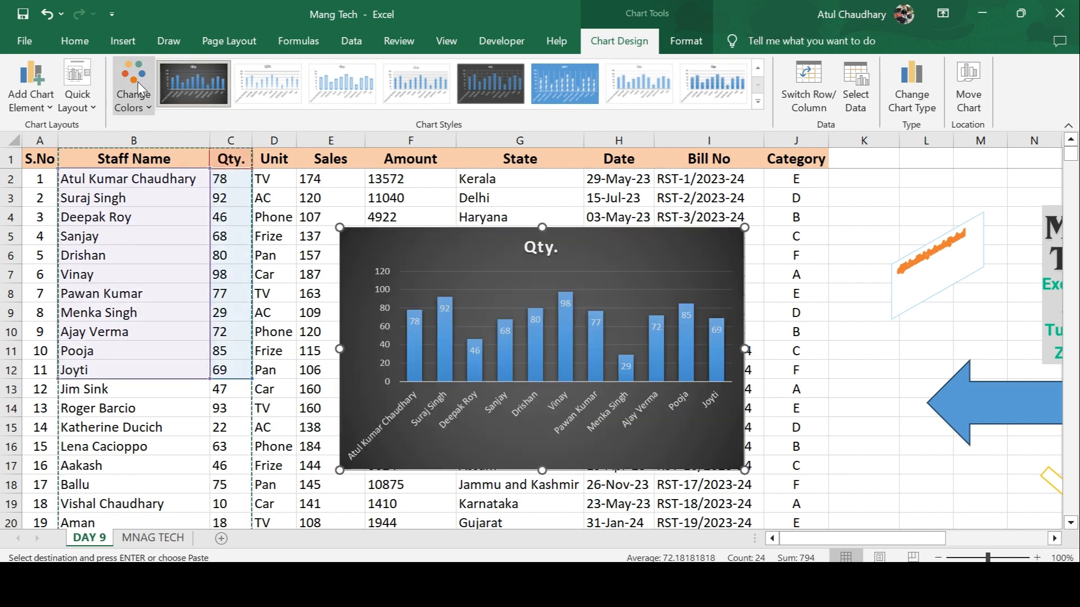
Change the Qty. chart to a 3-D clustered column chart.
{"action": "left_click", "coordinate": [123, 44]}
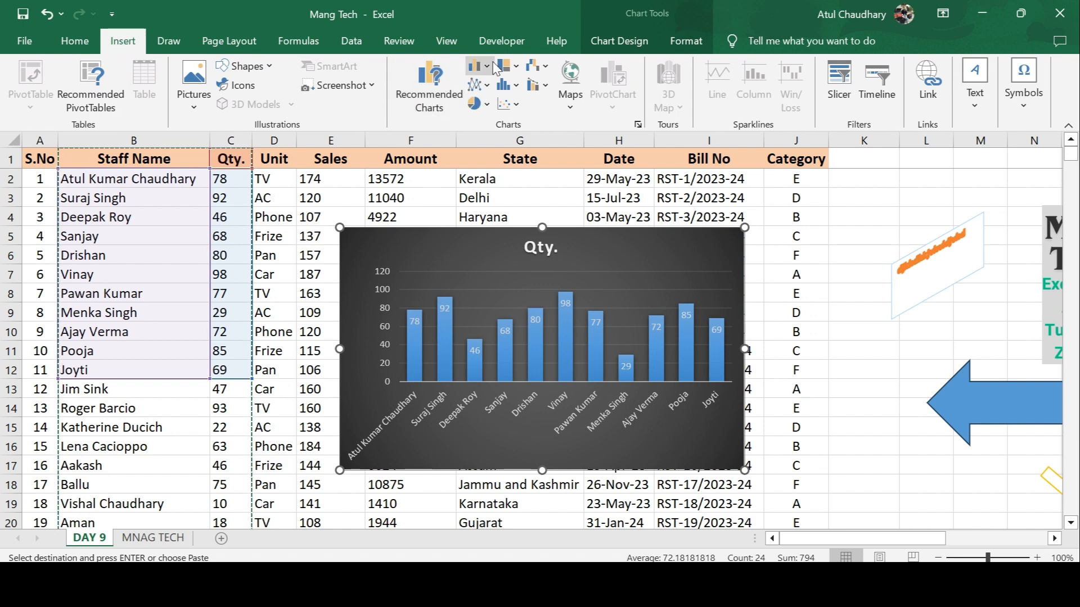
{"action": "left_click", "coordinate": [479, 68]}
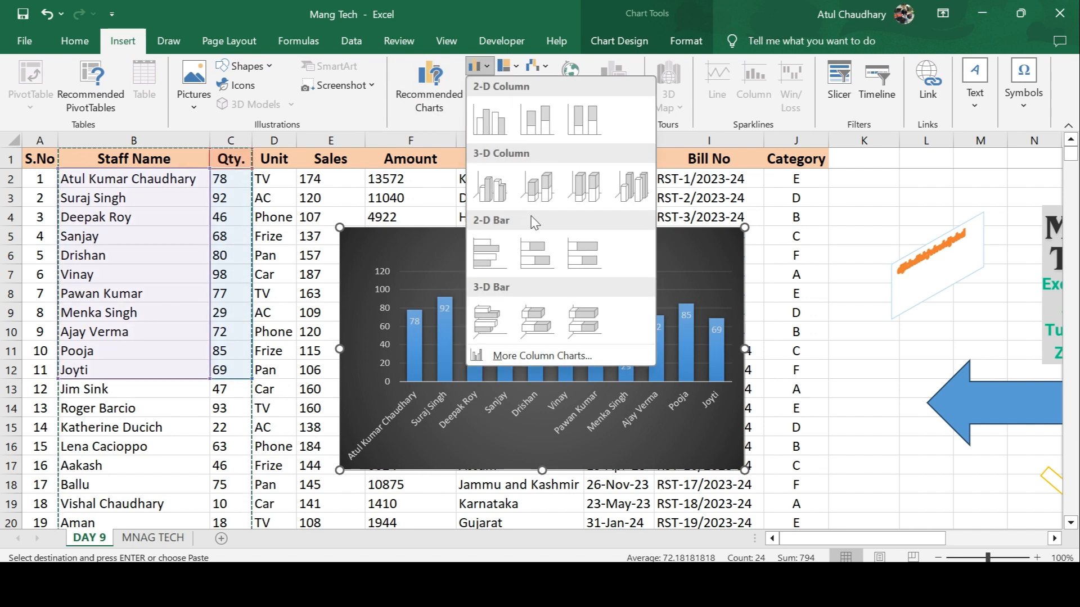
{"action": "left_click", "coordinate": [502, 192]}
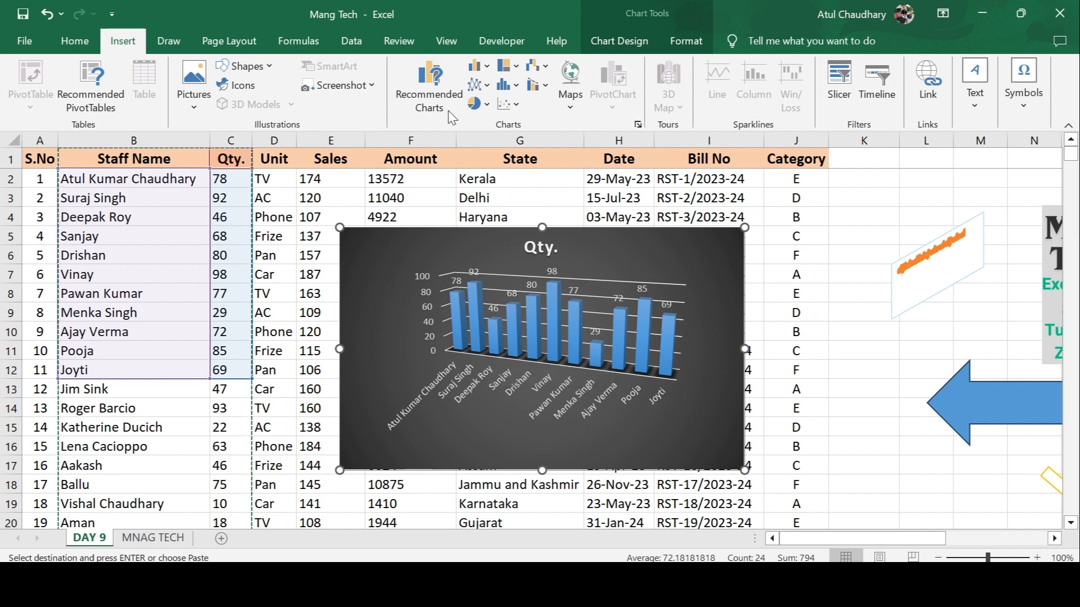
Change the Qty. chart to a 2-D clustered bar chart and to a 3-D clustered bar chart.
{"action": "left_click", "coordinate": [481, 70]}
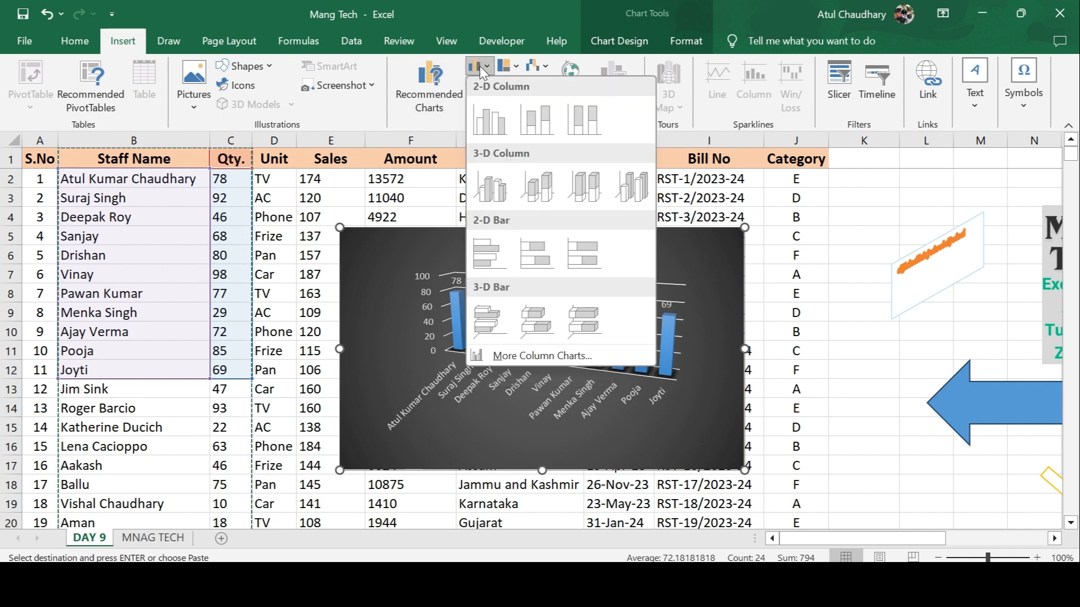
{"action": "left_click", "coordinate": [483, 254]}
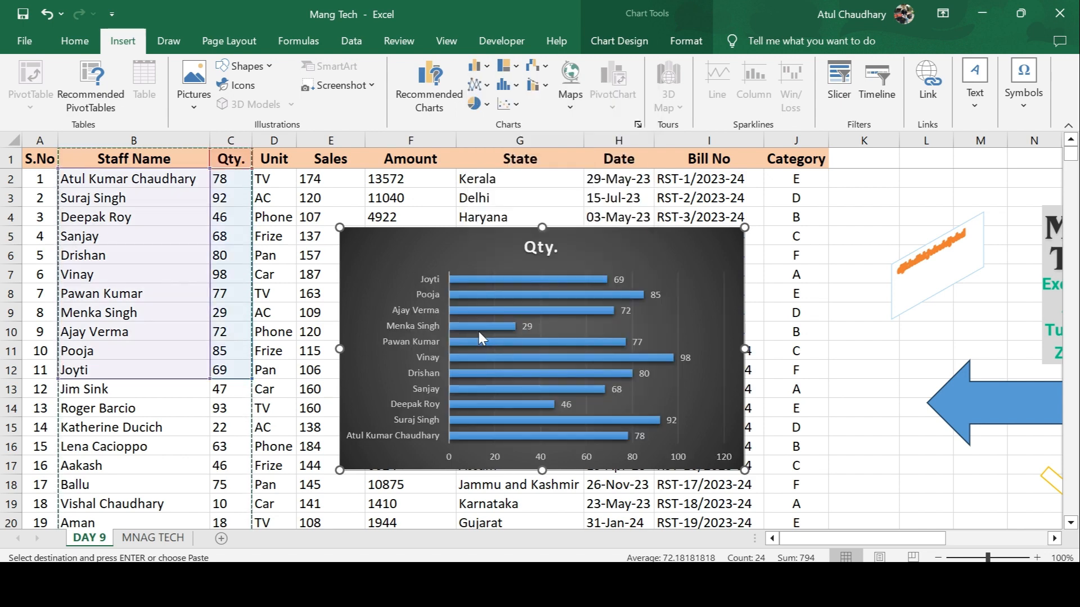
{"action": "mouse_move", "coordinate": [494, 330]}
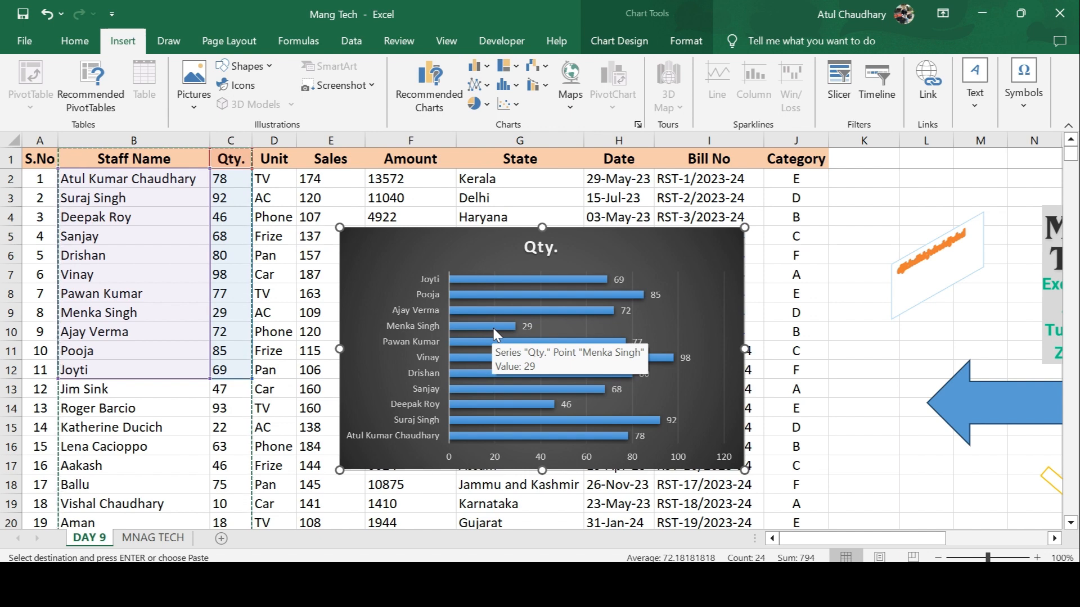
{"action": "left_click", "coordinate": [474, 67]}
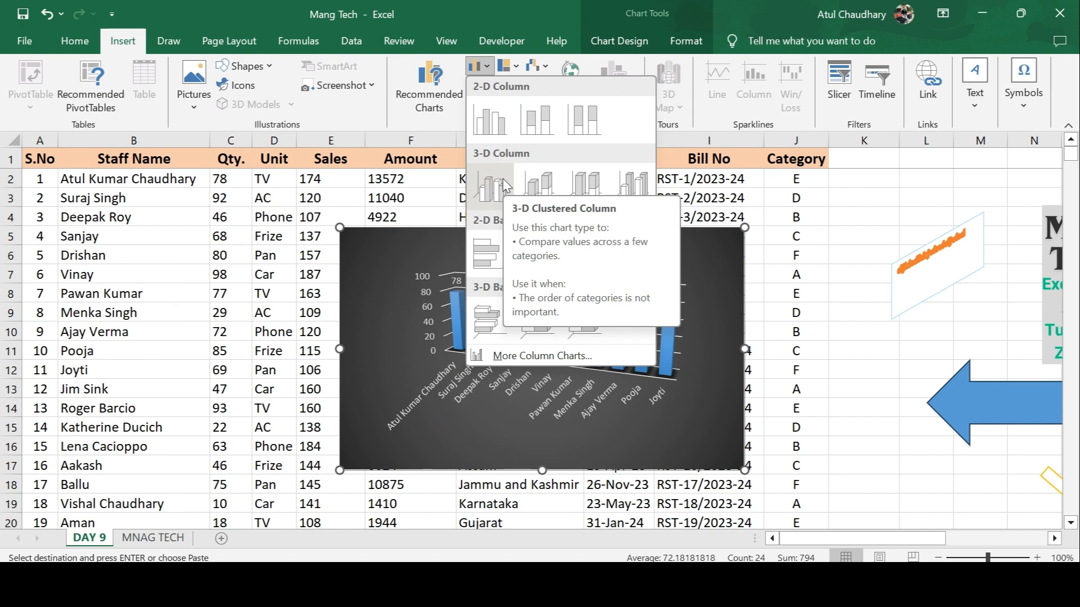
{"action": "left_click", "coordinate": [489, 309]}
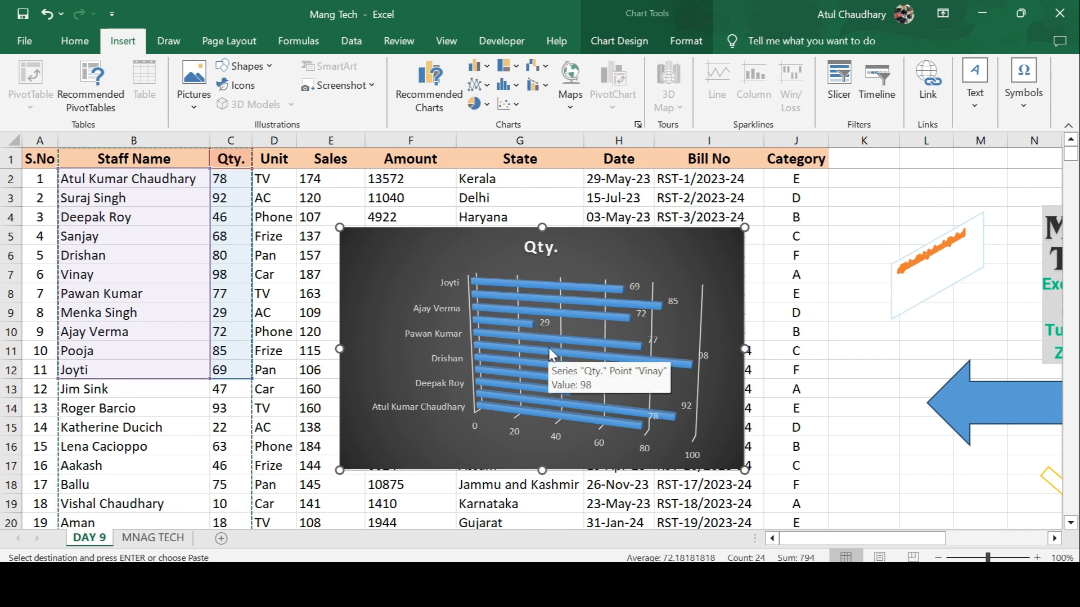
{"action": "left_click", "coordinate": [477, 69]}
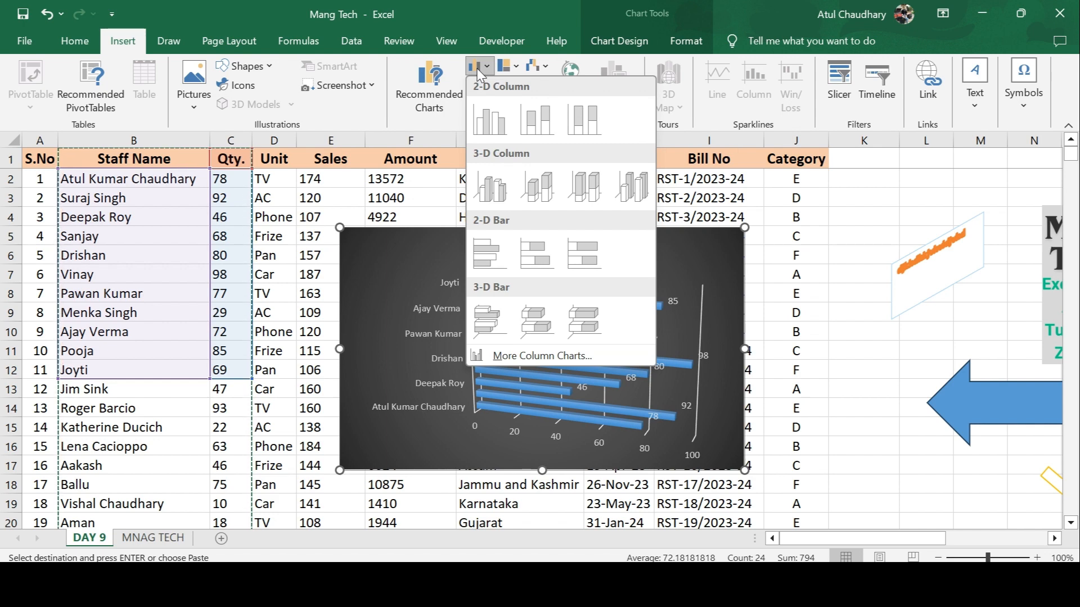
{"action": "left_click", "coordinate": [400, 199]}
Delete the whole Qty. chart from the sheet.
{"action": "left_click", "coordinate": [469, 349]}
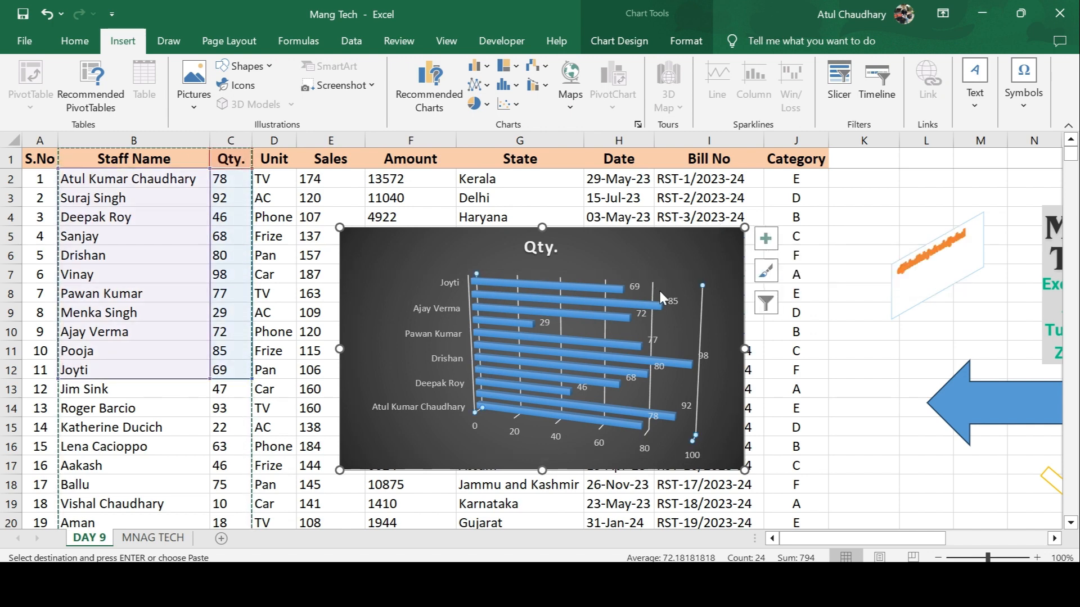
{"action": "left_click", "coordinate": [691, 249]}
{"action": "key", "text": "Delete"}
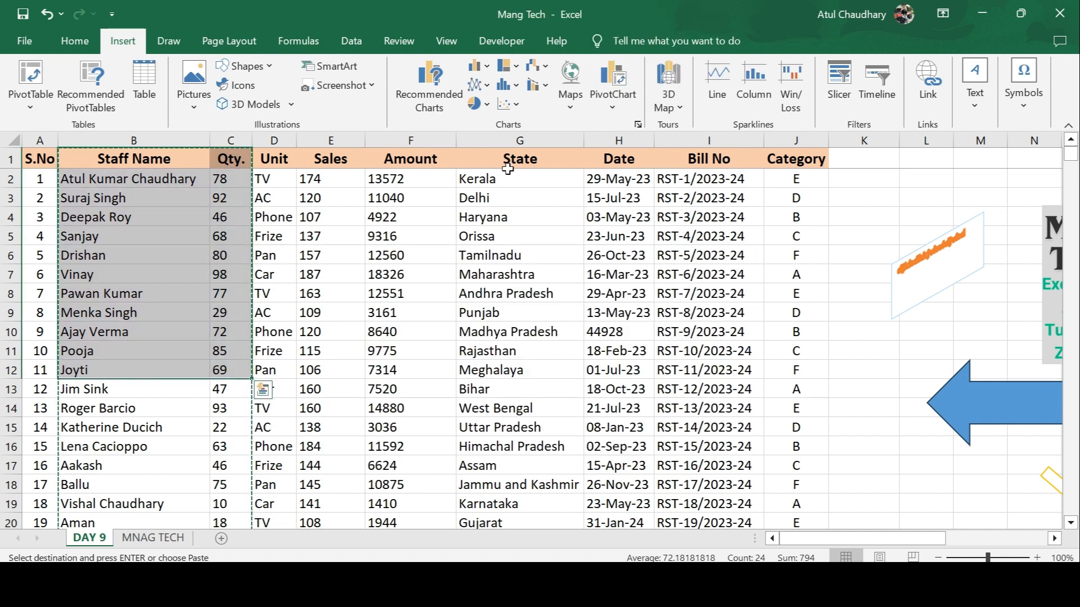
Insert a 2-D clustered column chart from the Unit and Sales data in D1:E11 and apply the translucent blue style with data labels.
{"action": "left_click", "coordinate": [302, 230]}
{"action": "key", "text": "Up"}
{"action": "key", "text": "Up"}
{"action": "key", "text": "Up"}
{"action": "key", "text": "Left"}
{"action": "key", "text": "Up"}
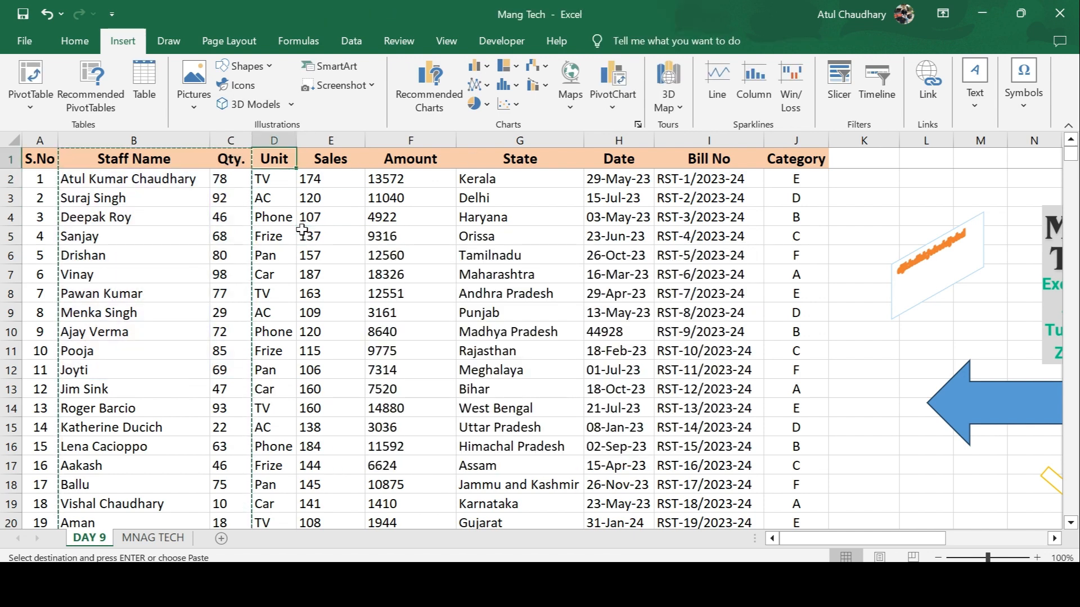
{"action": "key", "text": "shift+Down"}
{"action": "left_click_drag", "start_coordinate": [302, 230], "coordinate": [337, 351]}
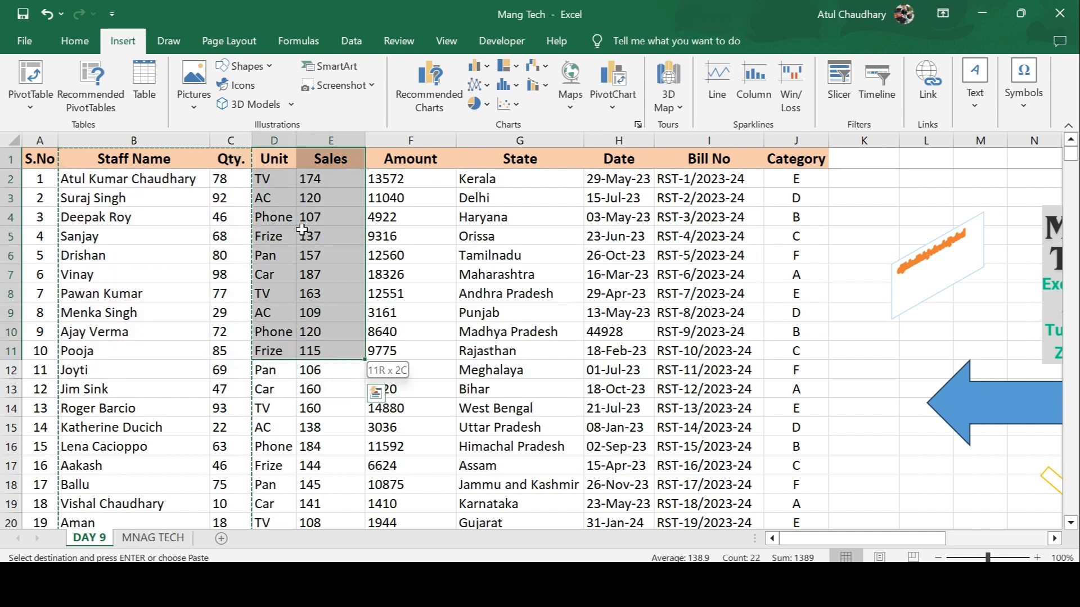
{"action": "left_click", "coordinate": [474, 63]}
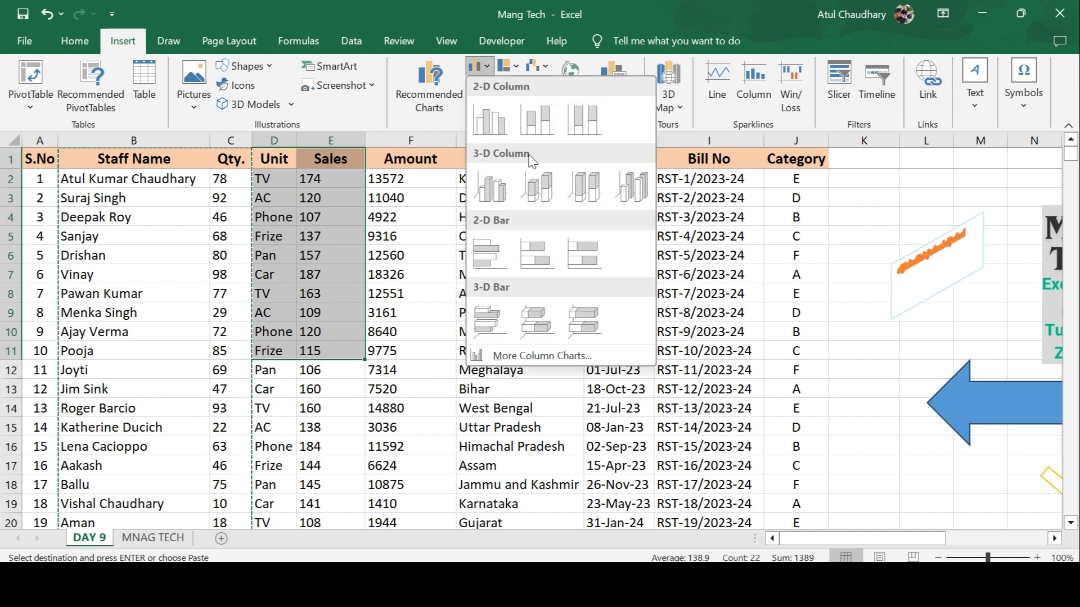
{"action": "left_click", "coordinate": [487, 120]}
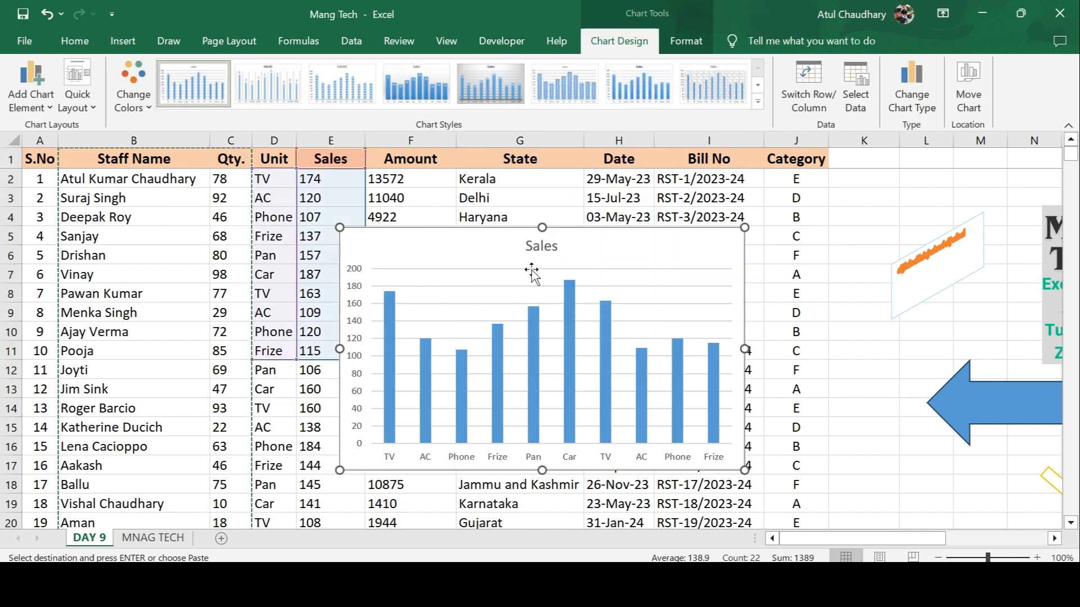
{"action": "left_click", "coordinate": [420, 103]}
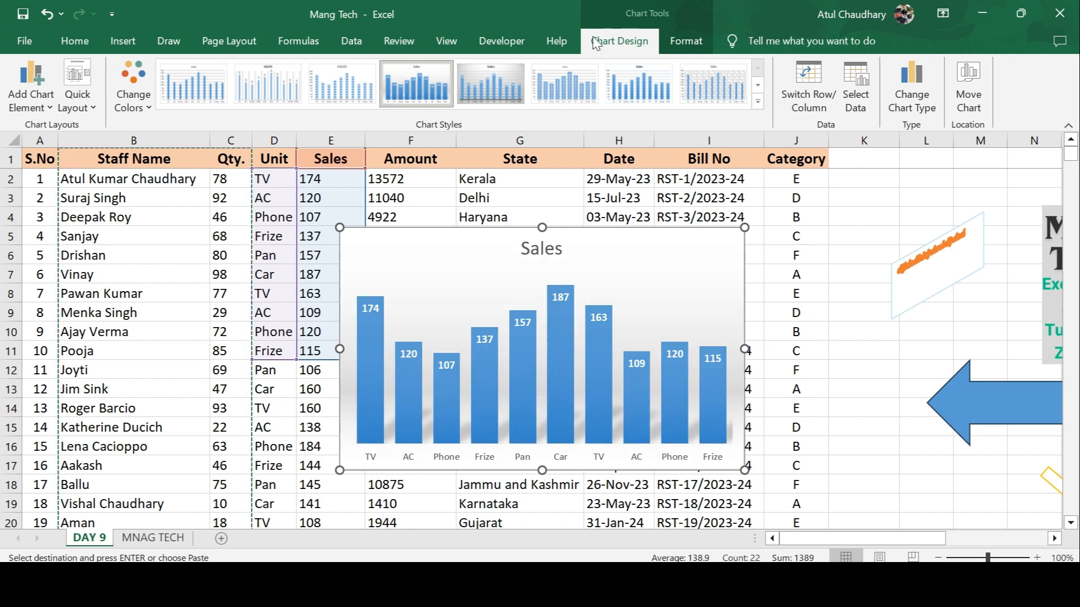
{"action": "left_click", "coordinate": [566, 80]}
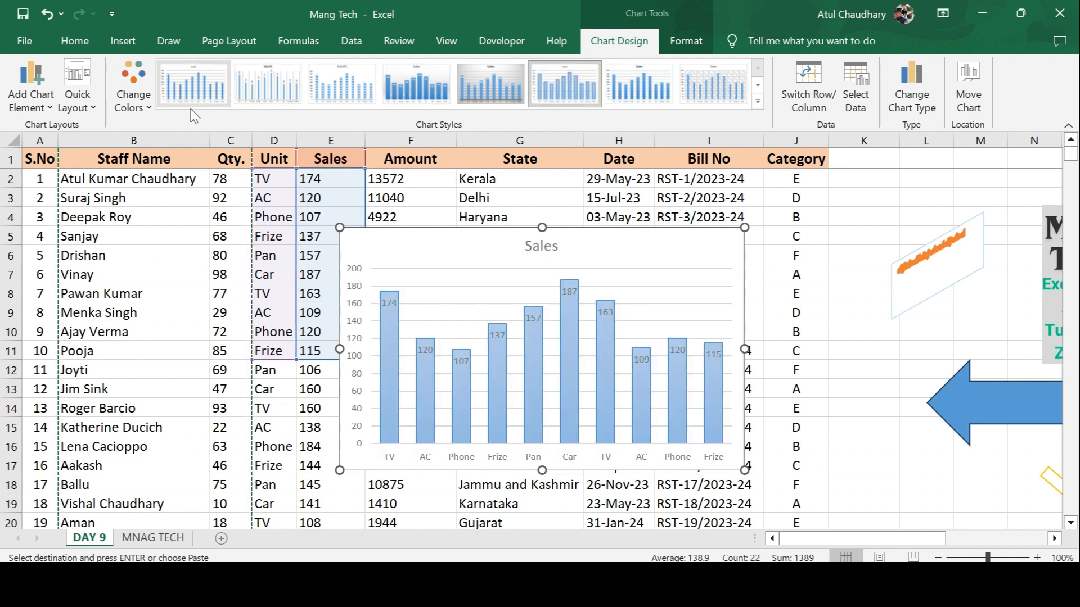
Switch the Sales chart's rows and columns, select individual columns to compare them with their source cells, and switch back.
{"action": "left_click", "coordinate": [810, 95]}
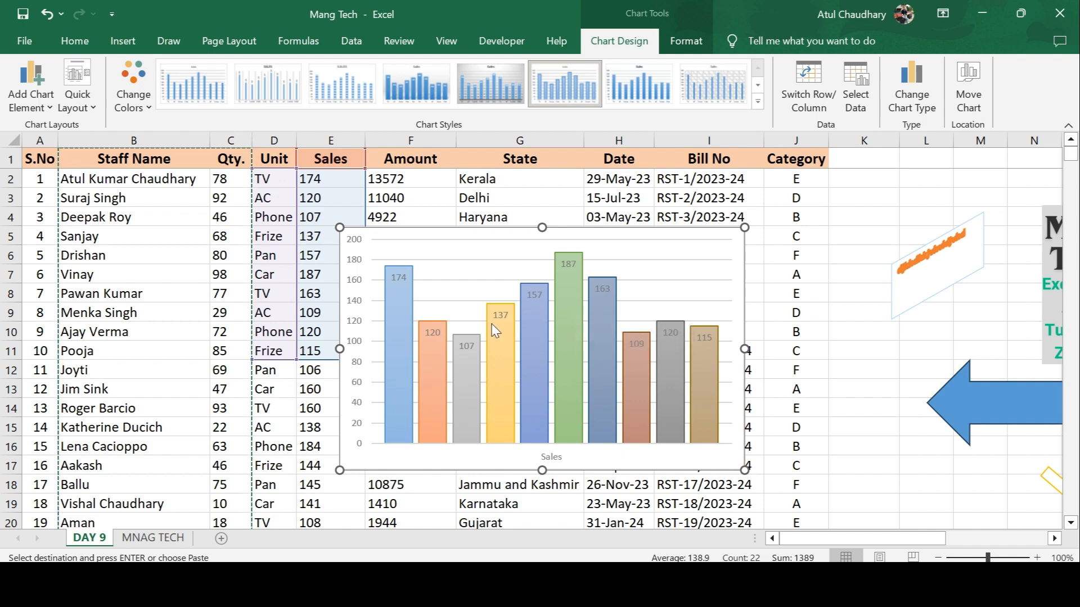
{"action": "left_click", "coordinate": [397, 366]}
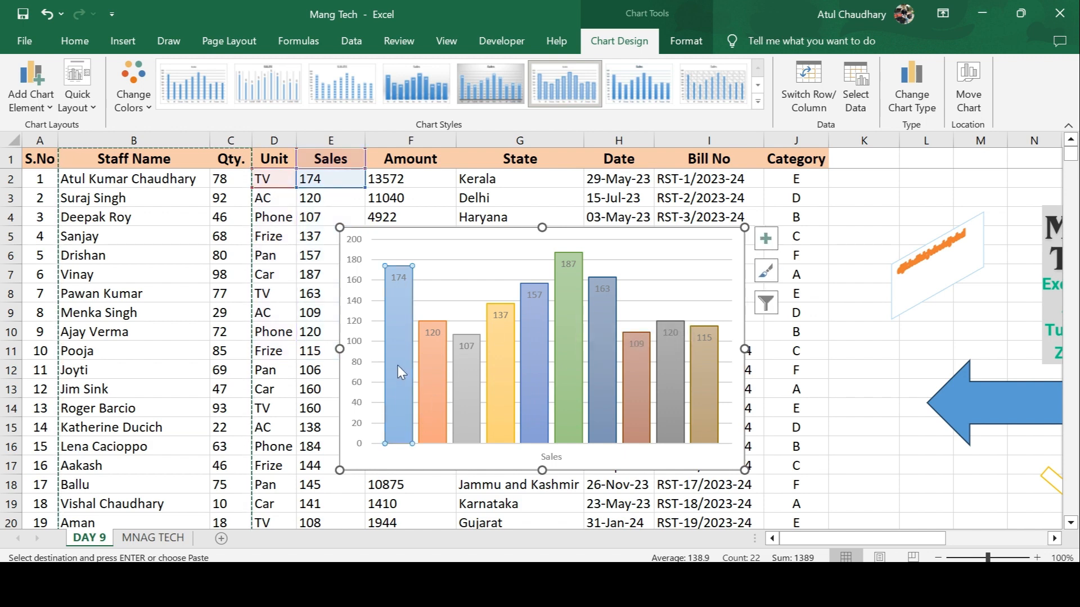
{"action": "left_click", "coordinate": [427, 373]}
{"action": "left_click", "coordinate": [471, 381]}
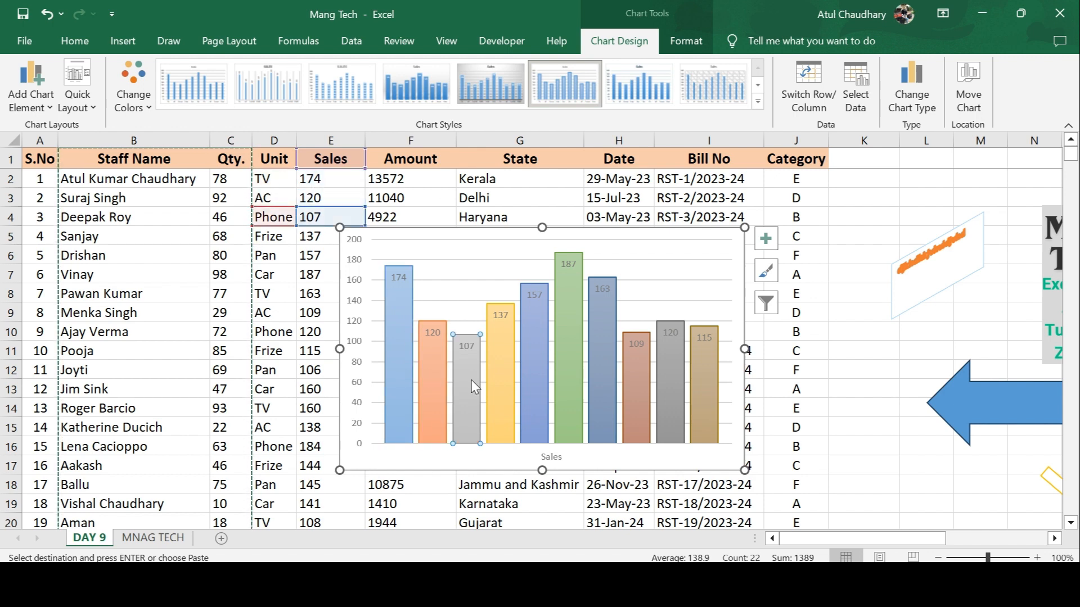
{"action": "left_click", "coordinate": [511, 392]}
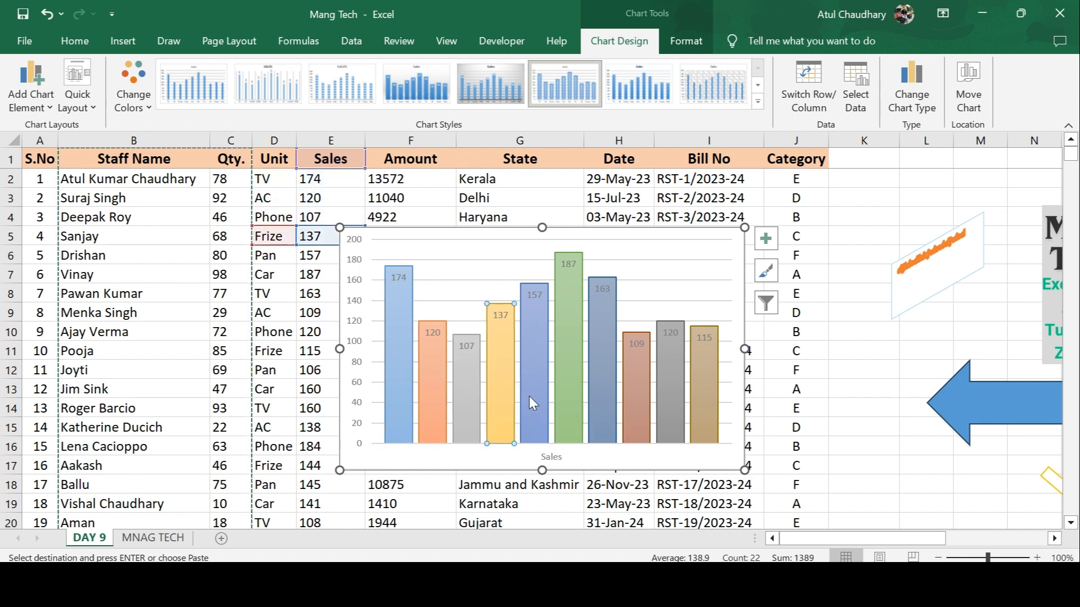
{"action": "left_click", "coordinate": [506, 244]}
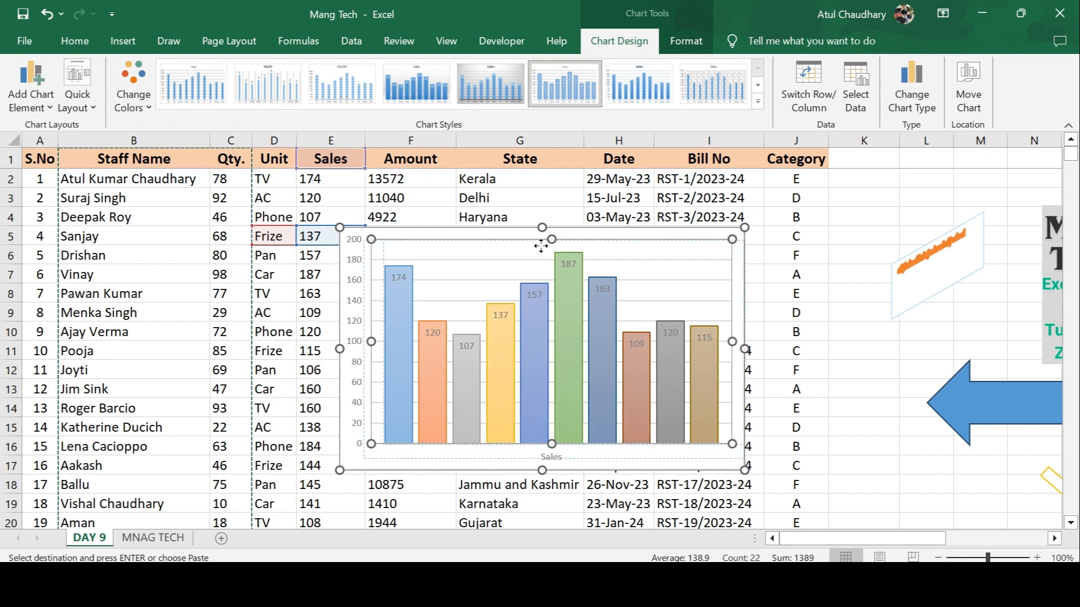
{"action": "left_click_drag", "start_coordinate": [541, 246], "coordinate": [553, 245]}
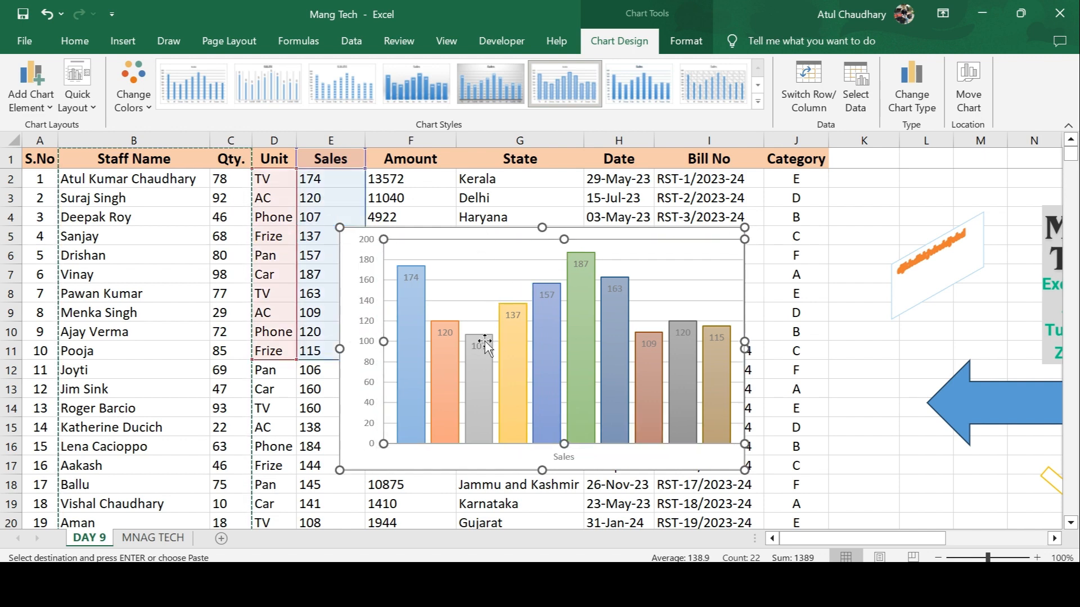
{"action": "left_click", "coordinate": [512, 343]}
{"action": "left_click", "coordinate": [511, 343]}
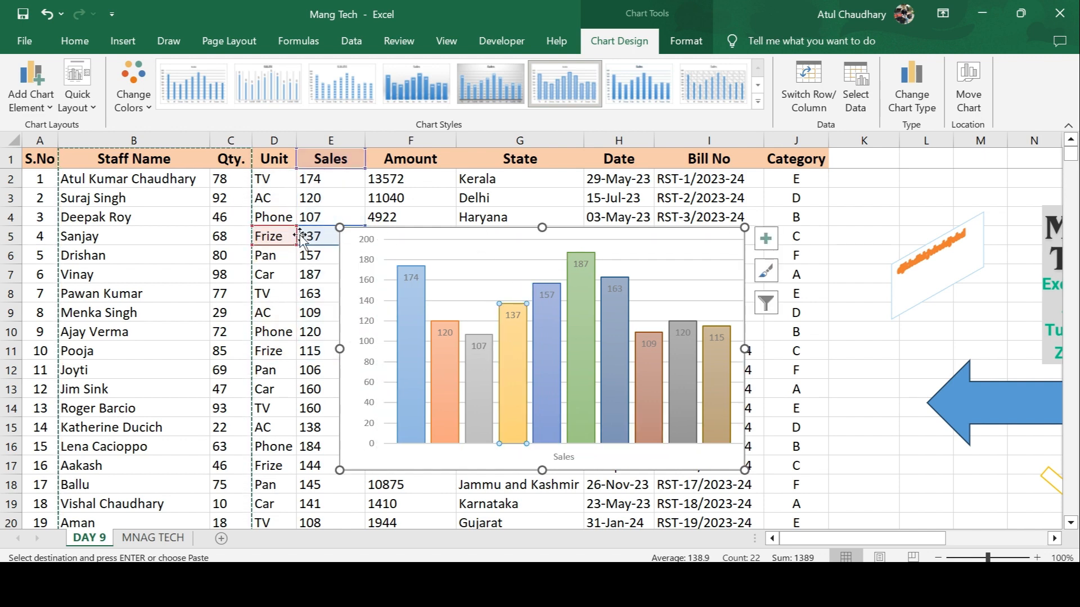
{"action": "left_click", "coordinate": [541, 336]}
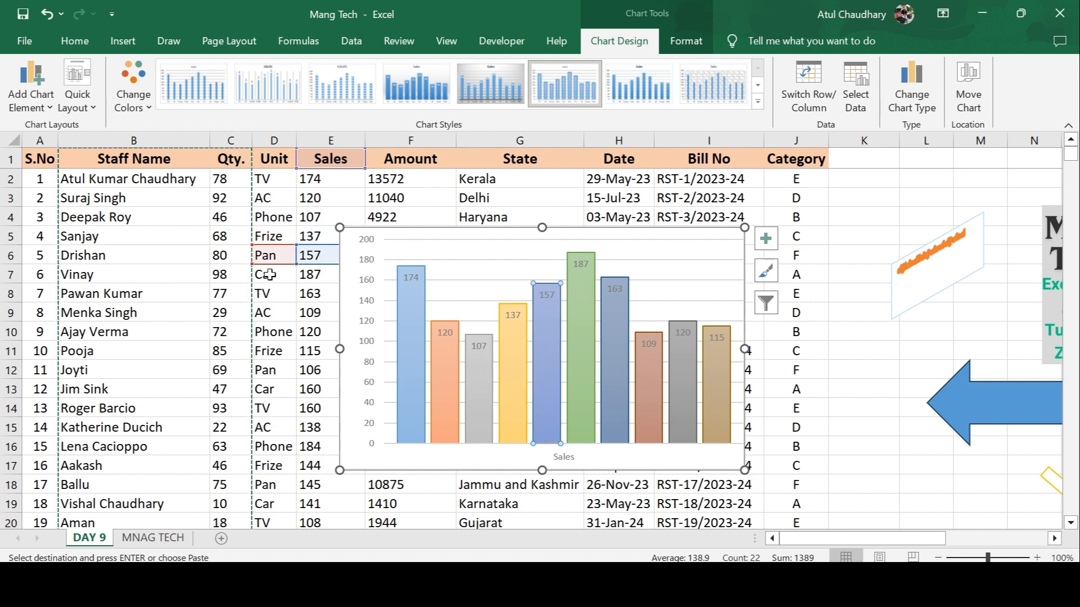
{"action": "left_click", "coordinate": [584, 298]}
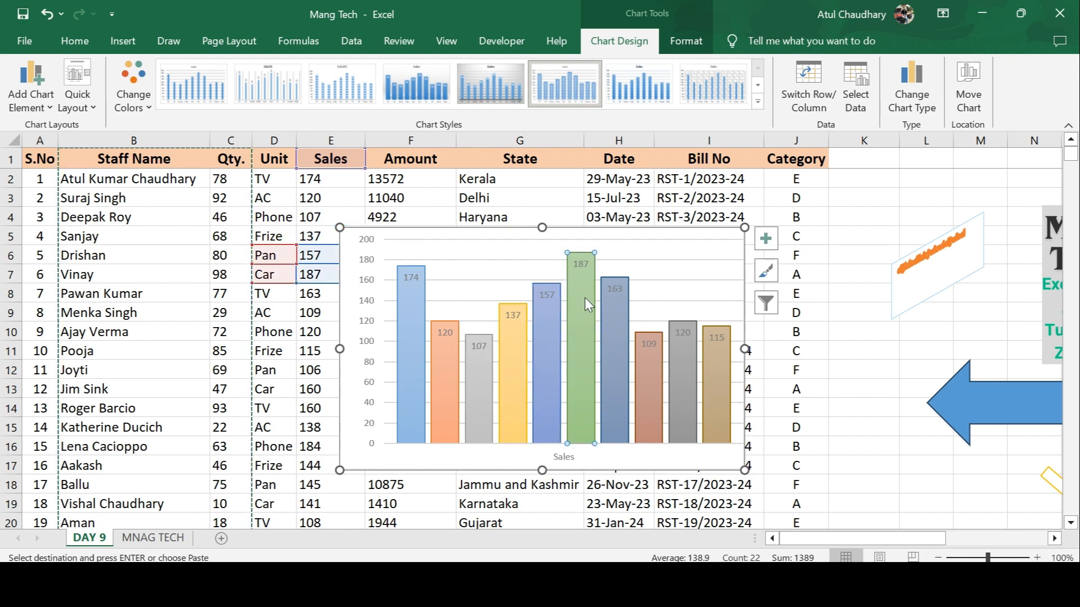
{"action": "left_click", "coordinate": [798, 90]}
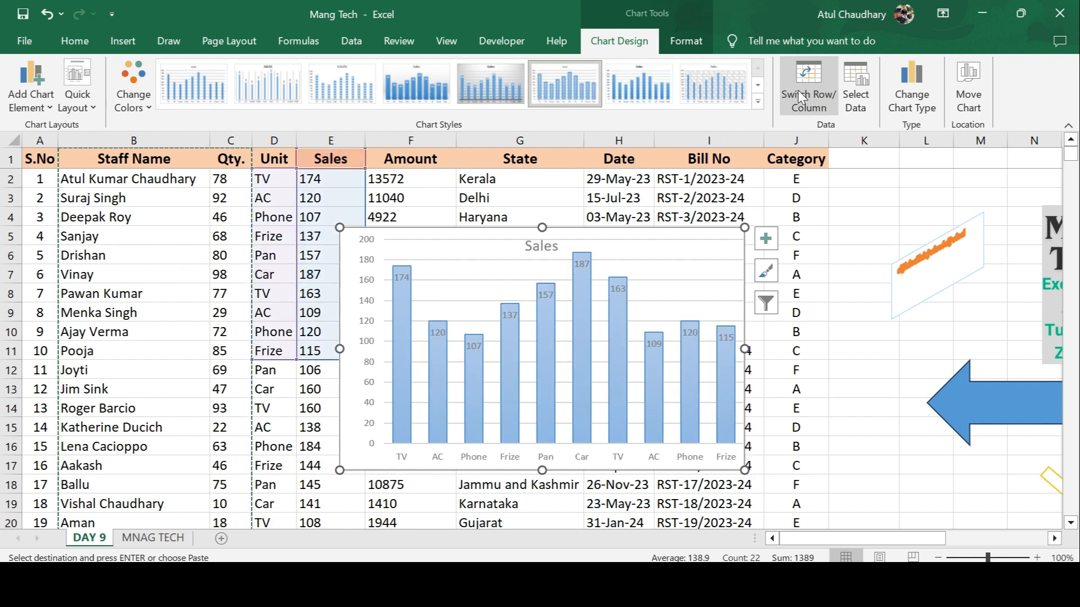
Open the formatting options for the first TV column of the Sales chart and examine its fill, shadow and glow settings.
{"action": "double_click", "coordinate": [548, 325]}
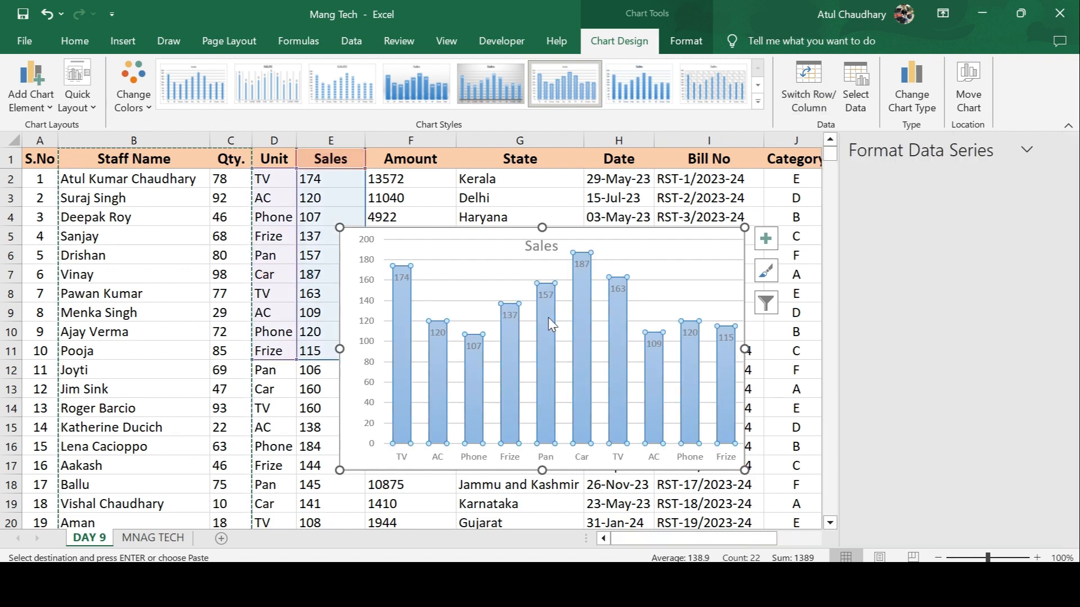
{"action": "left_click", "coordinate": [404, 288]}
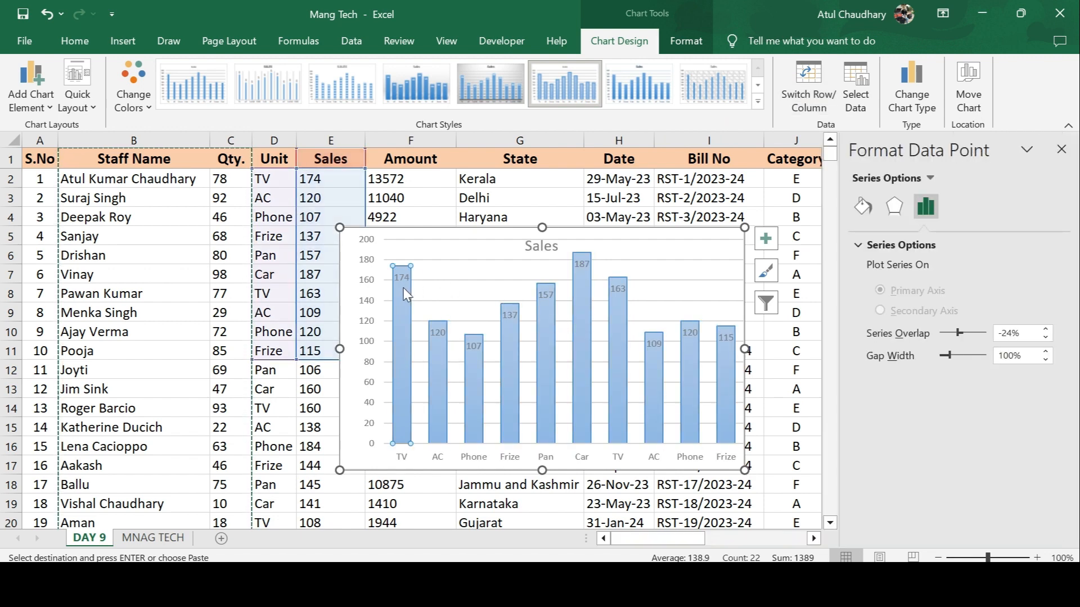
{"action": "left_click", "coordinate": [863, 207]}
{"action": "left_click", "coordinate": [879, 247]}
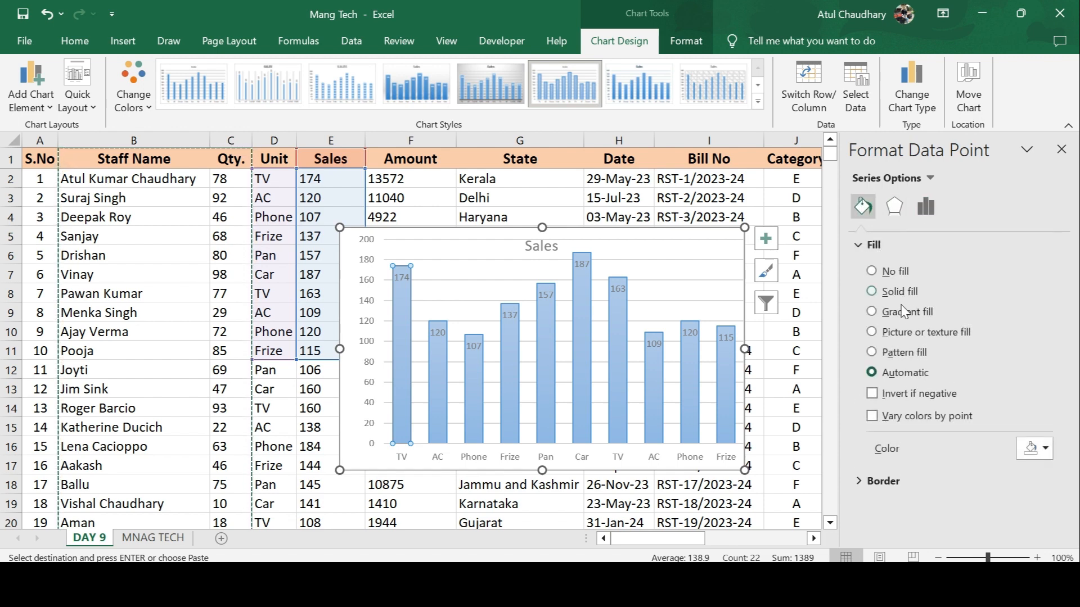
{"action": "left_click", "coordinate": [894, 205]}
{"action": "left_click", "coordinate": [885, 246]}
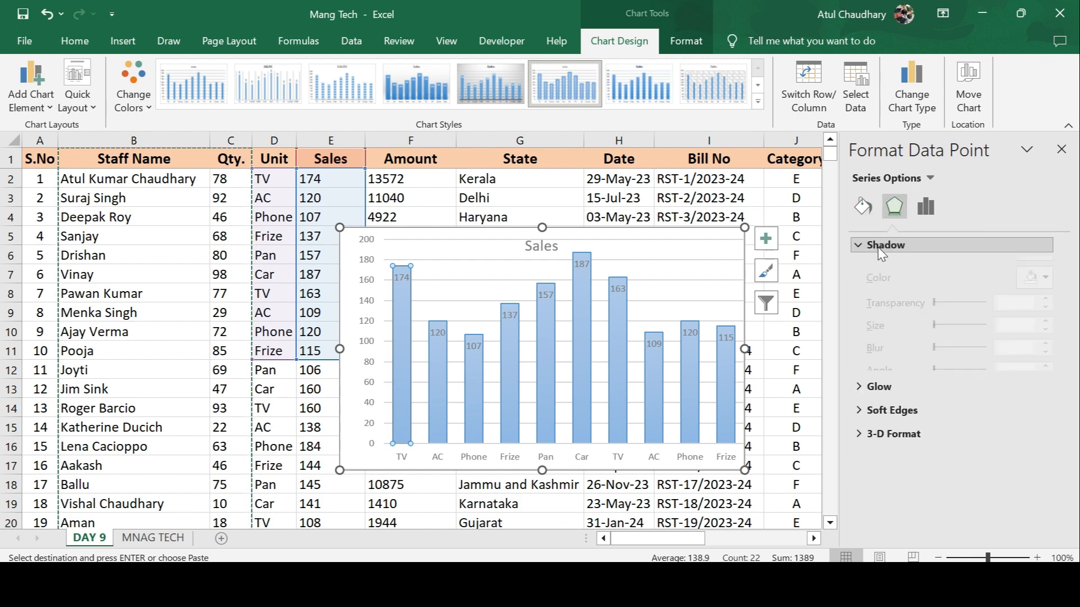
{"action": "left_click", "coordinate": [879, 442]}
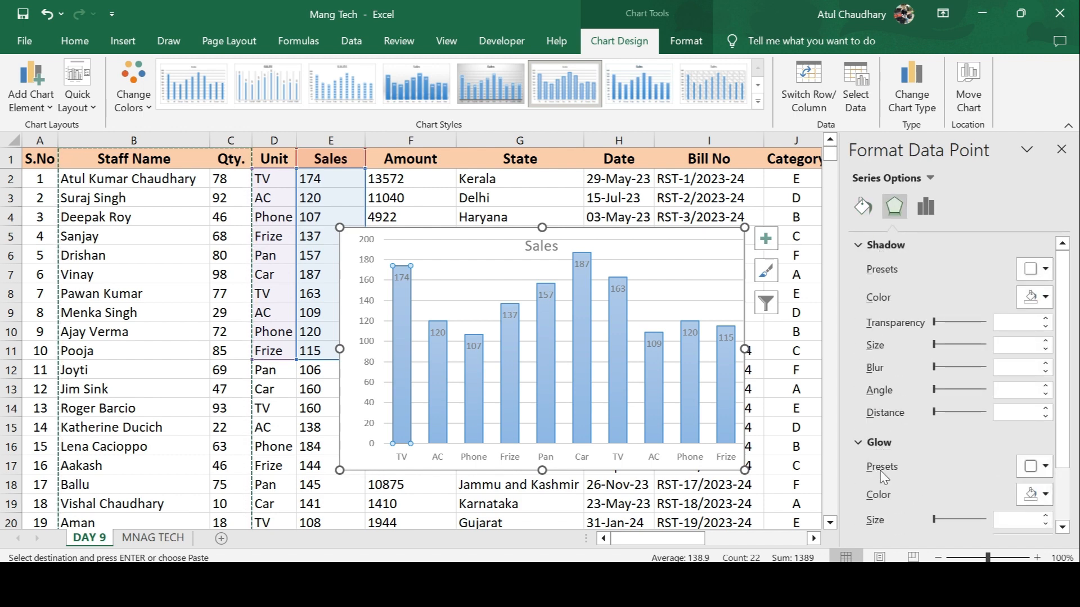
Try a pattern fill and a texture fill on the first TV column and apply a solid fill.
{"action": "left_click", "coordinate": [861, 205]}
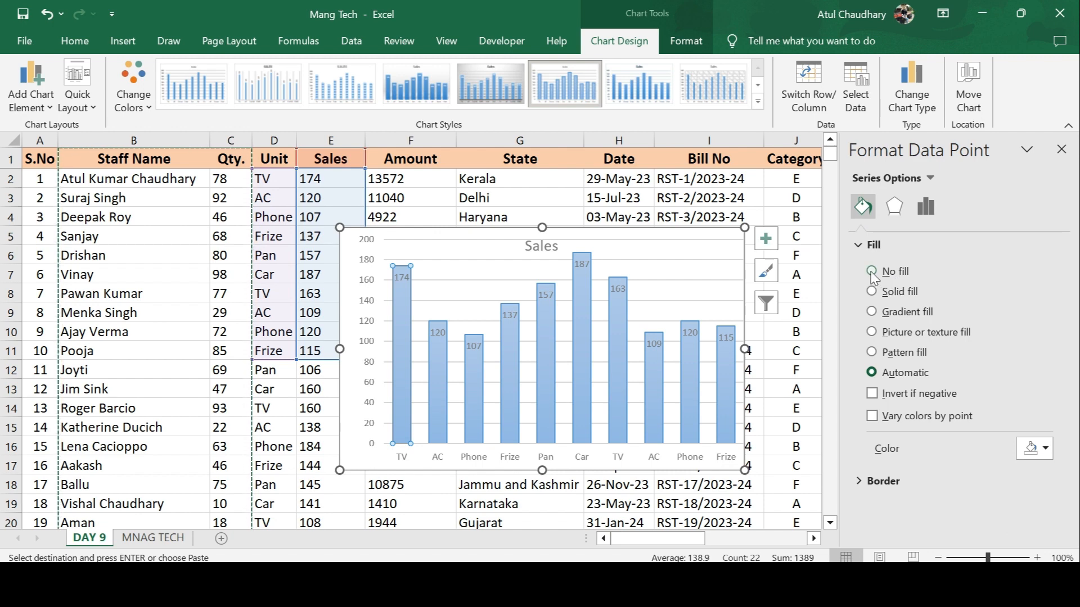
{"action": "left_click", "coordinate": [871, 352]}
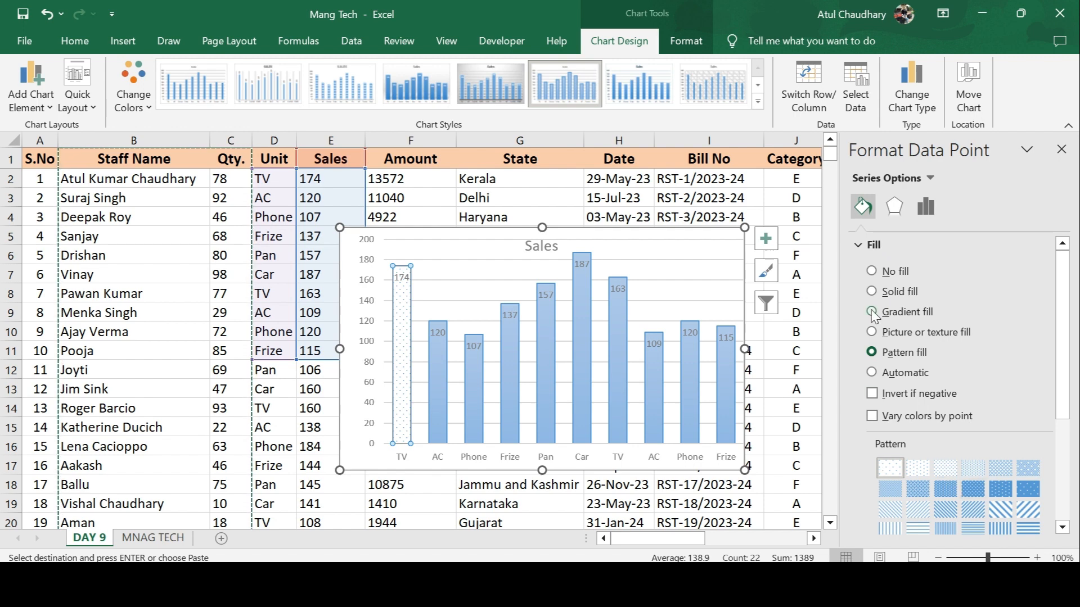
{"action": "left_click", "coordinate": [871, 332]}
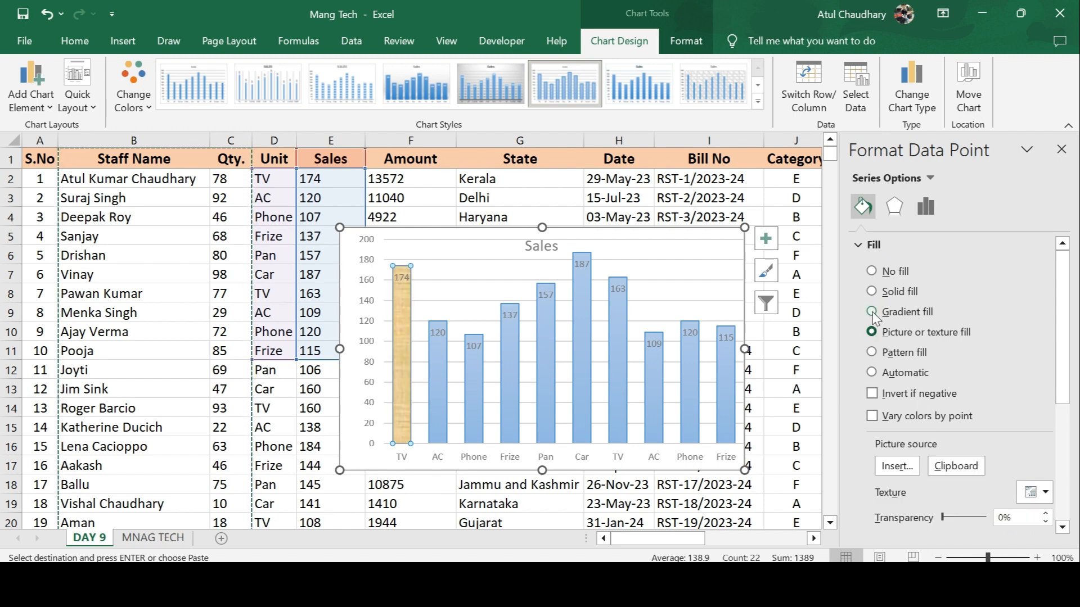
{"action": "left_click", "coordinate": [871, 293]}
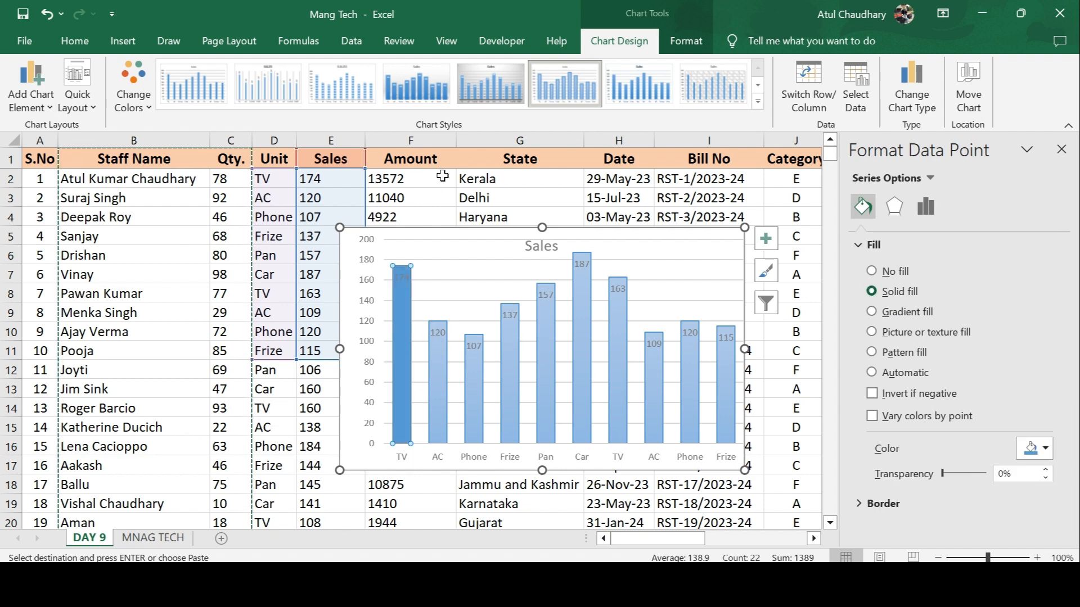
{"action": "left_click", "coordinate": [123, 41]}
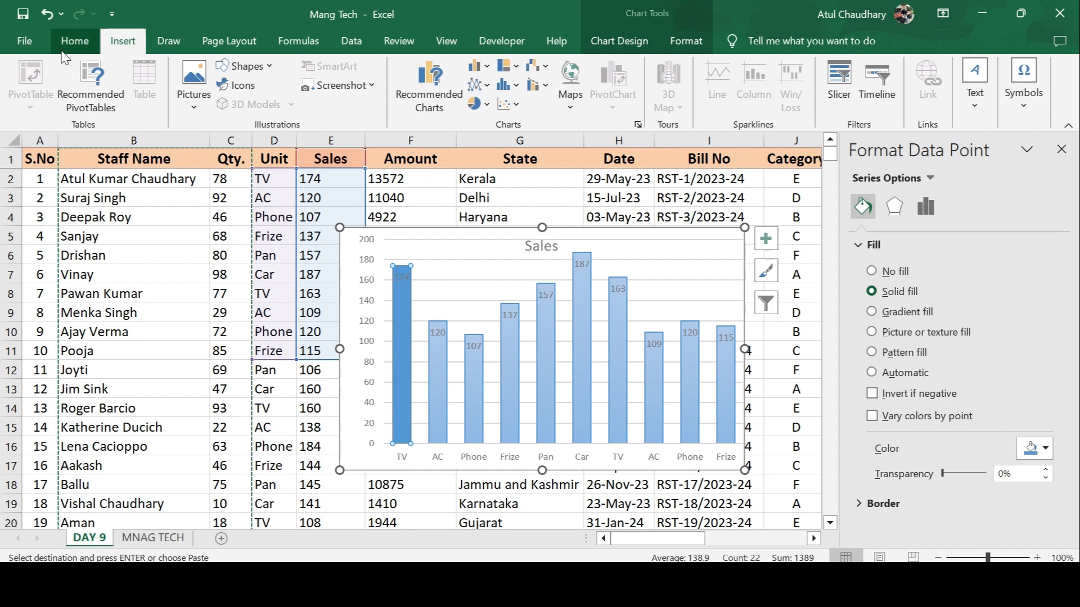
{"action": "left_click", "coordinate": [75, 41]}
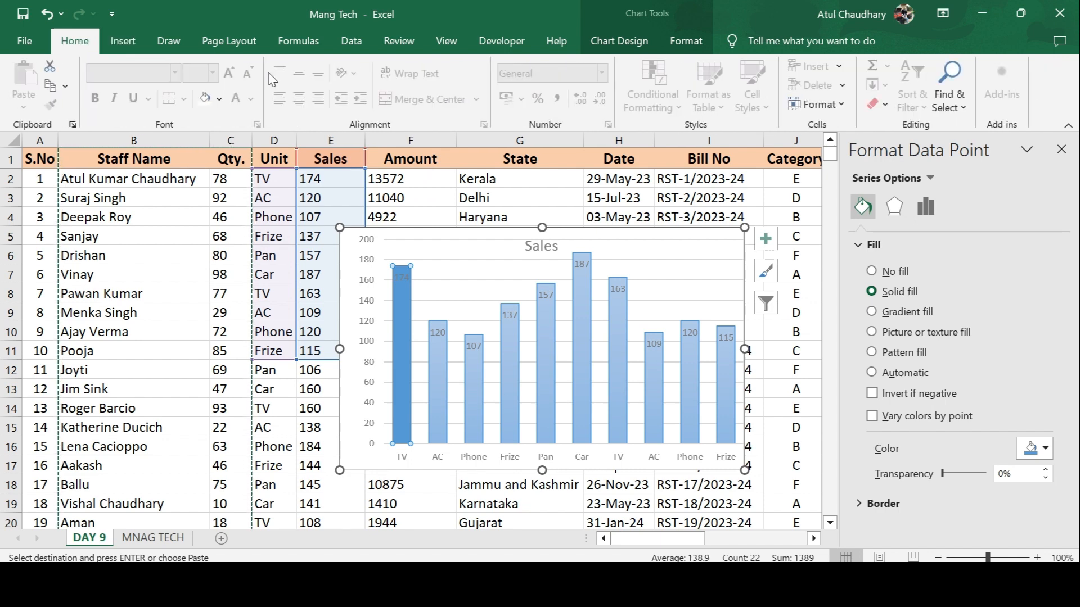
Fill the first TV column of the Sales chart with a dark blue theme colour and close the formatting options.
{"action": "left_click", "coordinate": [205, 99]}
{"action": "left_click", "coordinate": [219, 100]}
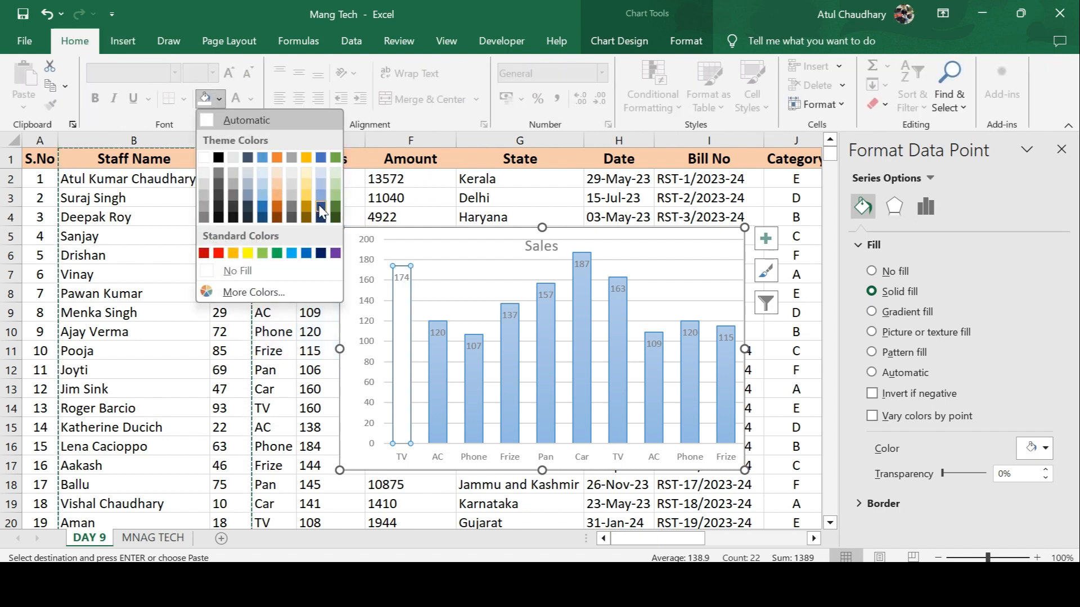
{"action": "left_click", "coordinate": [320, 209]}
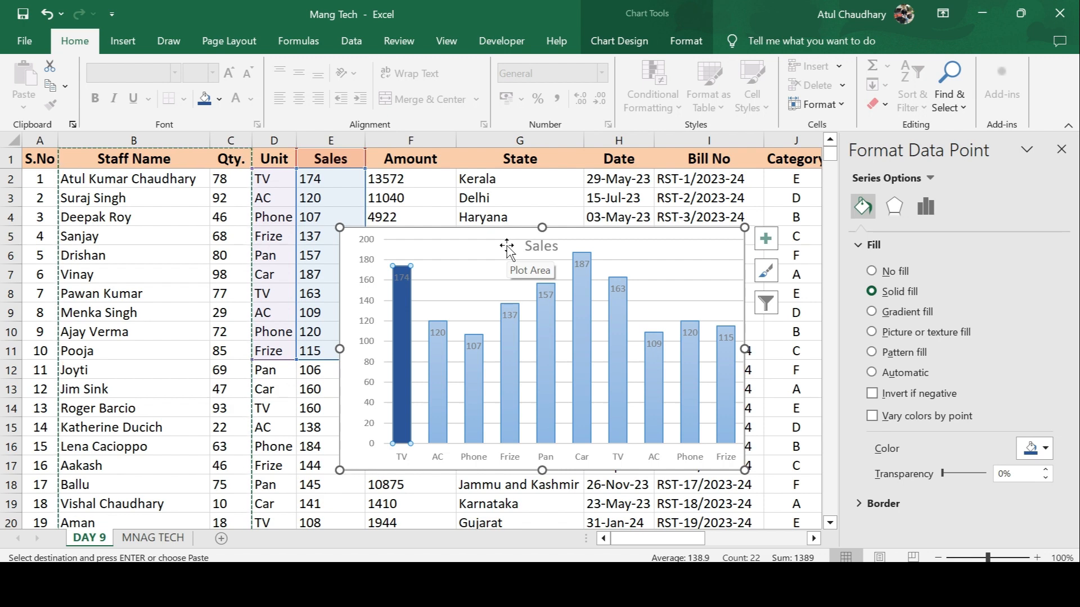
{"action": "left_click", "coordinate": [1062, 150]}
{"action": "left_click", "coordinate": [481, 287]}
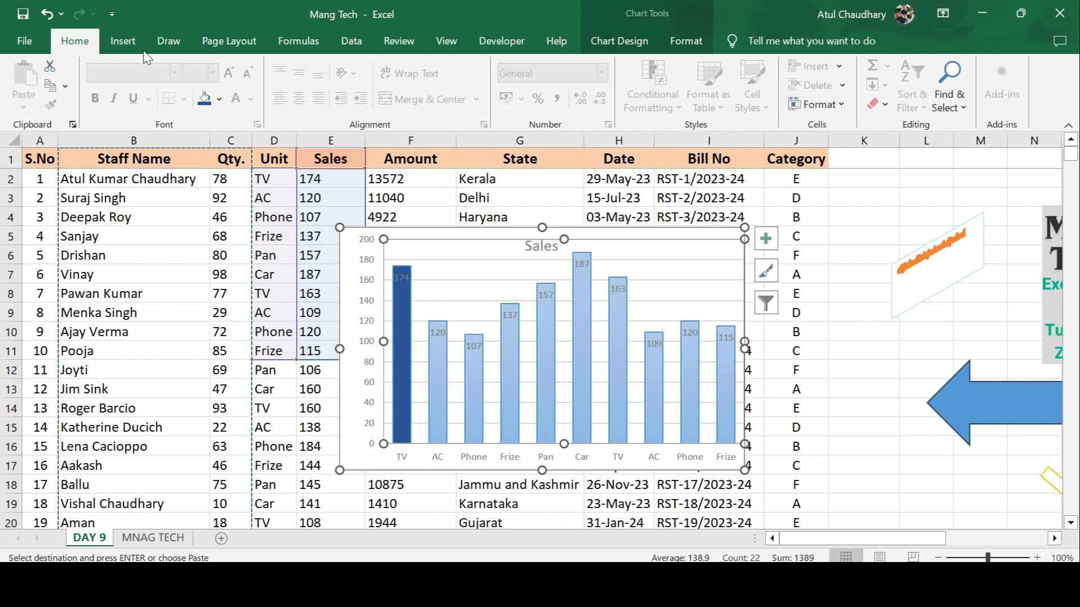
Try the Sales chart as a 2-D line, a 100% stacked line with markers and a 3-D line chart.
{"action": "left_click", "coordinate": [124, 41]}
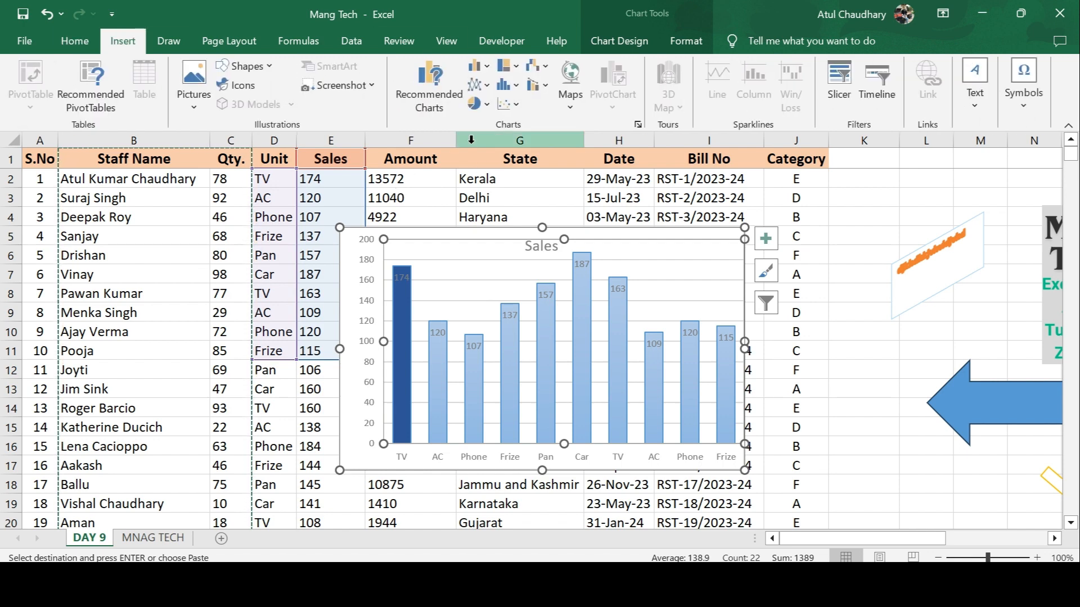
{"action": "left_click", "coordinate": [475, 85]}
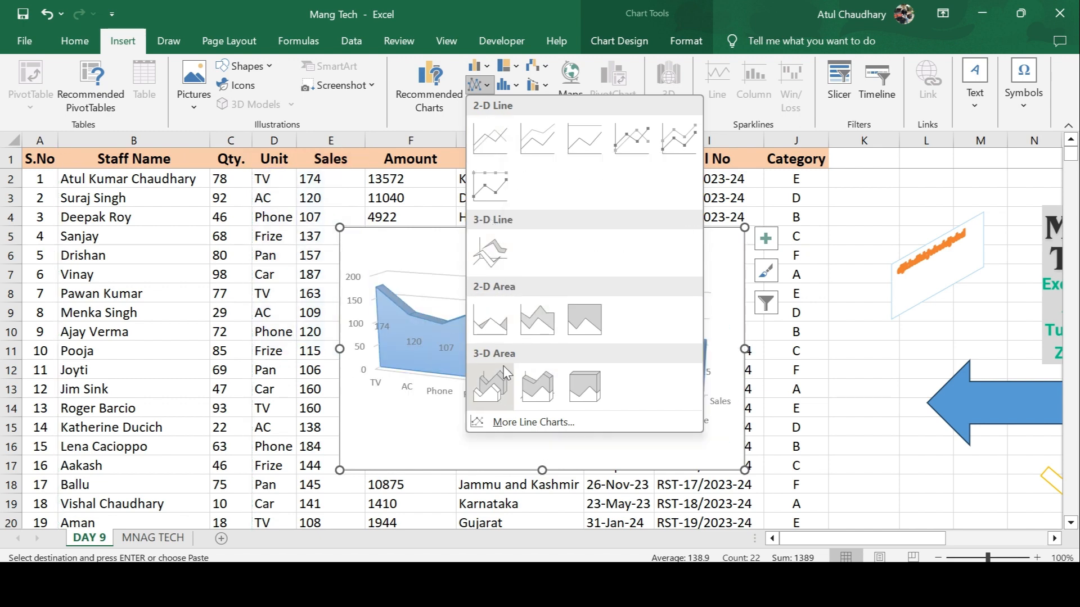
{"action": "left_click", "coordinate": [488, 138]}
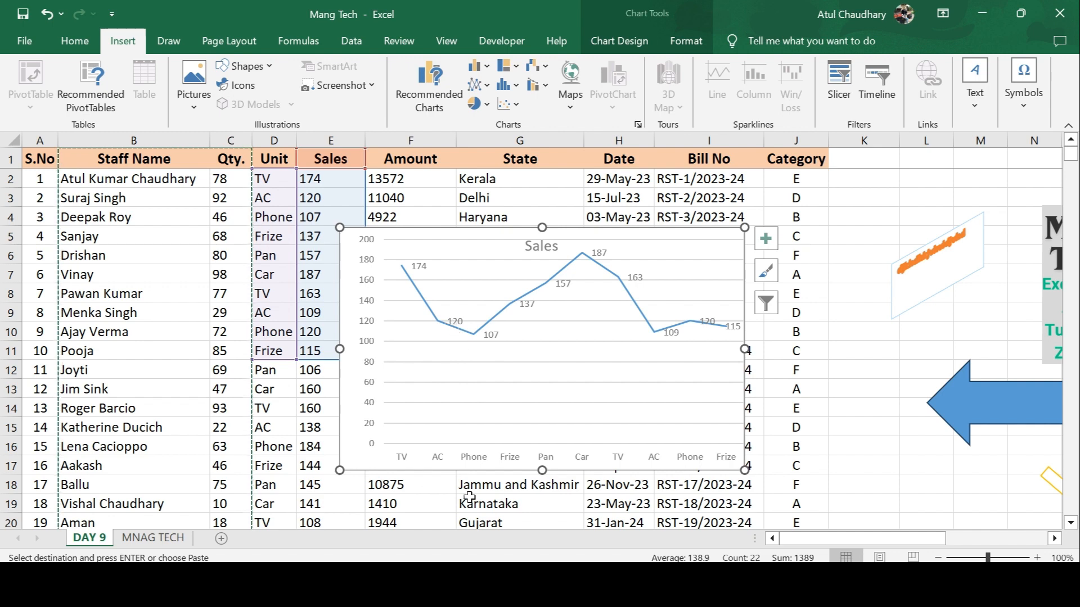
{"action": "mouse_move", "coordinate": [482, 337]}
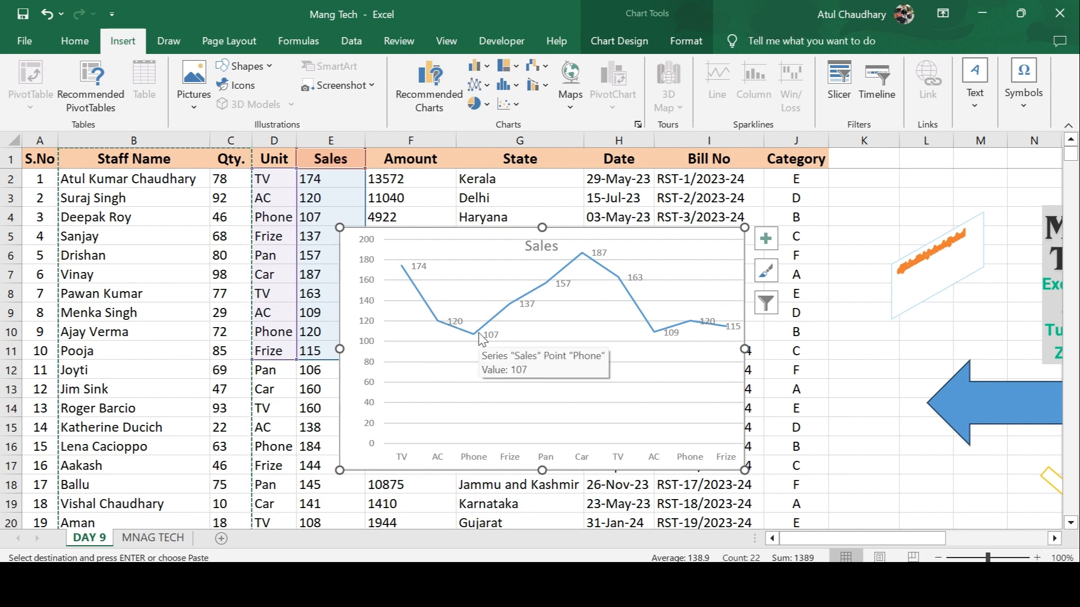
{"action": "left_click", "coordinate": [477, 85]}
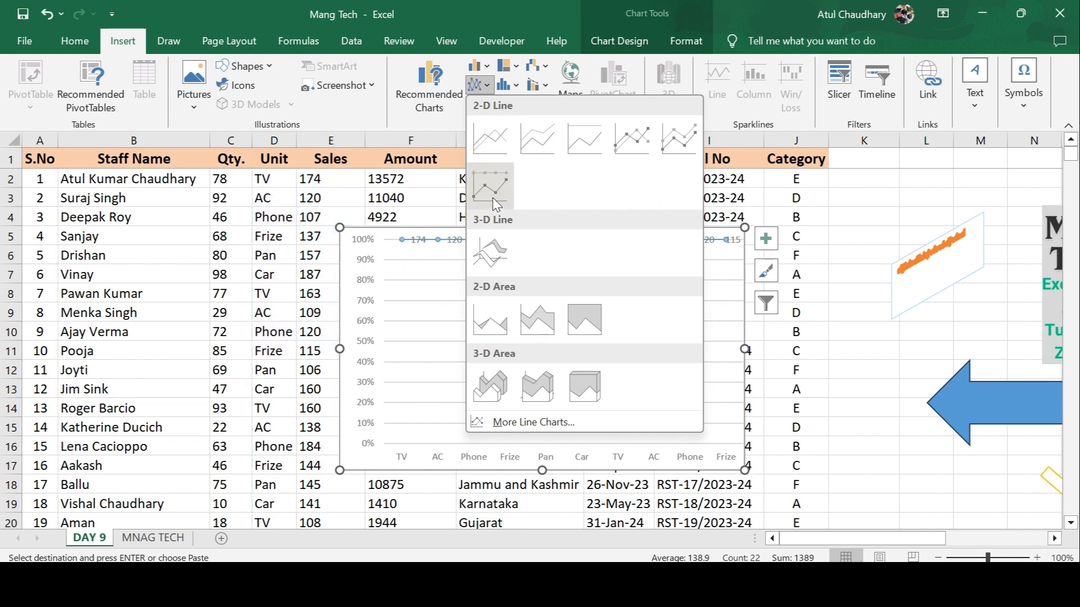
{"action": "left_click", "coordinate": [492, 194]}
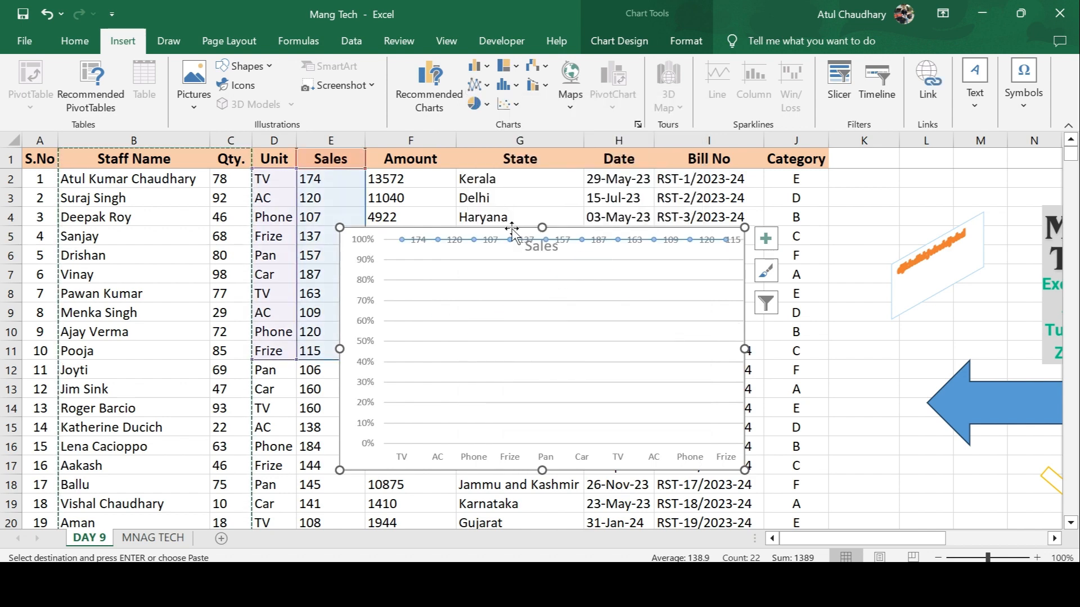
{"action": "left_click", "coordinate": [476, 85]}
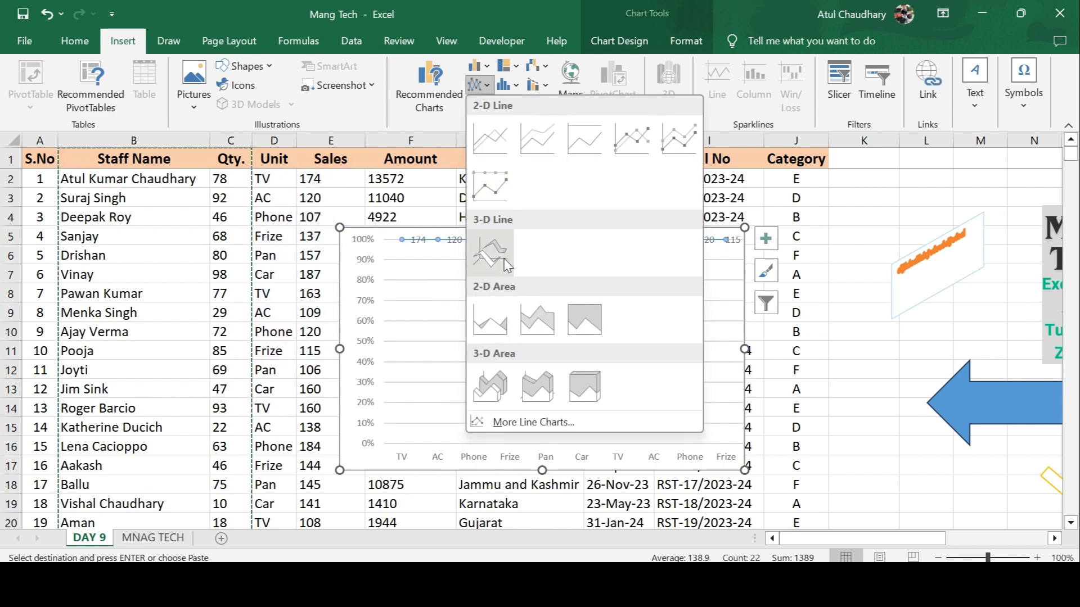
{"action": "left_click", "coordinate": [507, 265]}
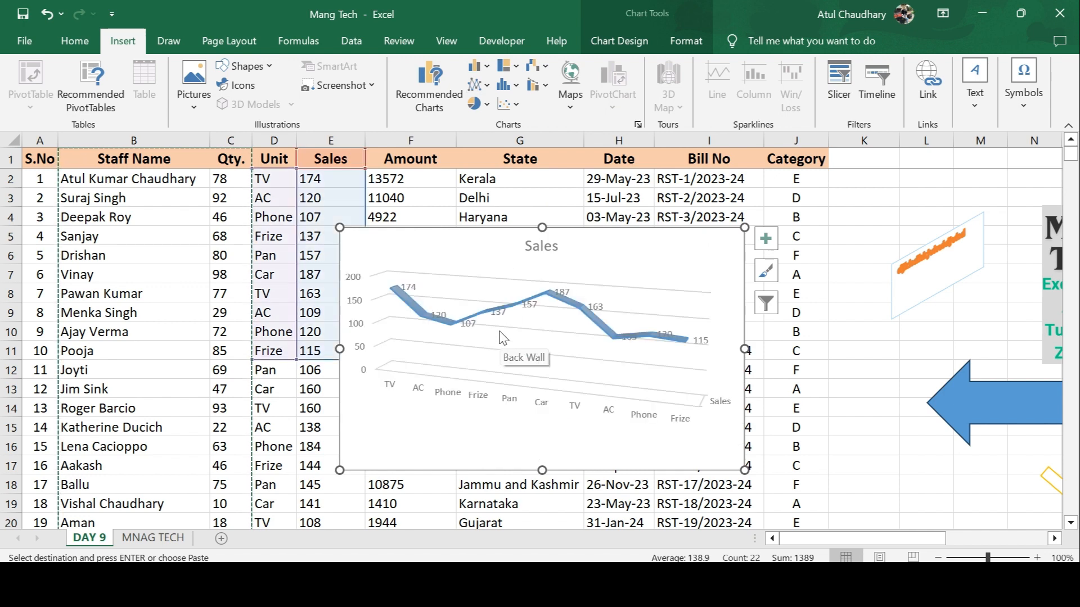
Try the Sales chart as a 2-D area, a 100% stacked area and a 3-D area chart.
{"action": "left_click", "coordinate": [476, 85]}
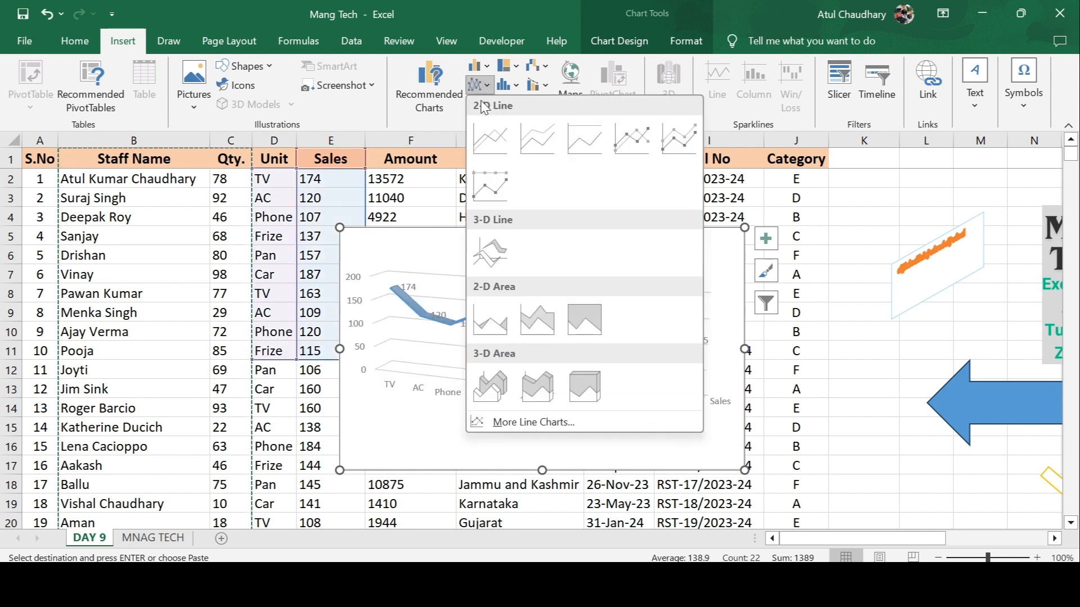
{"action": "left_click", "coordinate": [496, 324]}
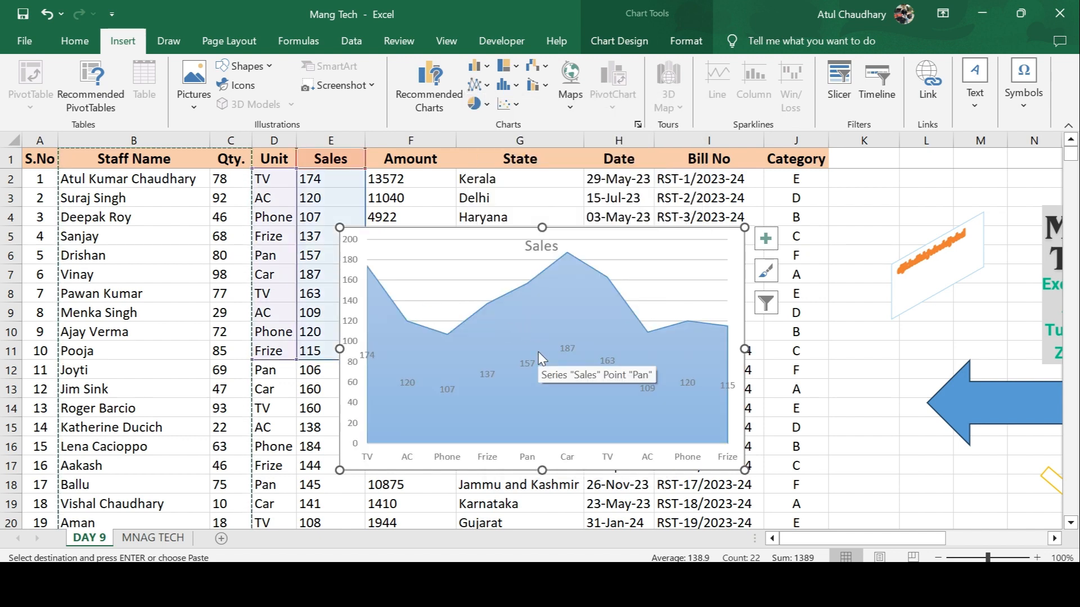
{"action": "left_click", "coordinate": [482, 87]}
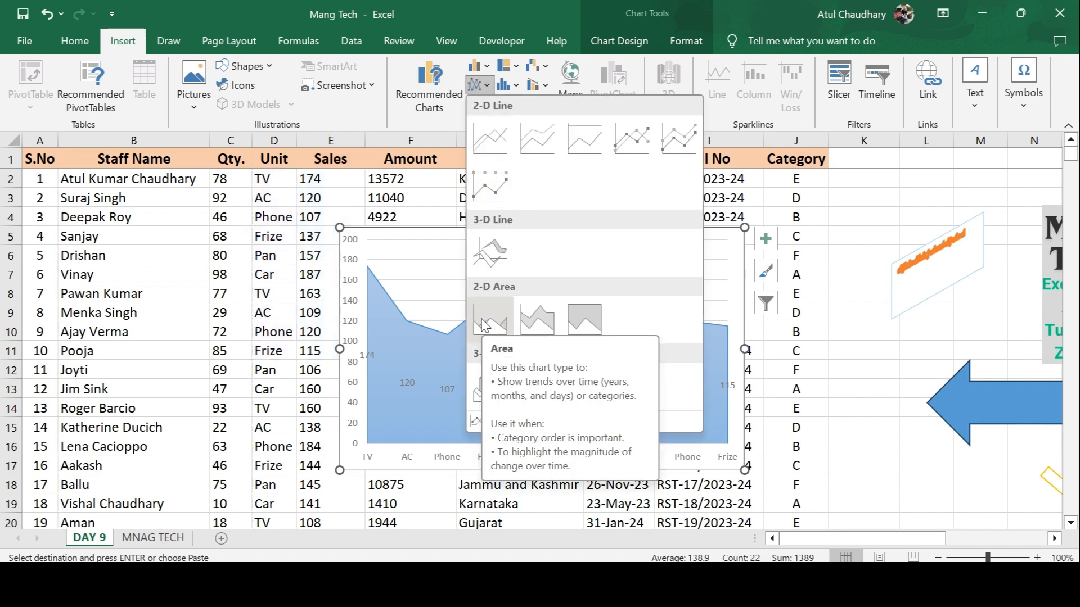
{"action": "left_click", "coordinate": [576, 309]}
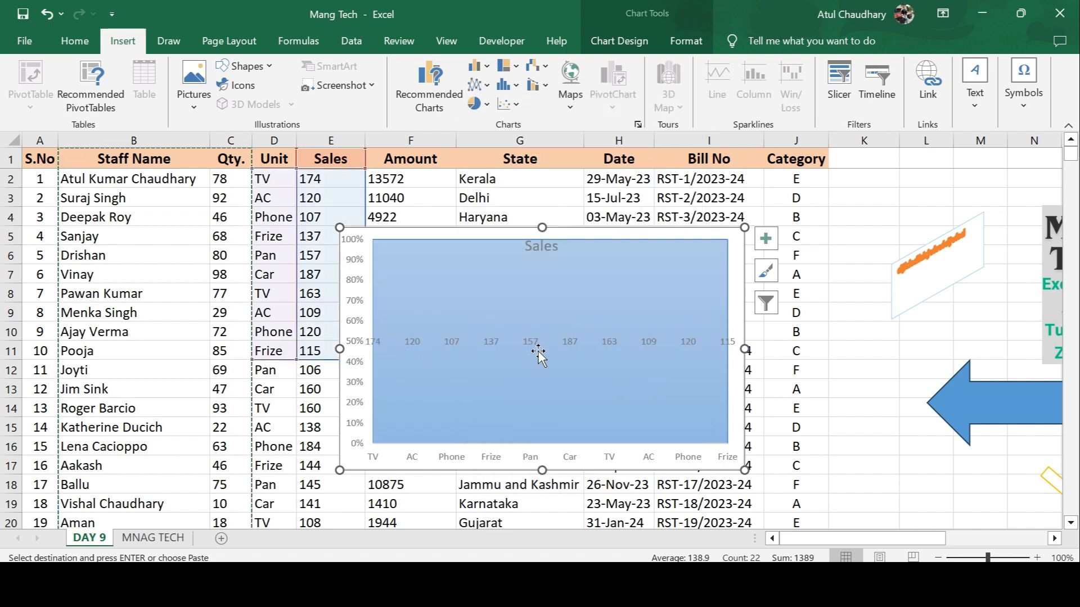
{"action": "left_click", "coordinate": [475, 91]}
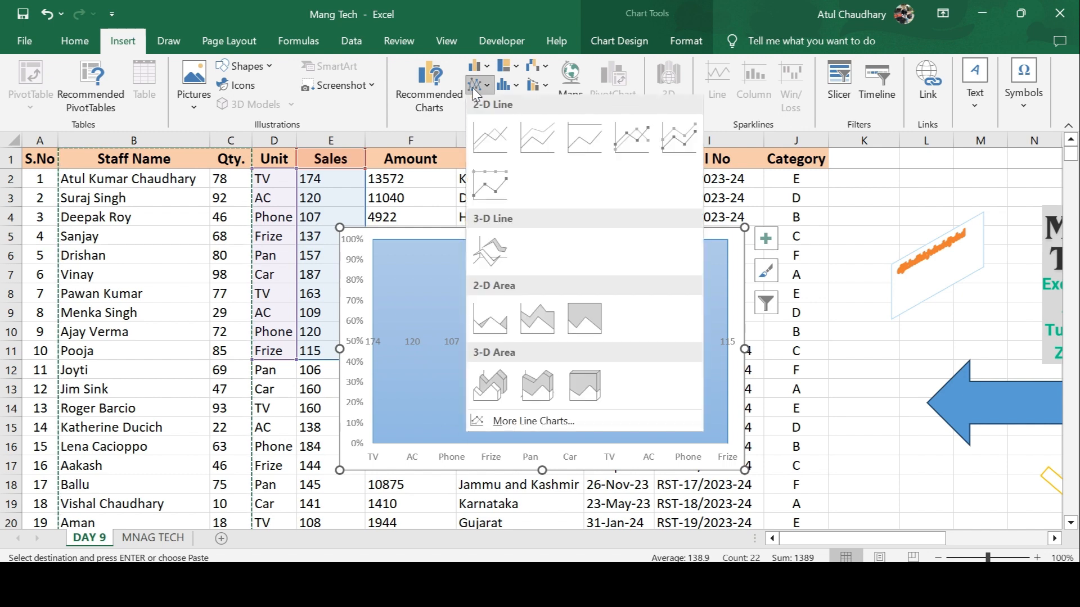
{"action": "left_click", "coordinate": [487, 400]}
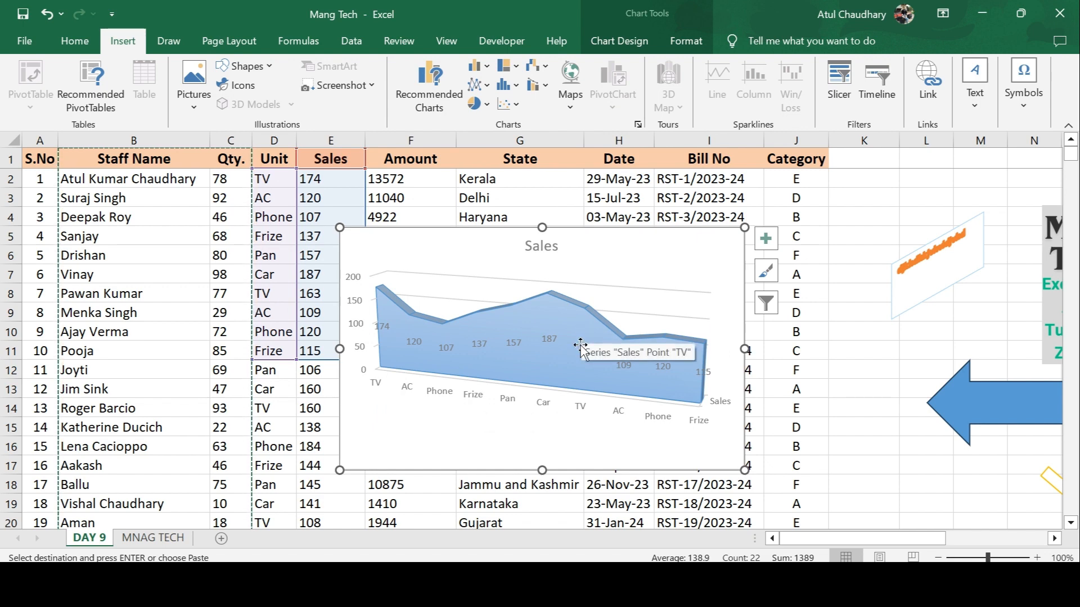
Change the Sales chart to a 2-D pie and open the effects options of its data series.
{"action": "left_click", "coordinate": [479, 109]}
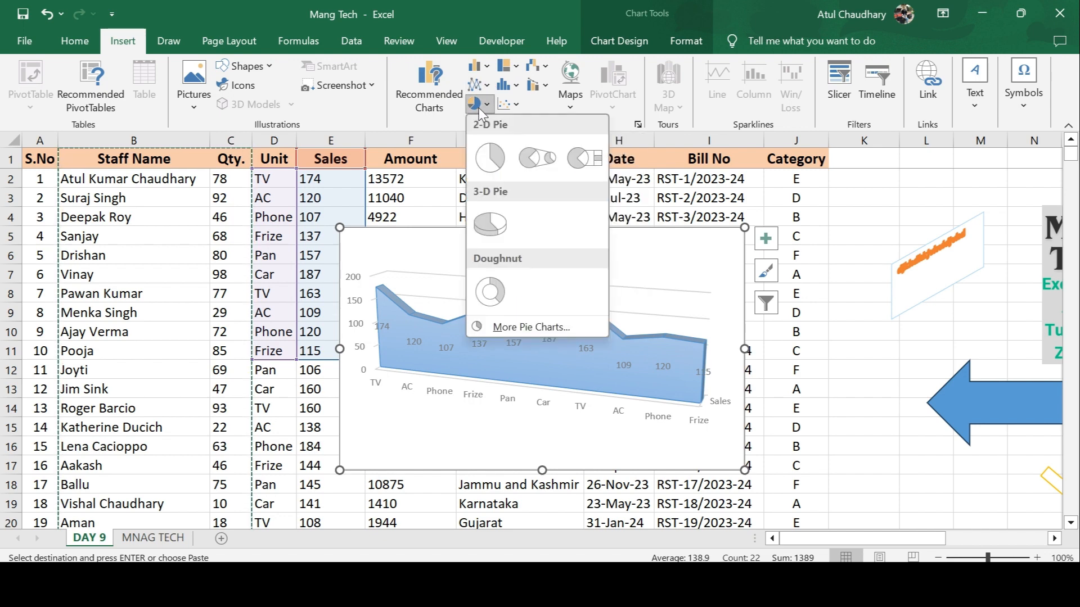
{"action": "left_click", "coordinate": [497, 164]}
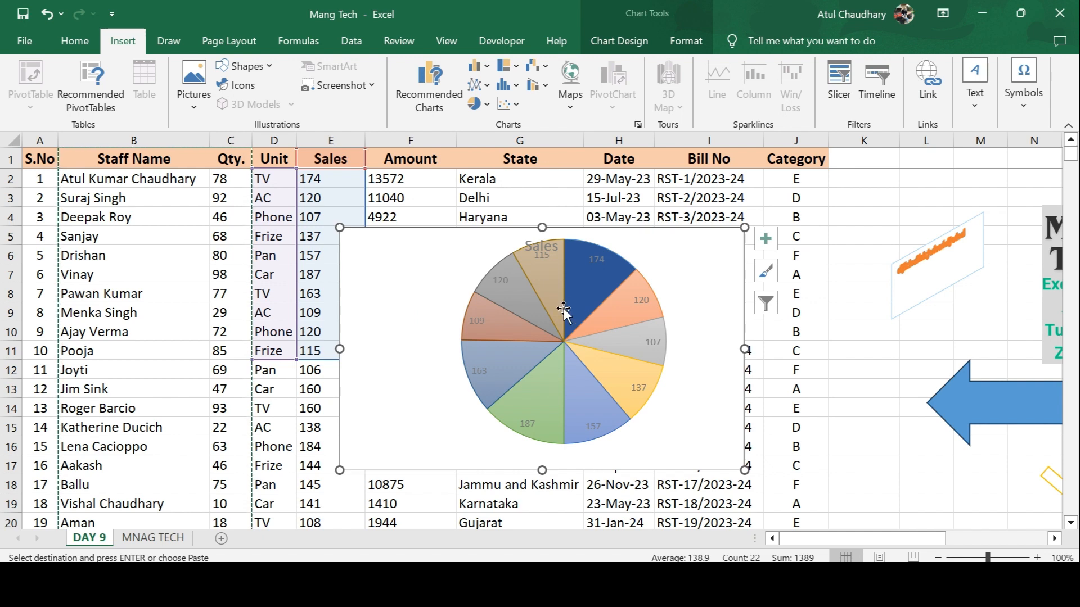
{"action": "left_click", "coordinate": [555, 277]}
{"action": "double_click", "coordinate": [555, 278]}
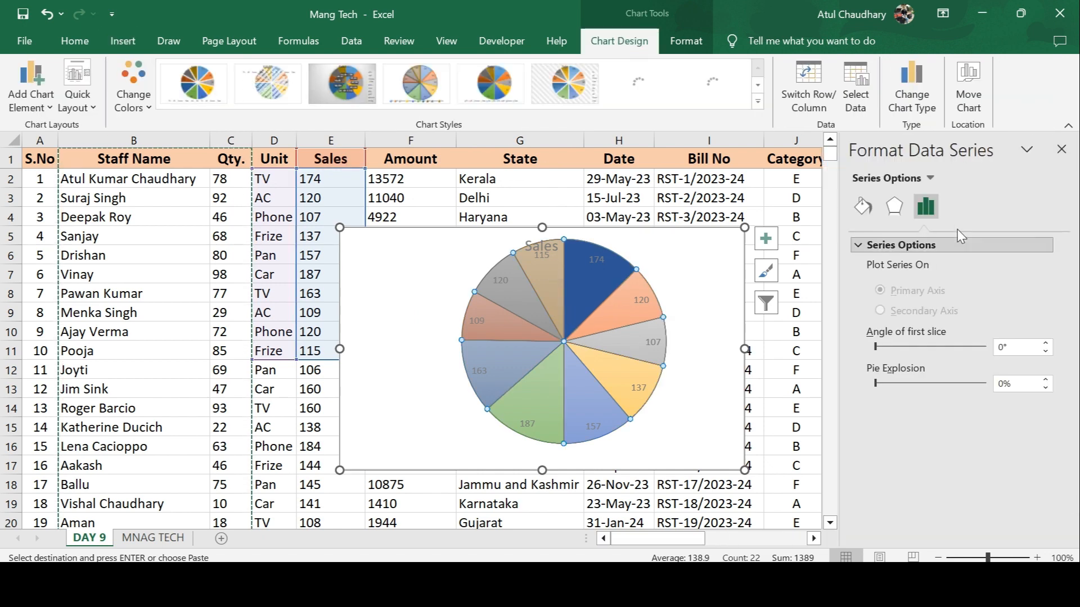
{"action": "left_click", "coordinate": [894, 208]}
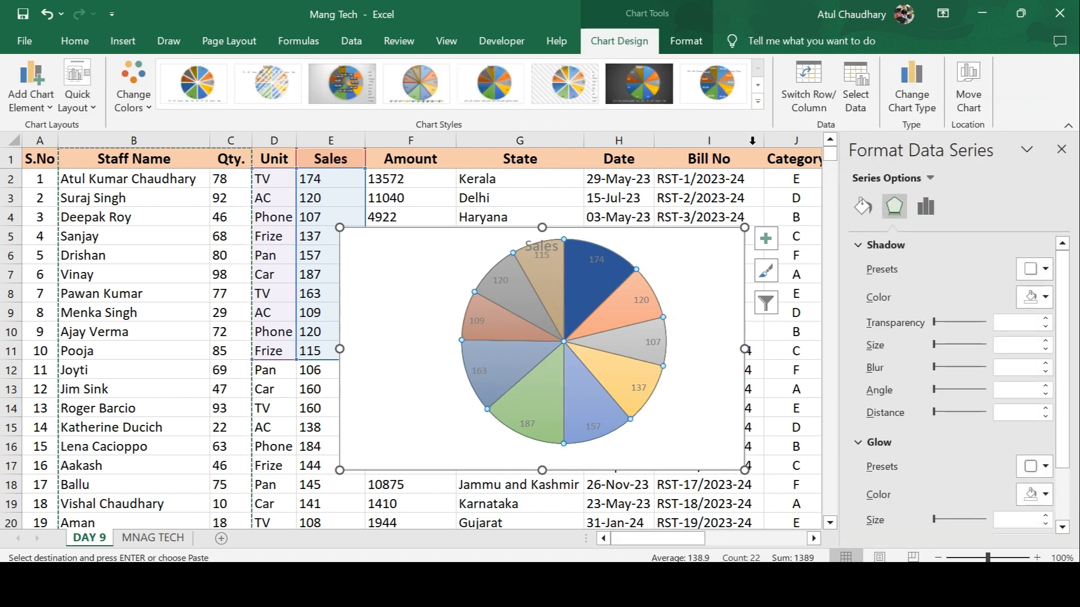
Apply the bevelled style with white value and percentage labels to the pie chart and move its legend below the pie.
{"action": "left_click", "coordinate": [725, 93]}
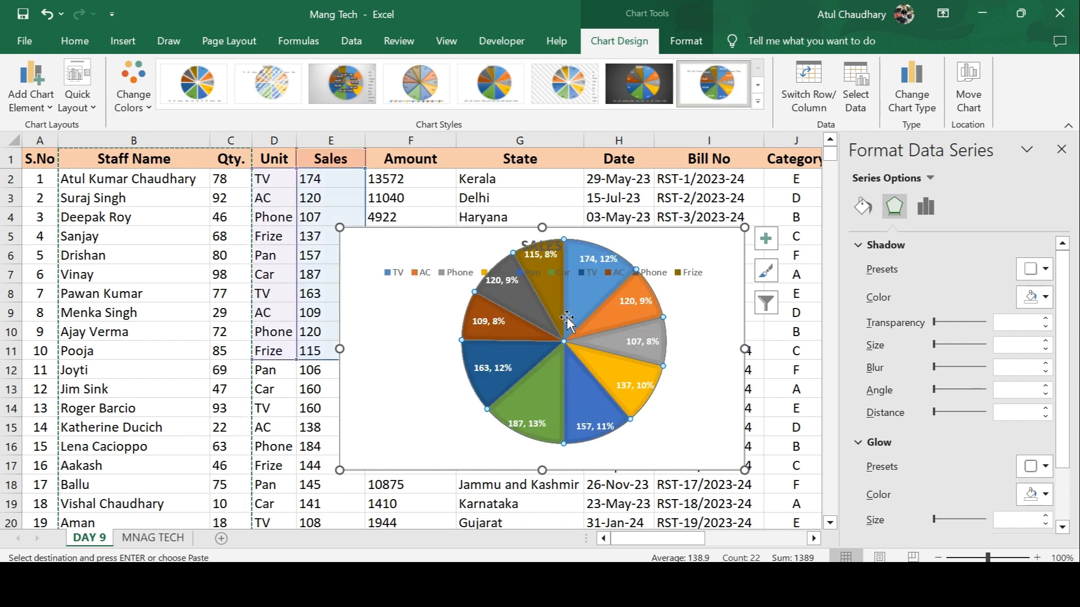
{"action": "left_click", "coordinate": [548, 268]}
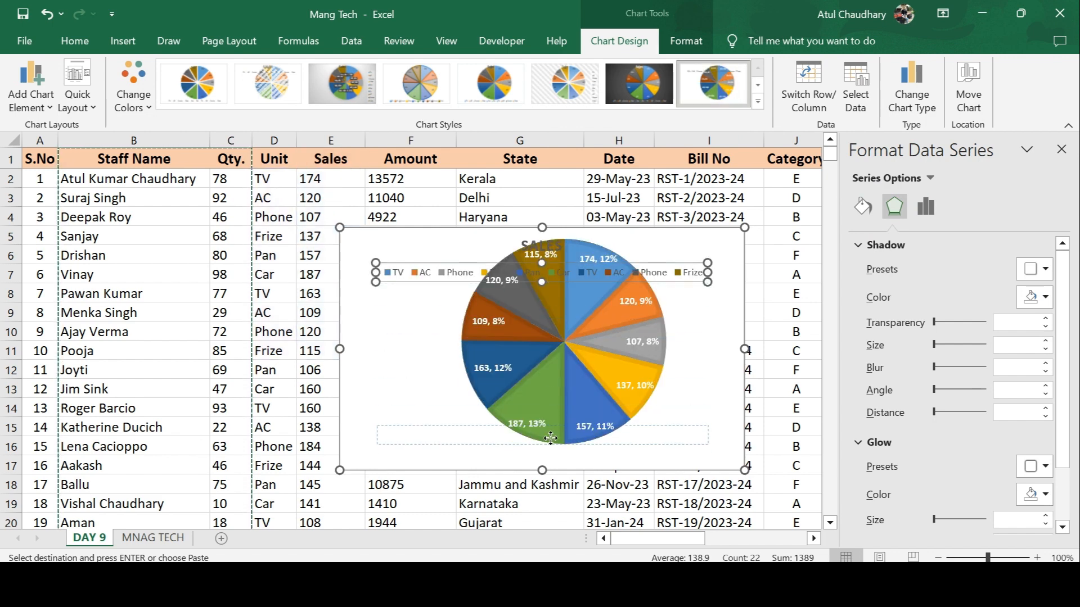
{"action": "left_click_drag", "start_coordinate": [551, 464], "coordinate": [549, 461]}
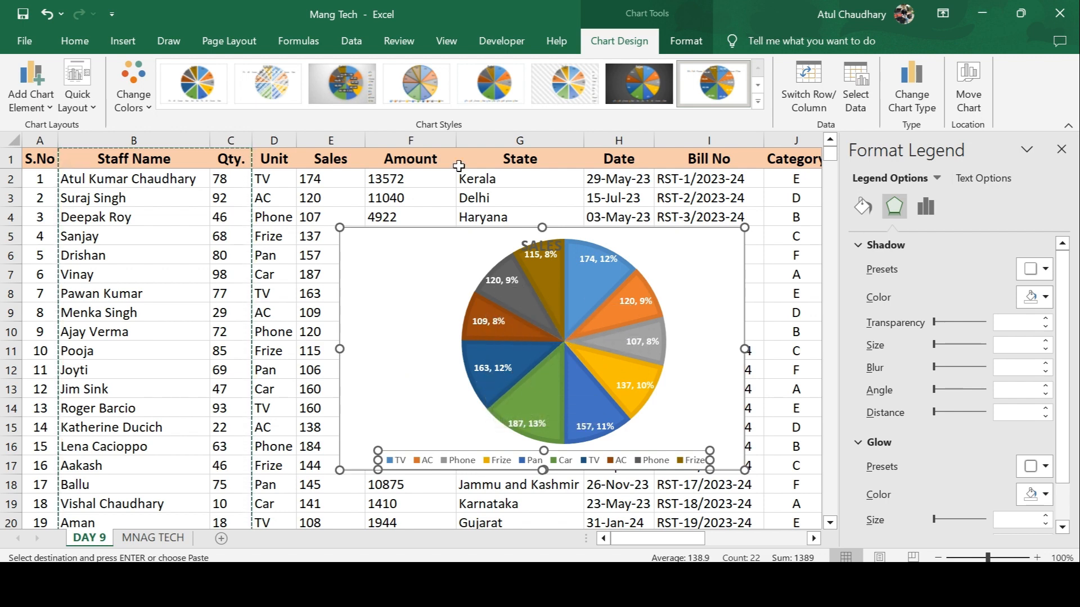
Try the grey-background, hatched and gradient pie styles, and apply the light textured background style with white labels and the legend below.
{"action": "left_click", "coordinate": [313, 90]}
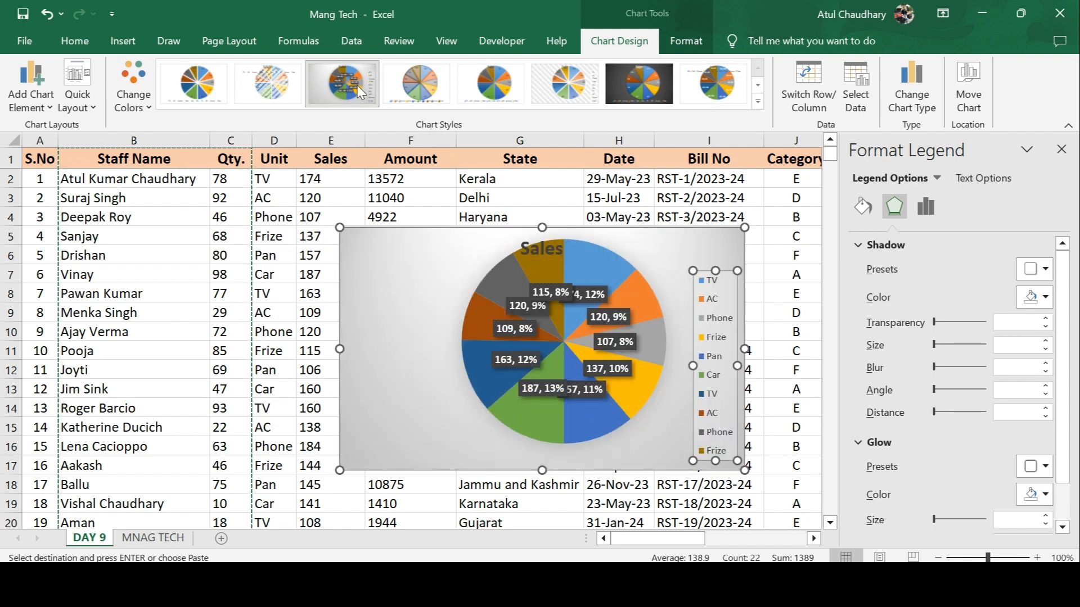
{"action": "left_click", "coordinate": [267, 84]}
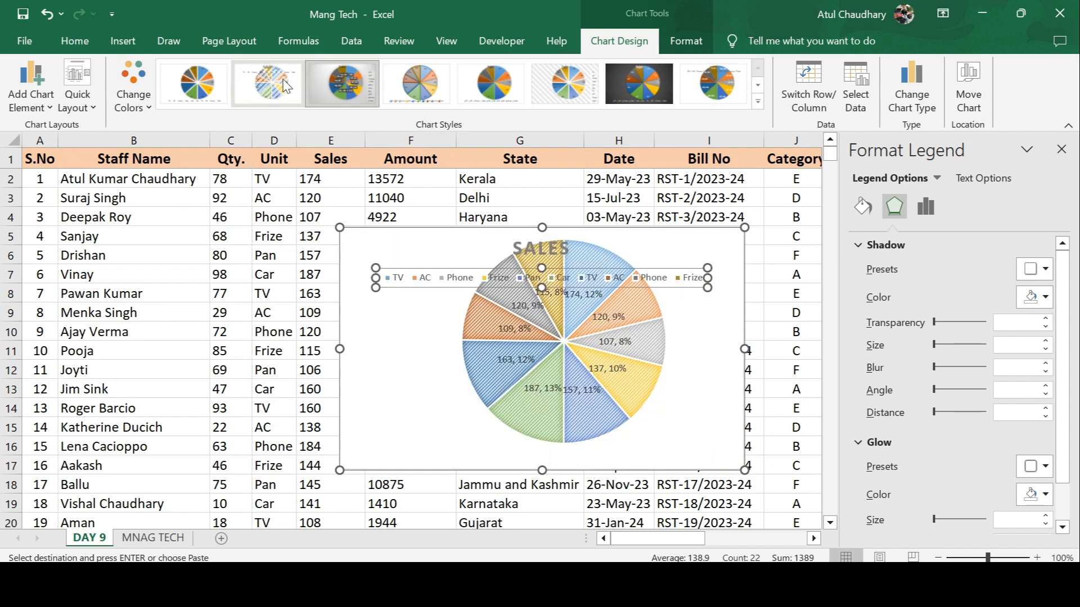
{"action": "left_click", "coordinate": [501, 95]}
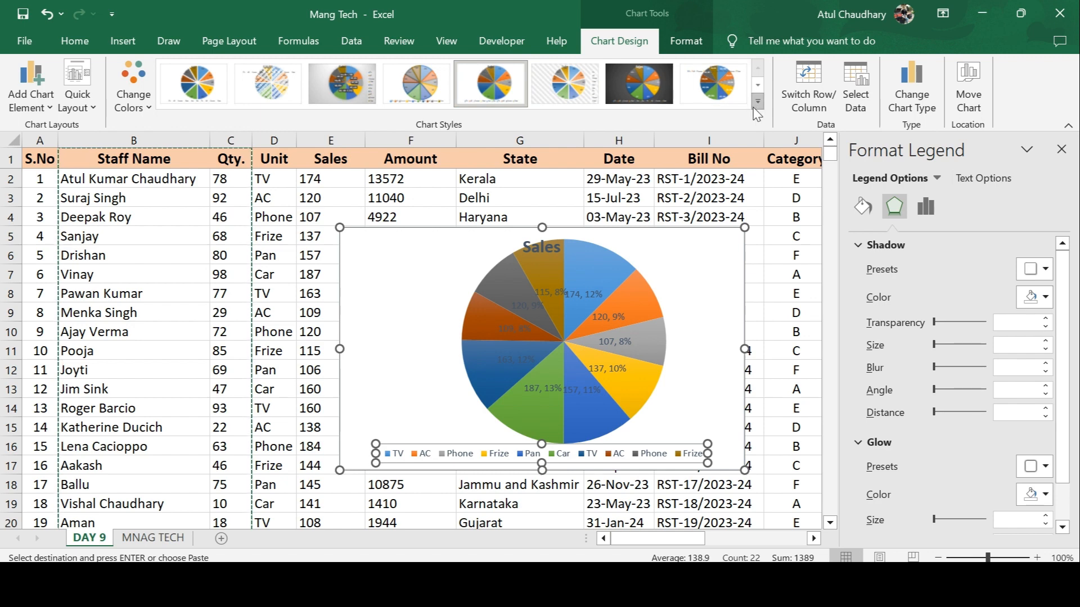
{"action": "left_click", "coordinate": [757, 102]}
{"action": "left_click", "coordinate": [356, 120]}
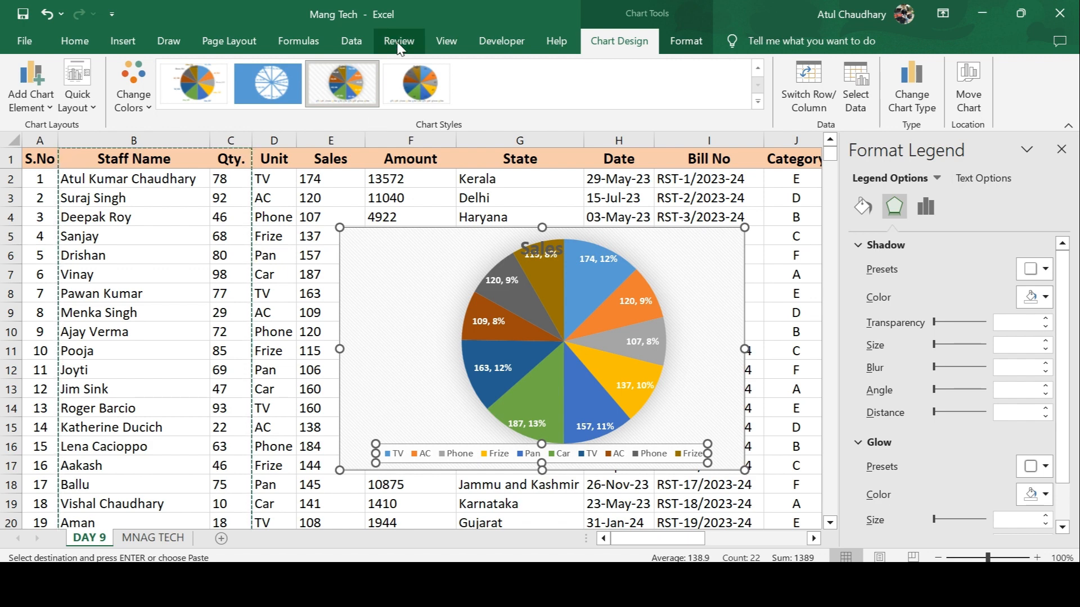
{"action": "left_click", "coordinate": [123, 40]}
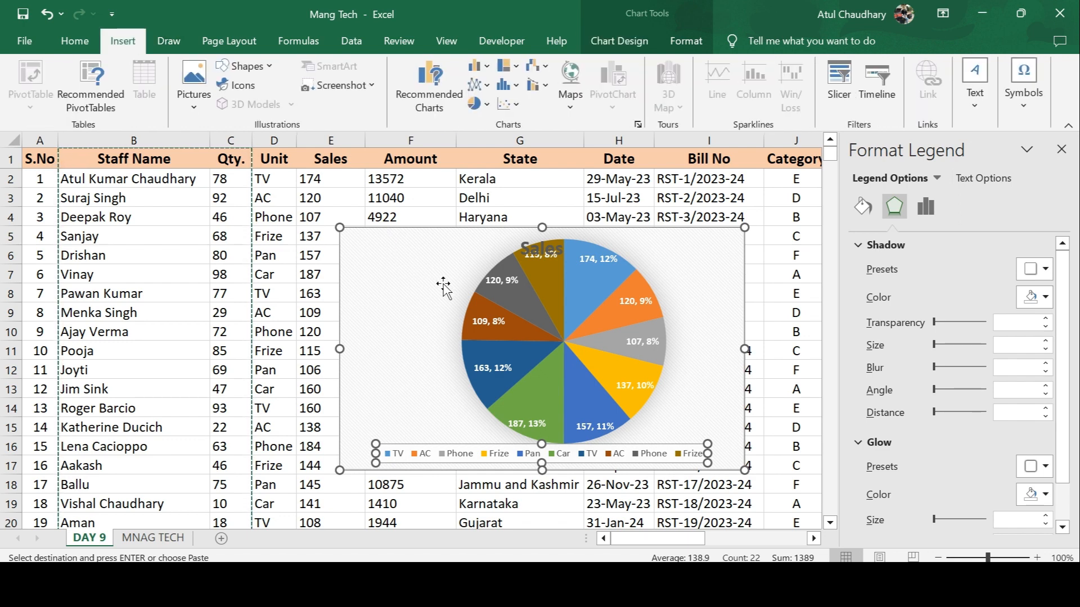